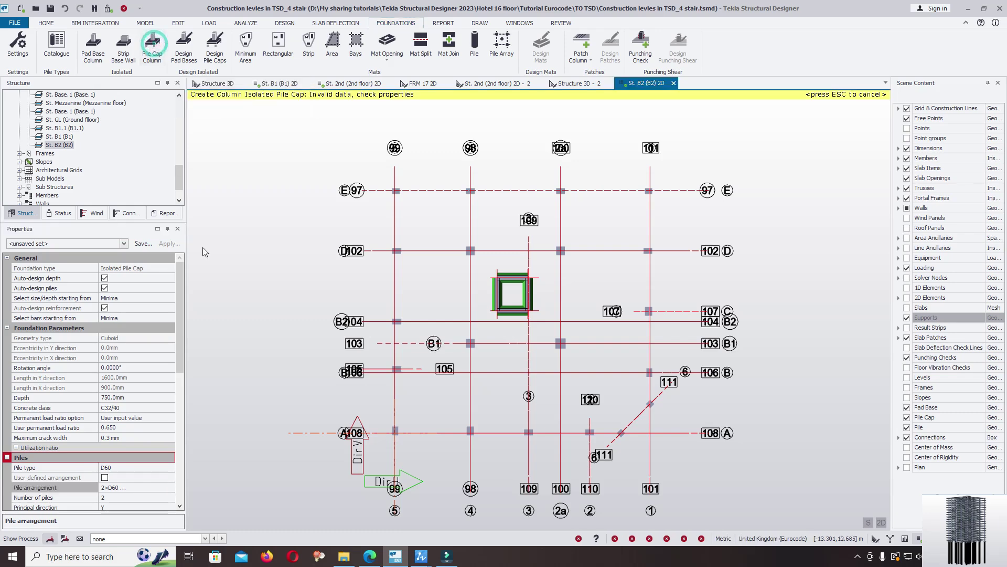
- Set the isolated pile cap Depth to 1000 mm and its pile type to D80 in Properties
click(56, 45)
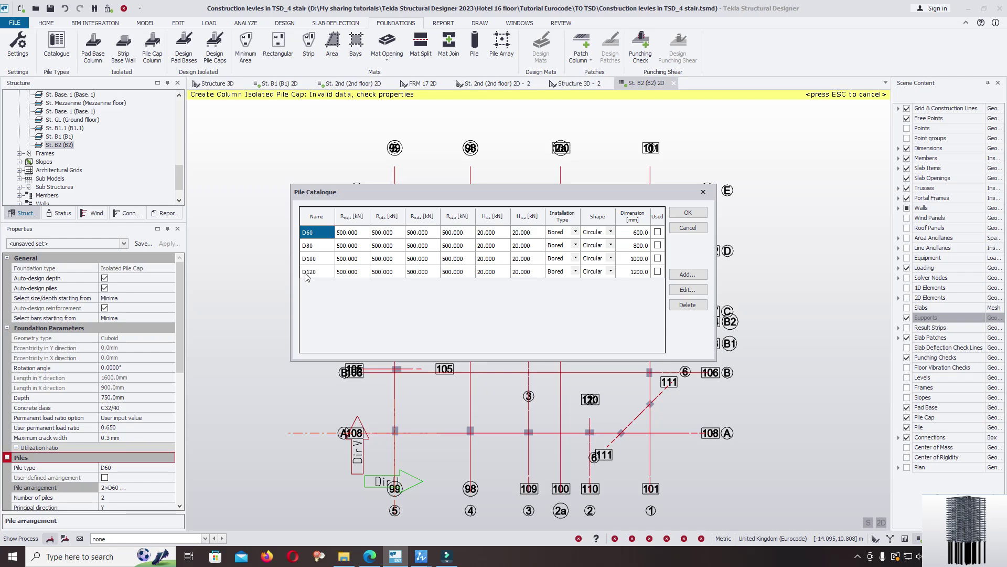
click(687, 213)
scroll(147, 272, down, 4)
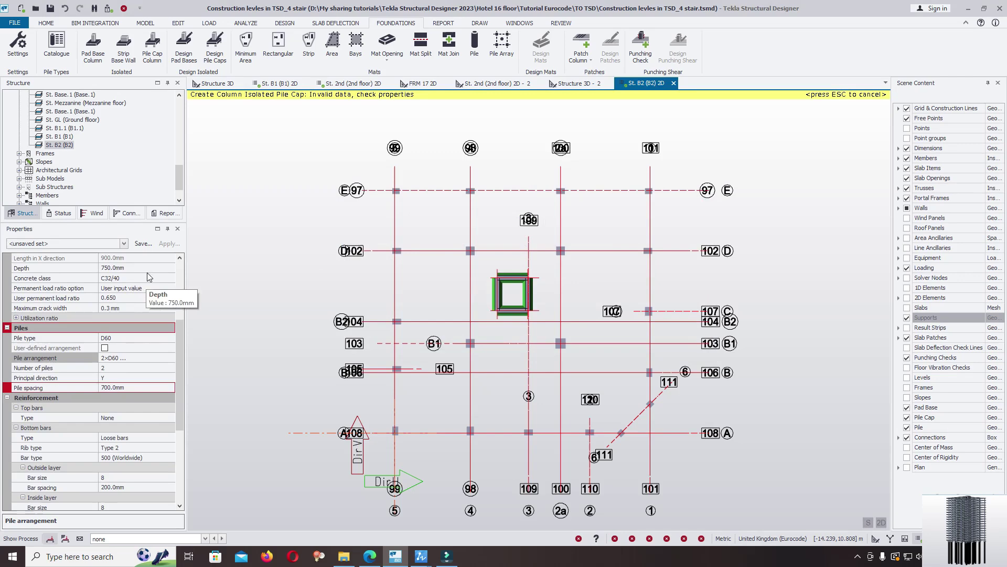
click(162, 268)
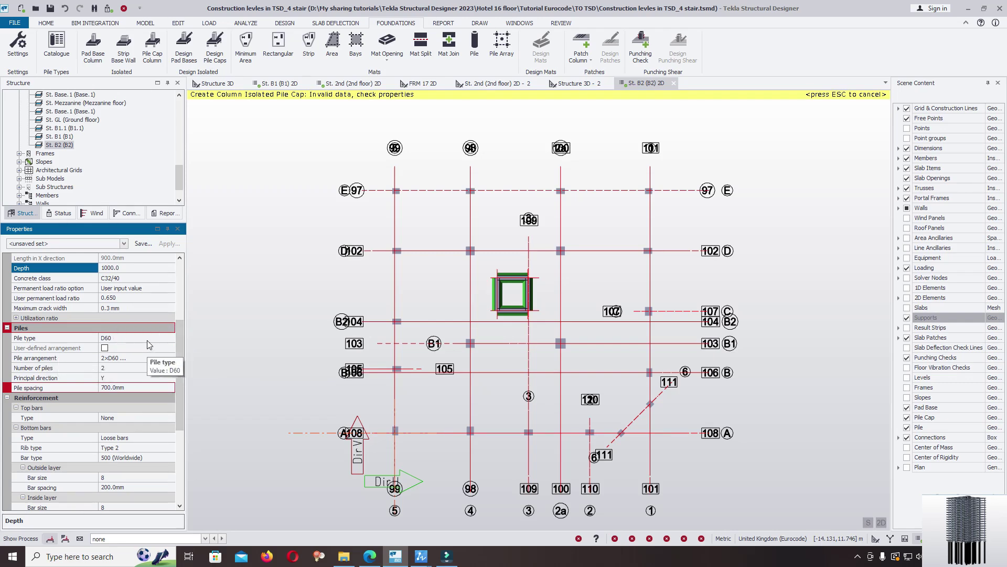
click(148, 338)
click(170, 338)
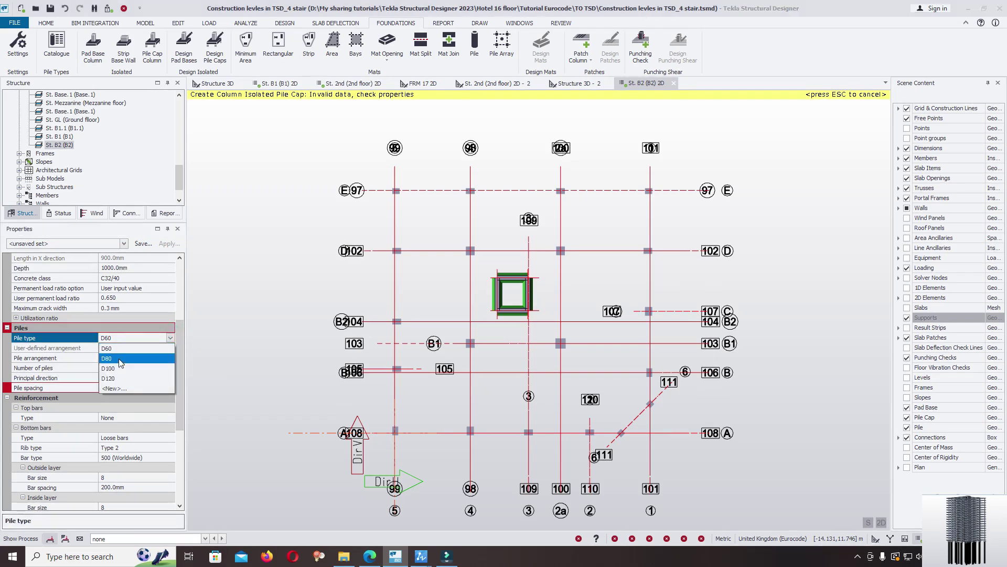
click(142, 358)
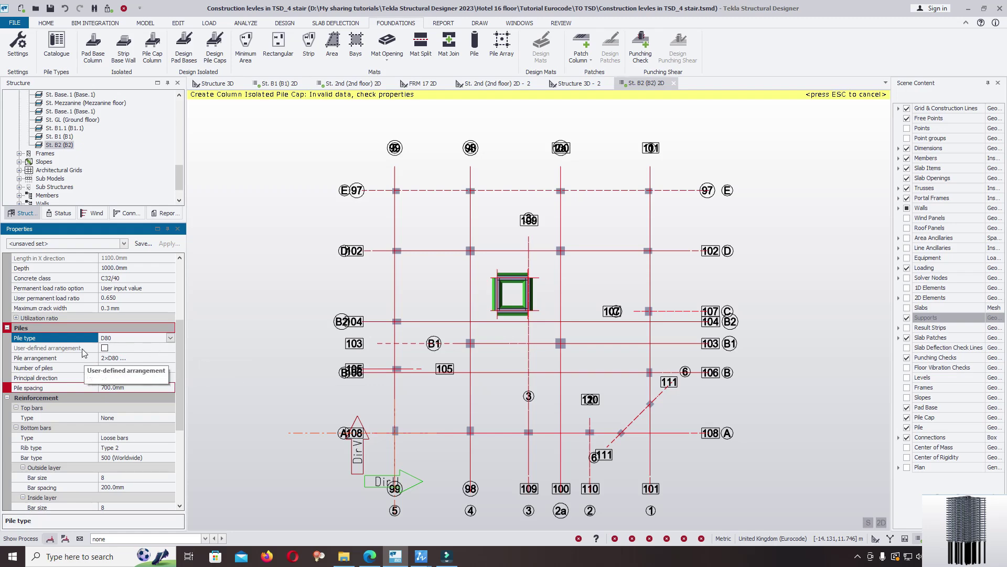
click(116, 361)
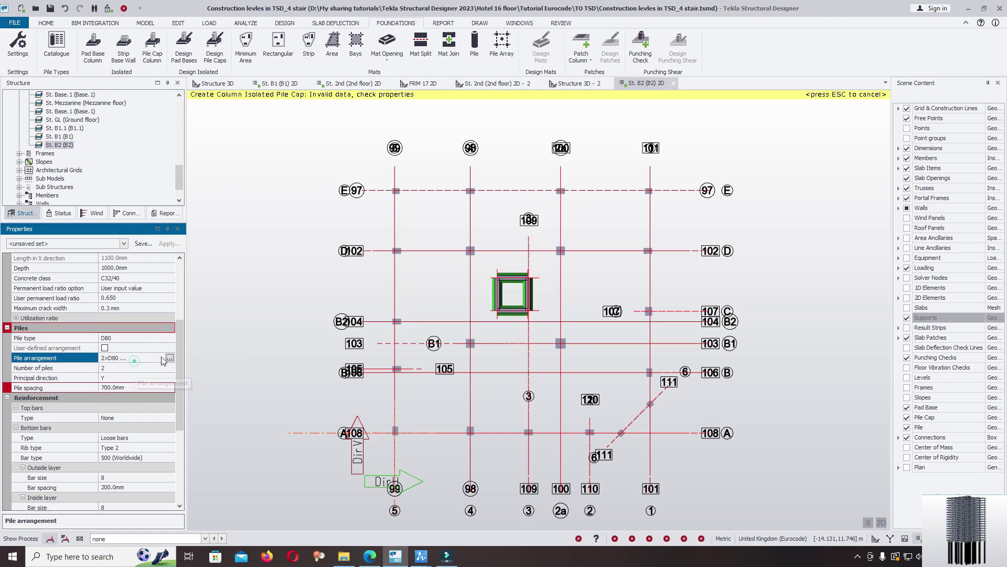
click(169, 357)
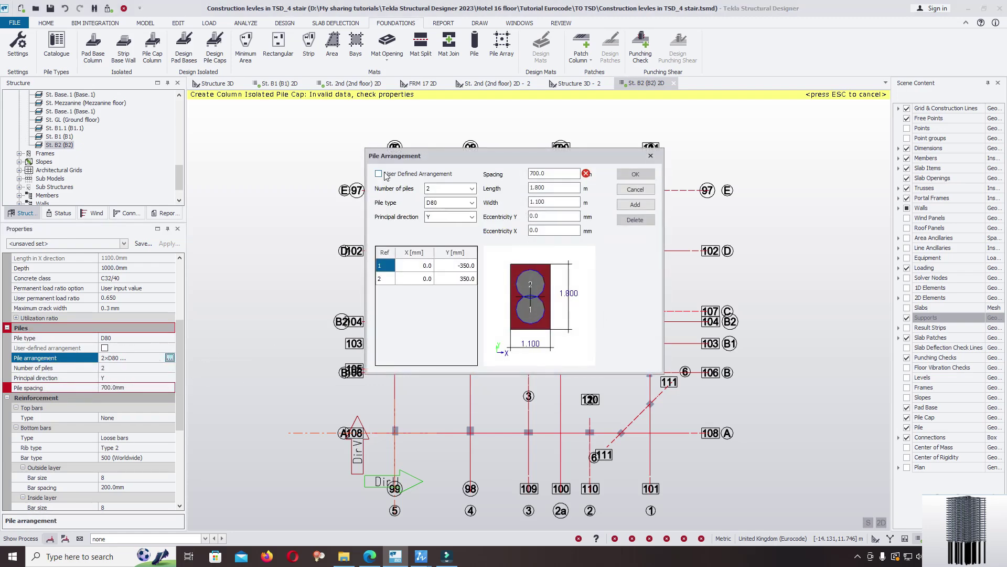
click(472, 188)
click(473, 190)
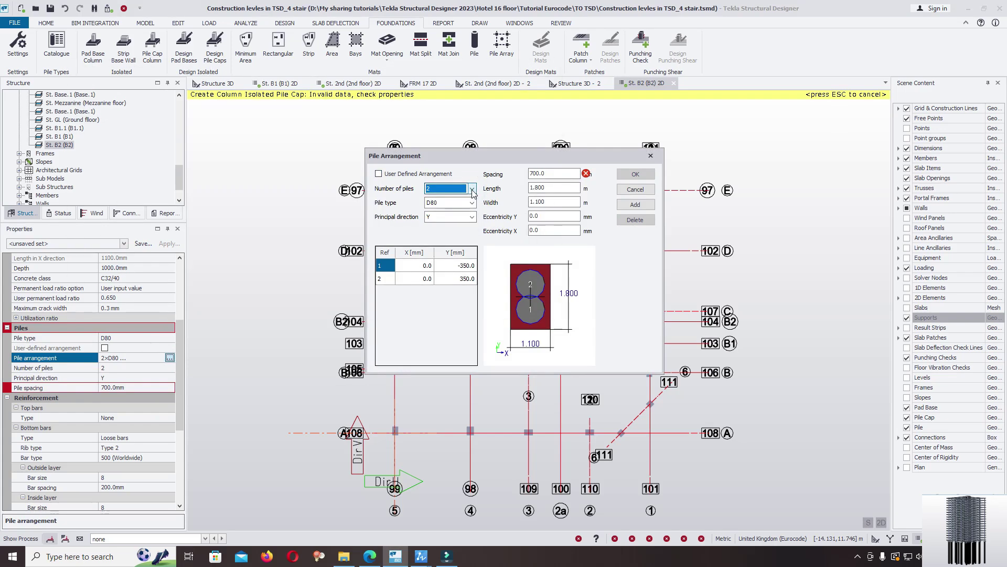
click(472, 190)
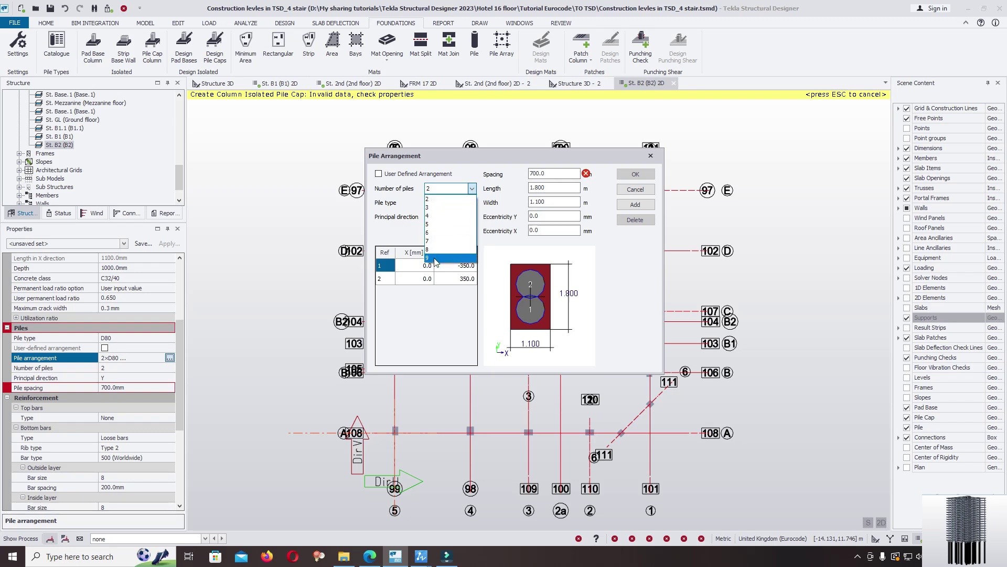
click(454, 163)
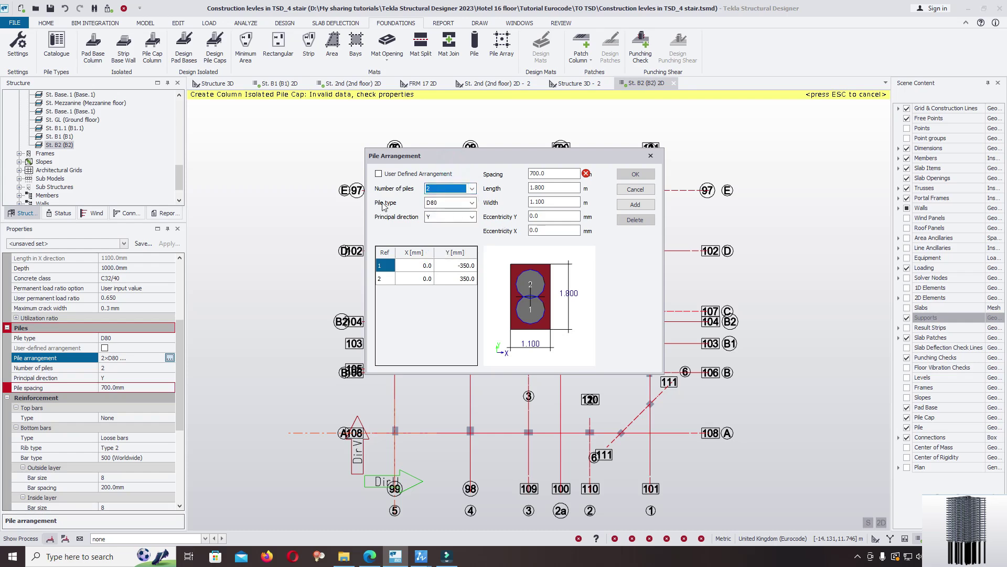
click(471, 204)
click(461, 212)
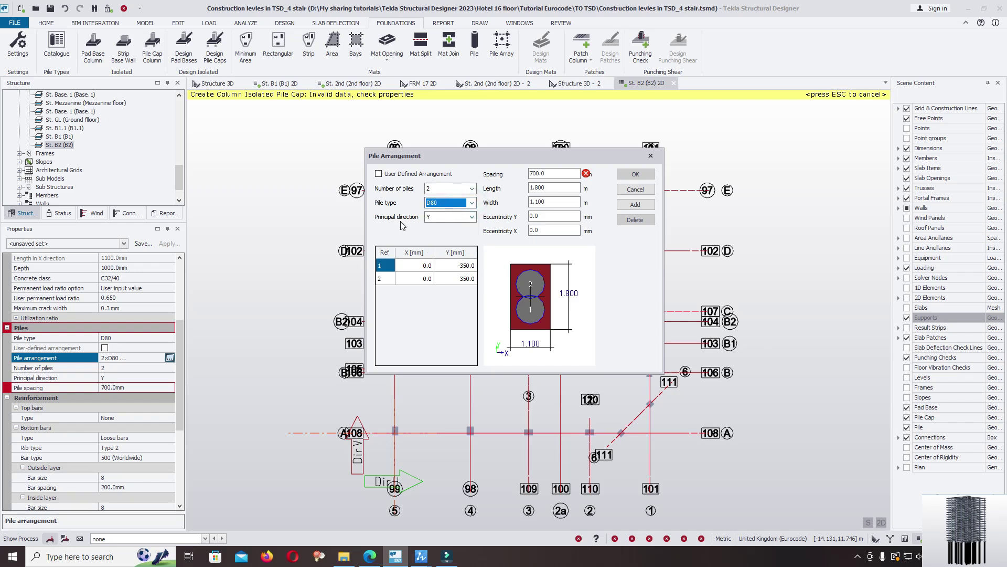
click(473, 217)
click(469, 227)
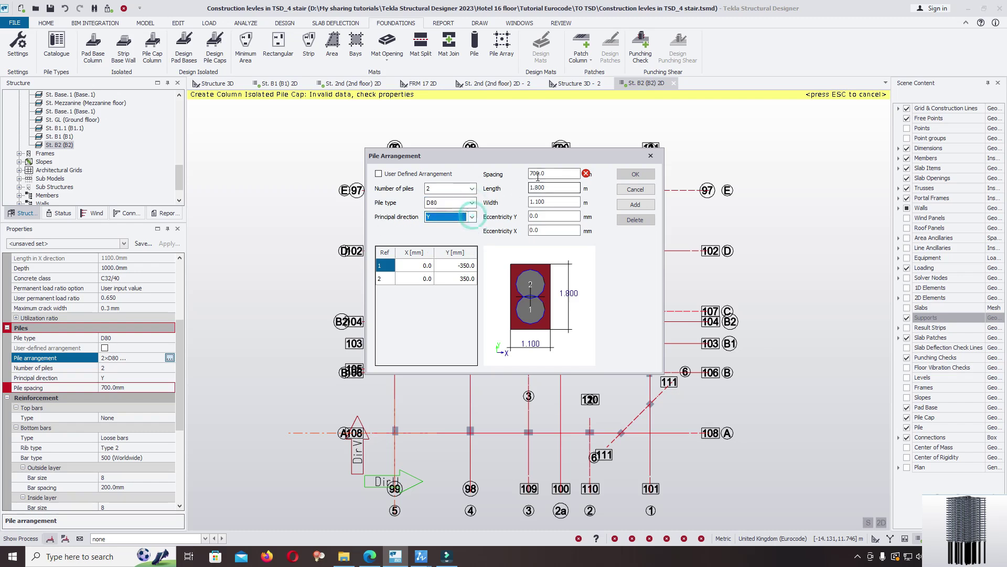
double_click(560, 173)
click(551, 187)
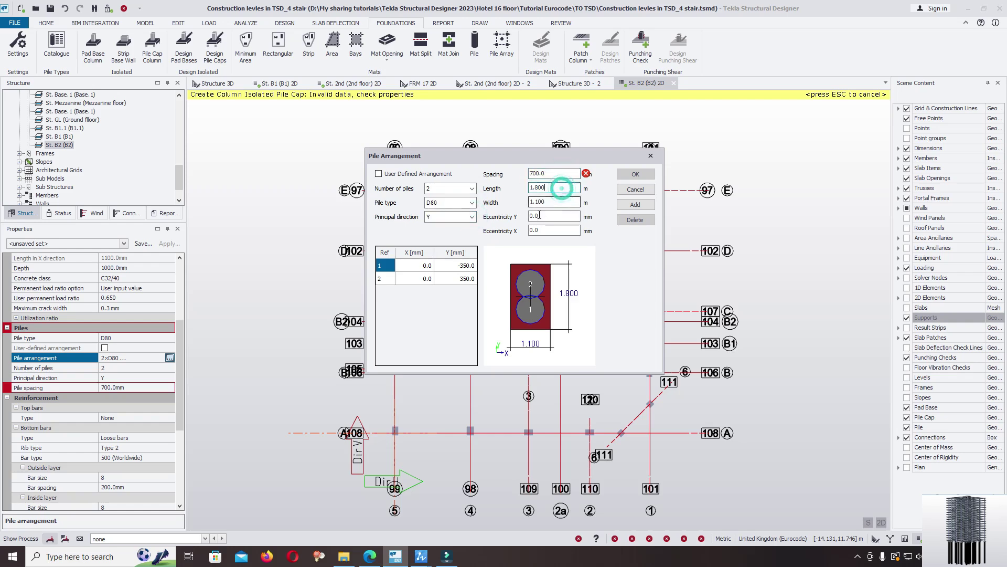
click(546, 229)
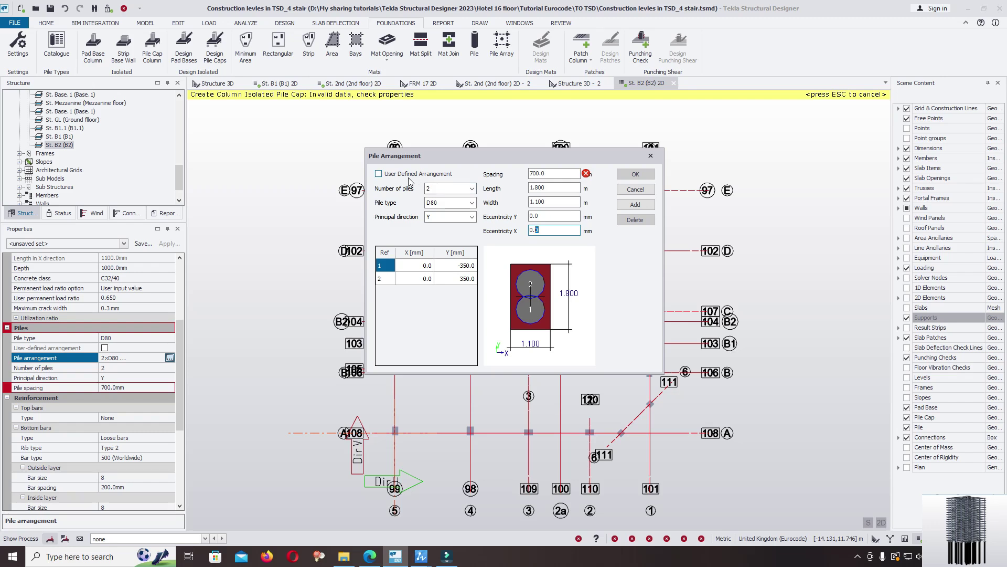
click(473, 189)
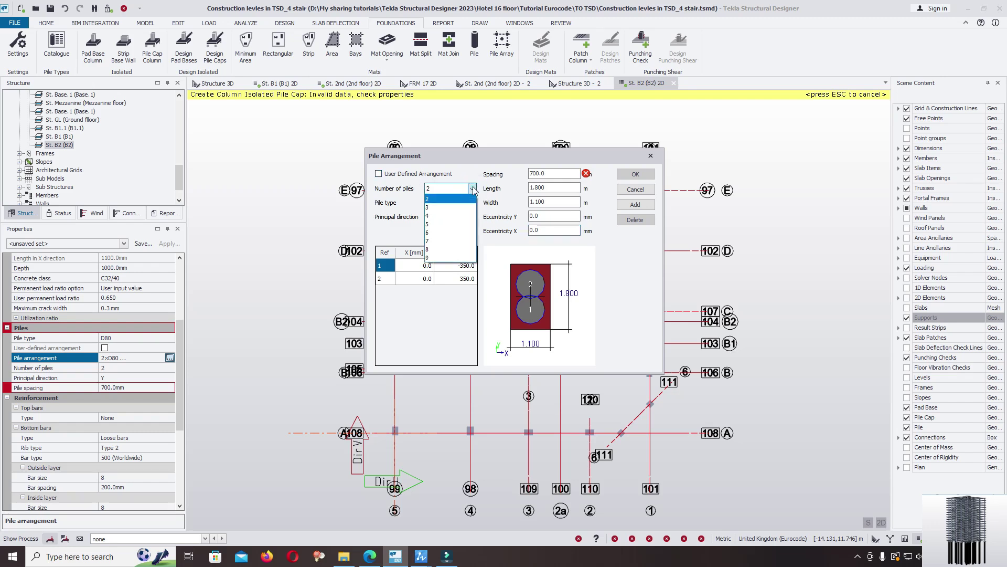
click(646, 194)
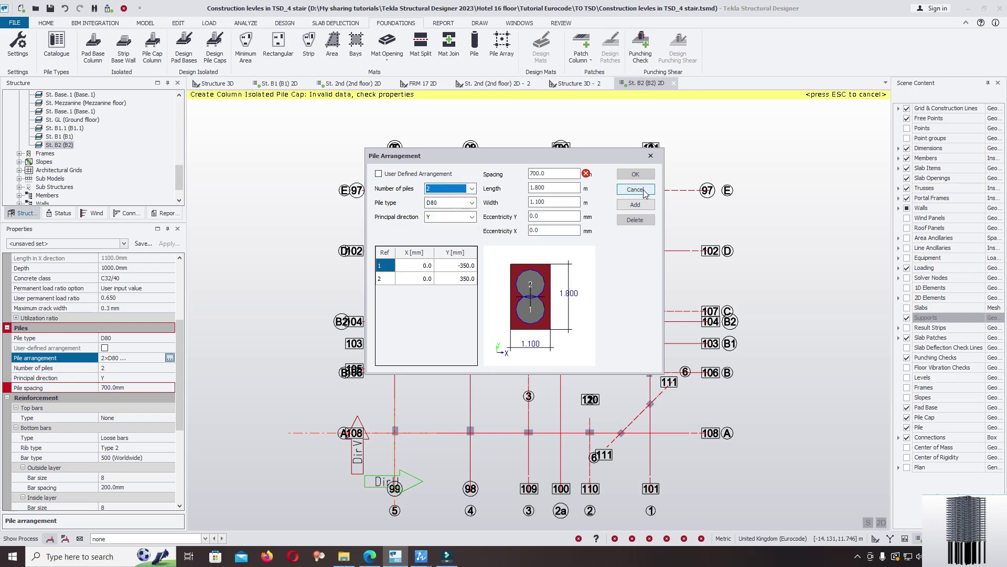
click(636, 190)
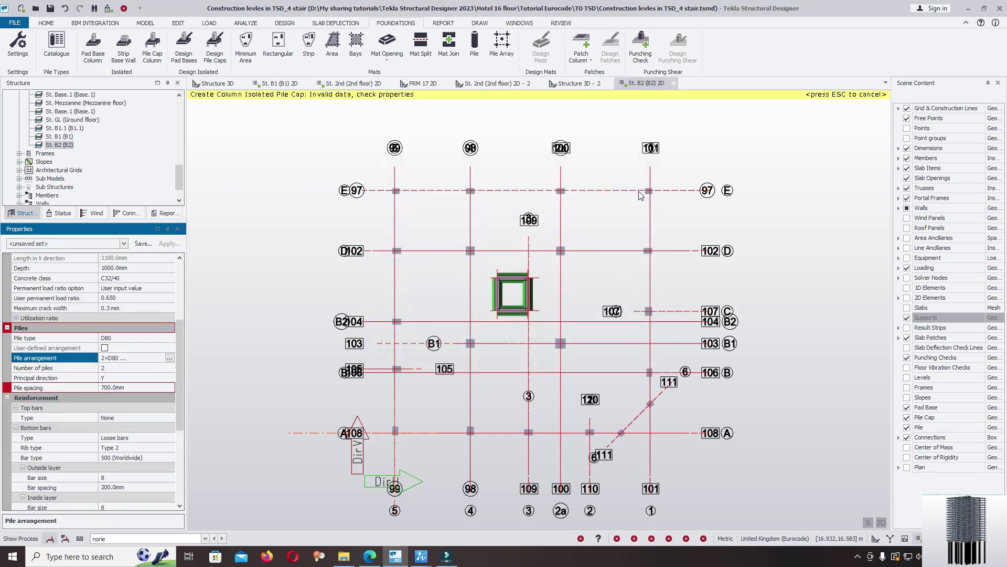
- Open Design Settings and go to Concrete > Cast-in-place > Foundations > Isolated Foundations > Piles
click(18, 43)
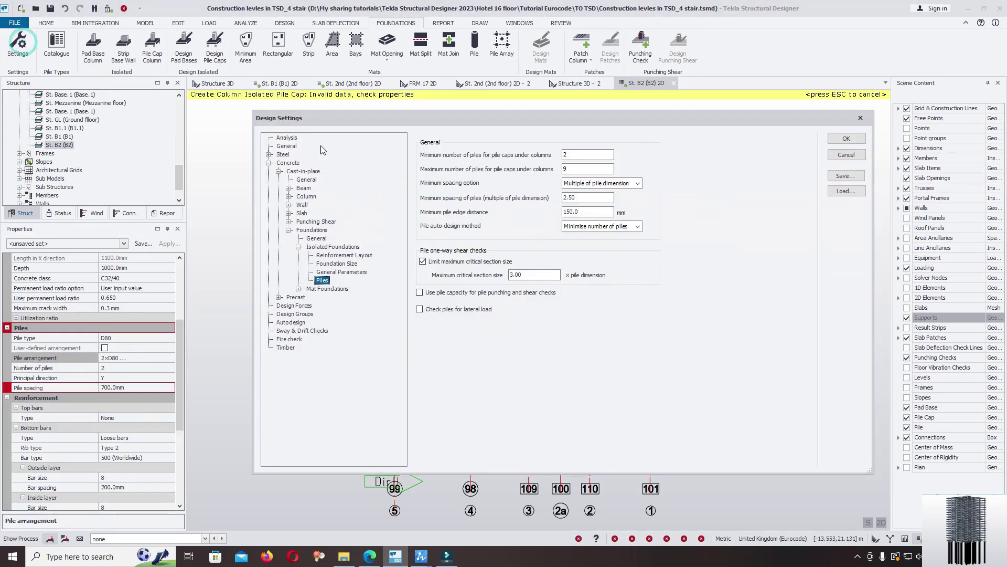
click(269, 163)
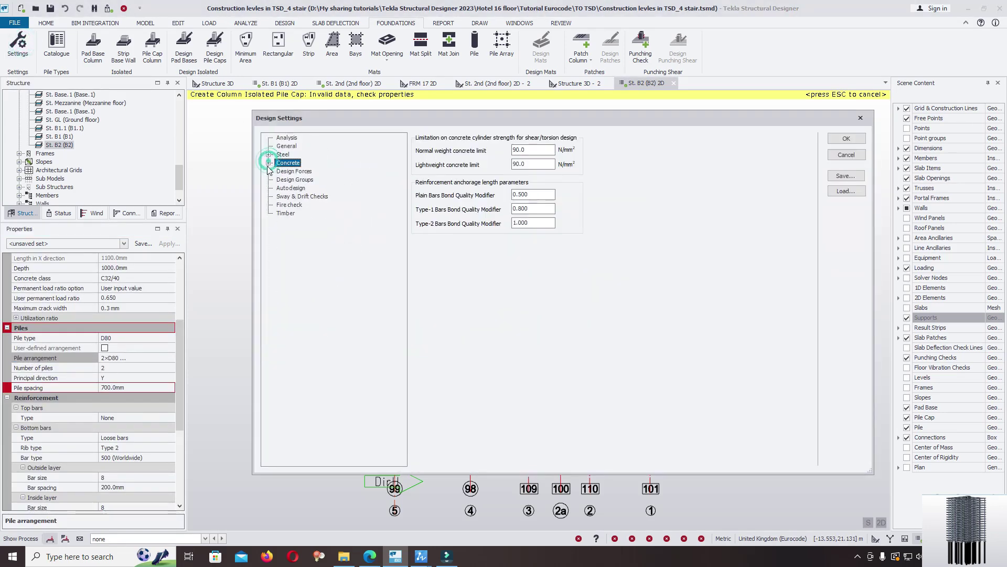
click(269, 162)
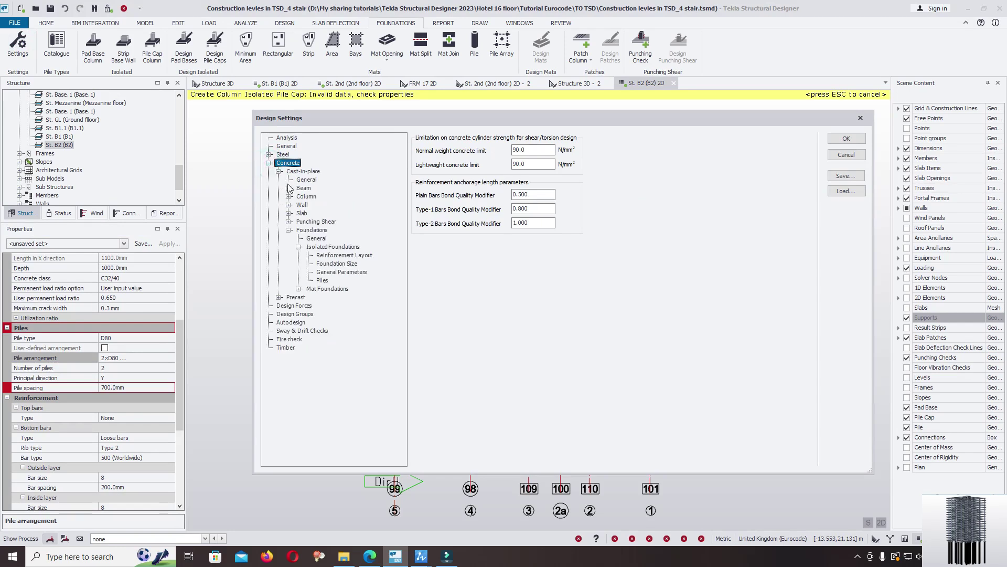
click(279, 171)
click(279, 171)
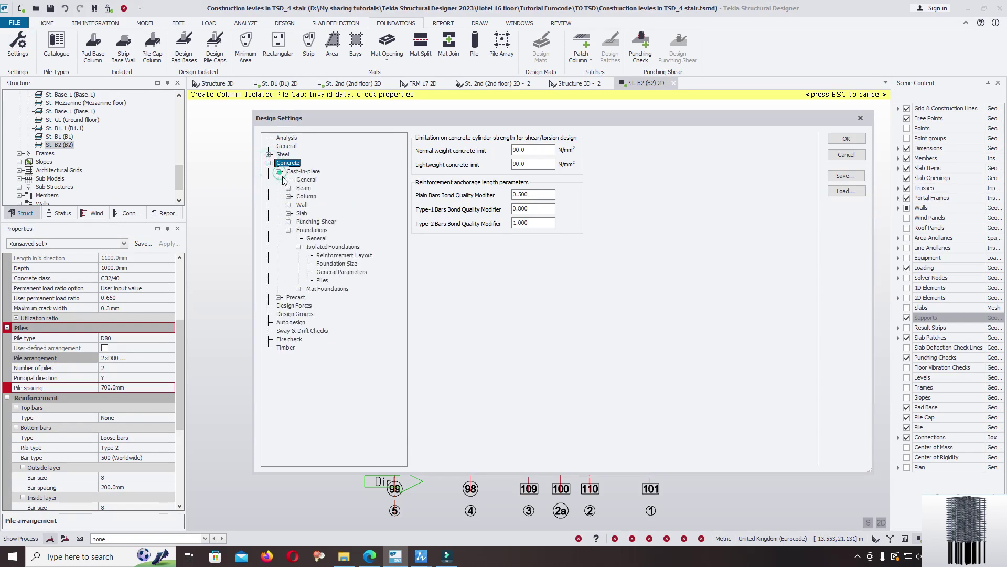
click(289, 230)
click(288, 230)
click(299, 247)
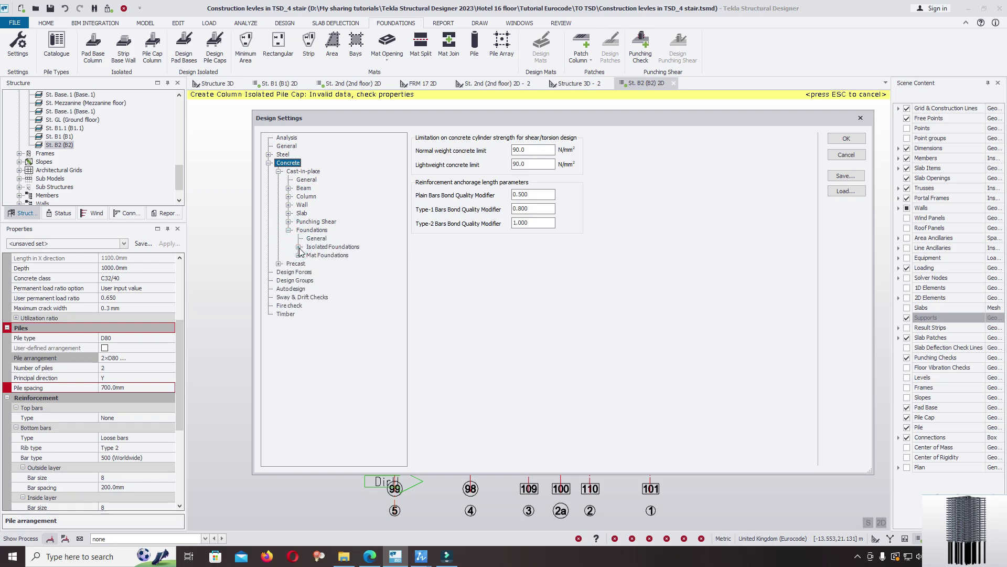
click(299, 247)
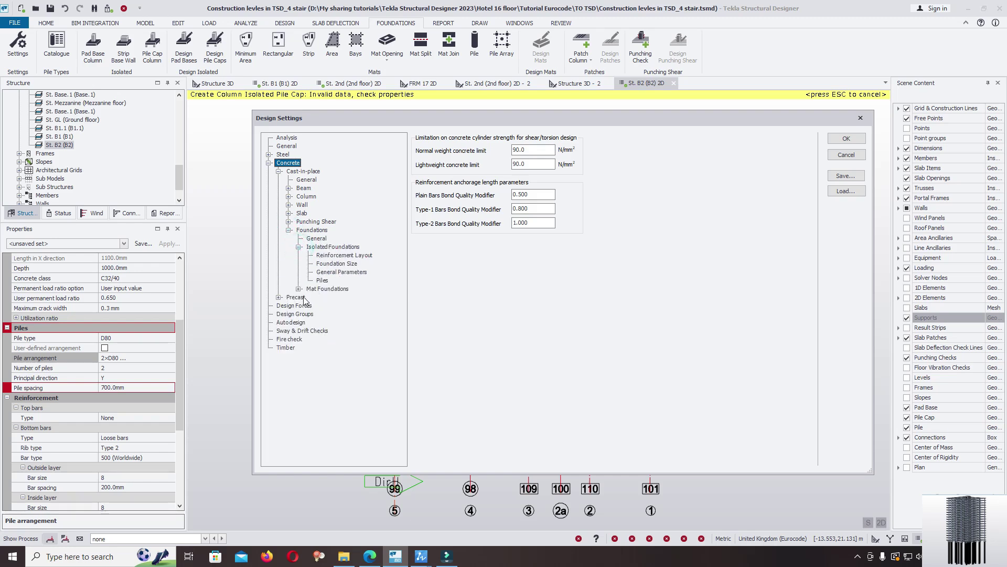
click(322, 282)
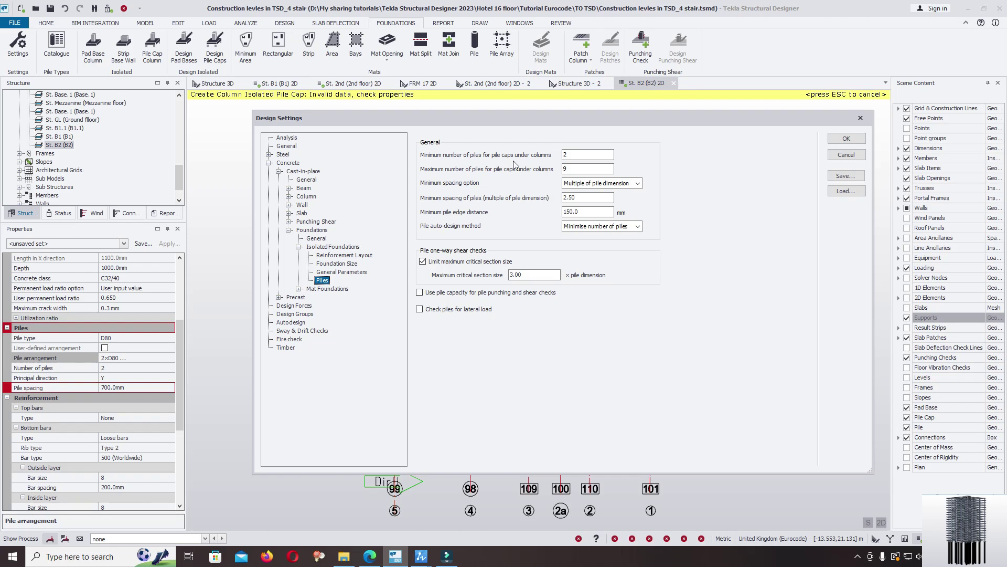
- Change the minimum number of piles for column pile caps from 2 to 1
key(Tab)
text(1)
click(588, 155)
double_click(580, 154)
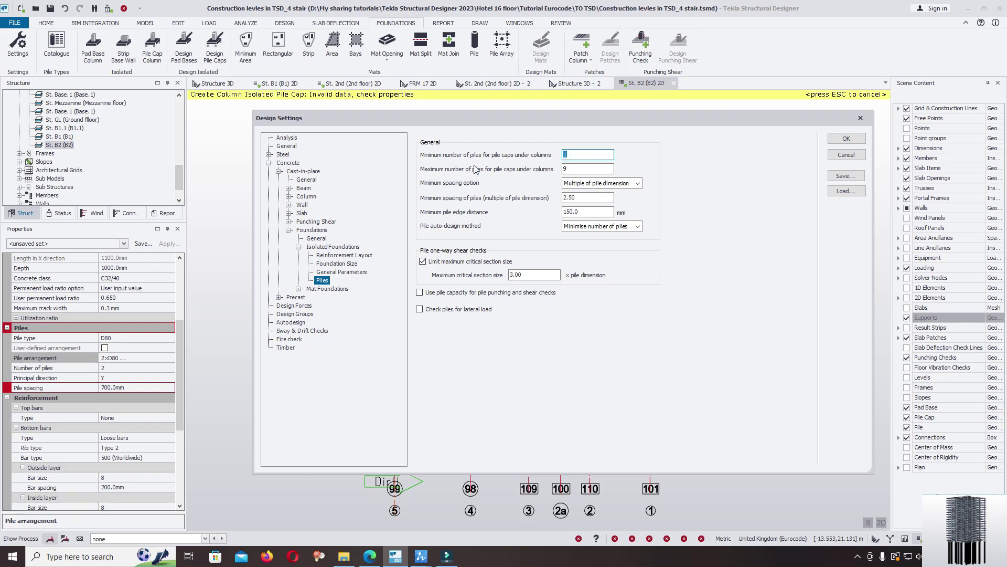
click(582, 156)
- Check the 2.50 minimum spacing and 150.0 mm edge distance, then view General Parameters
click(588, 199)
double_click(588, 199)
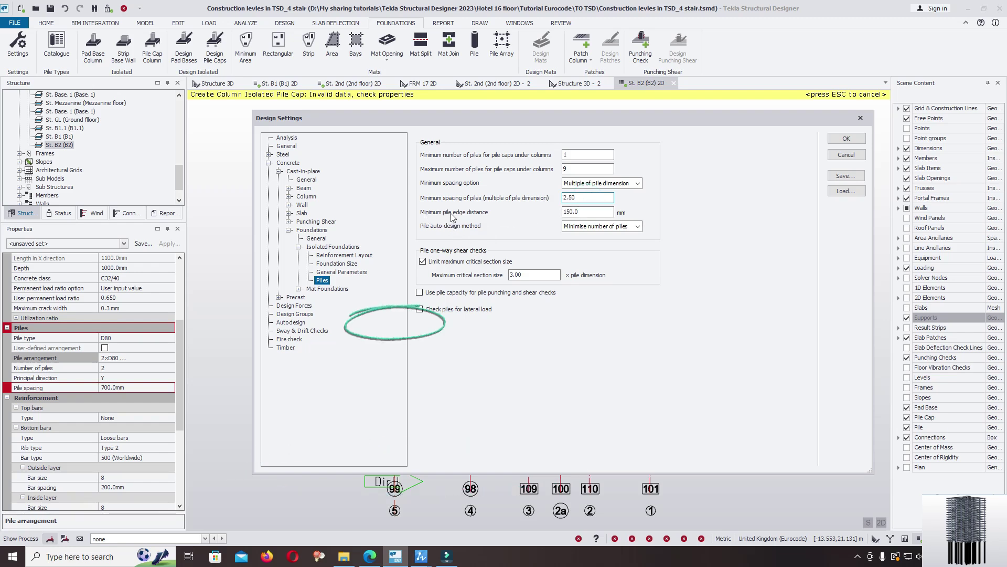
double_click(577, 213)
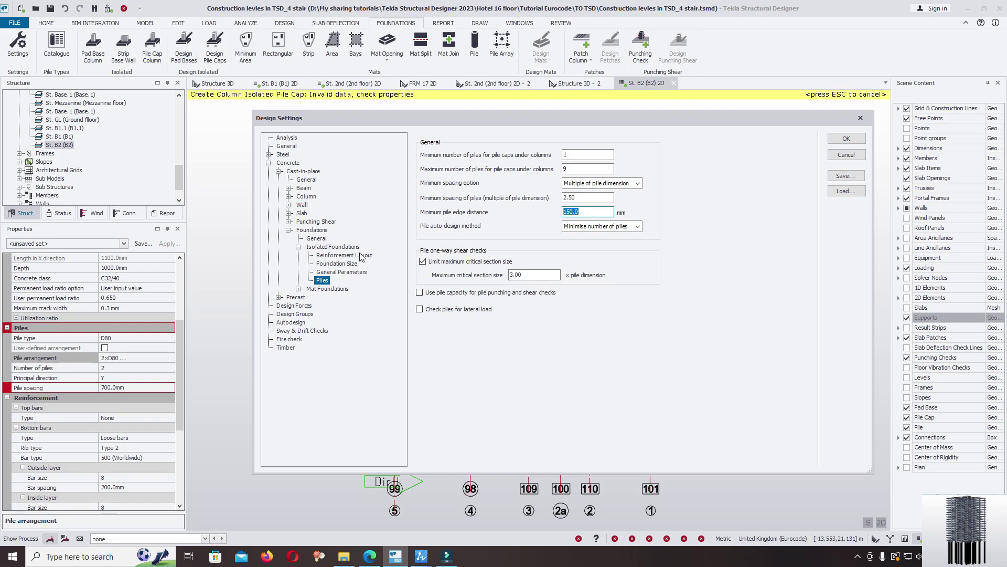
click(336, 272)
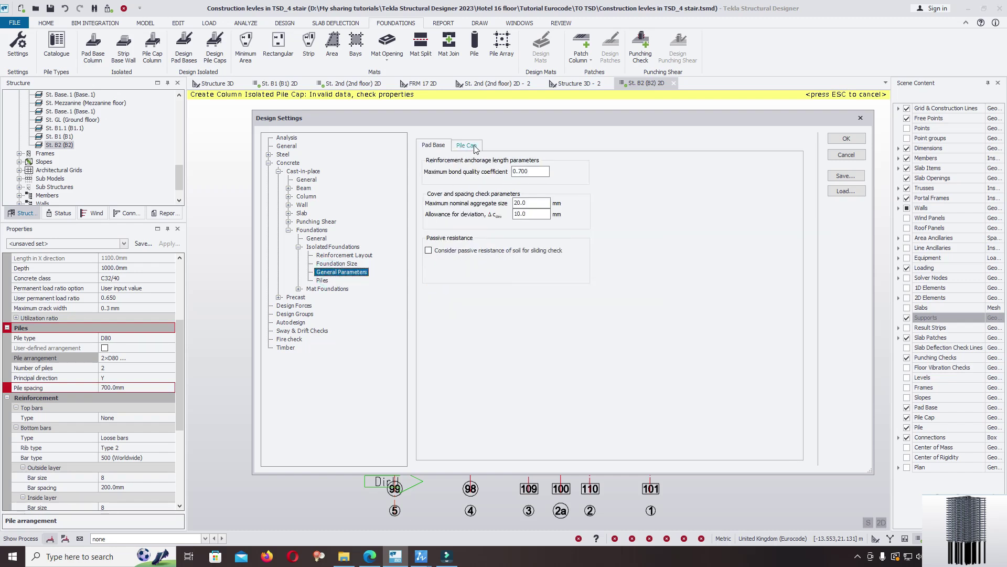
- Review the general, foundation size and reinforcement layout pages, keeping Europe as design country
click(466, 145)
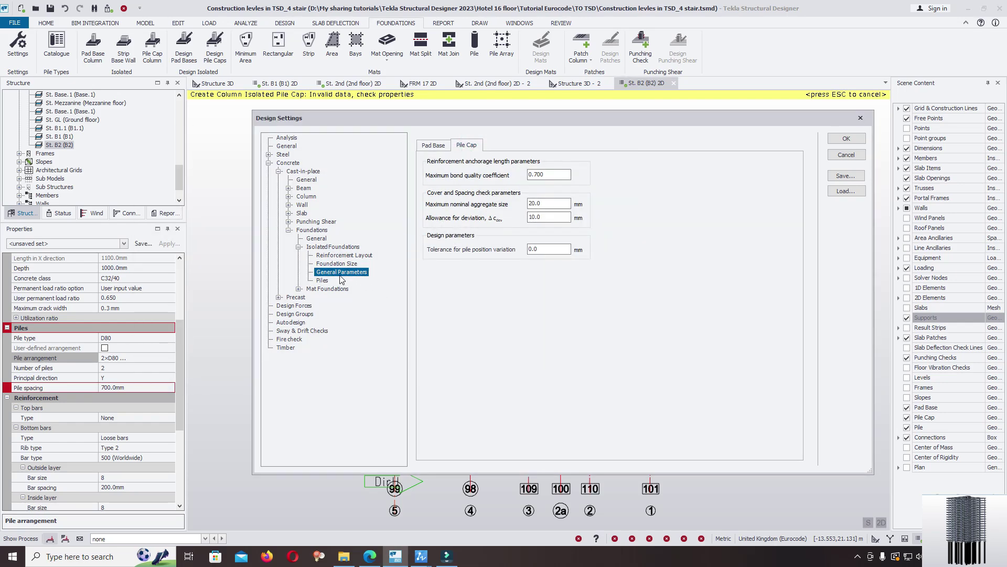
click(340, 264)
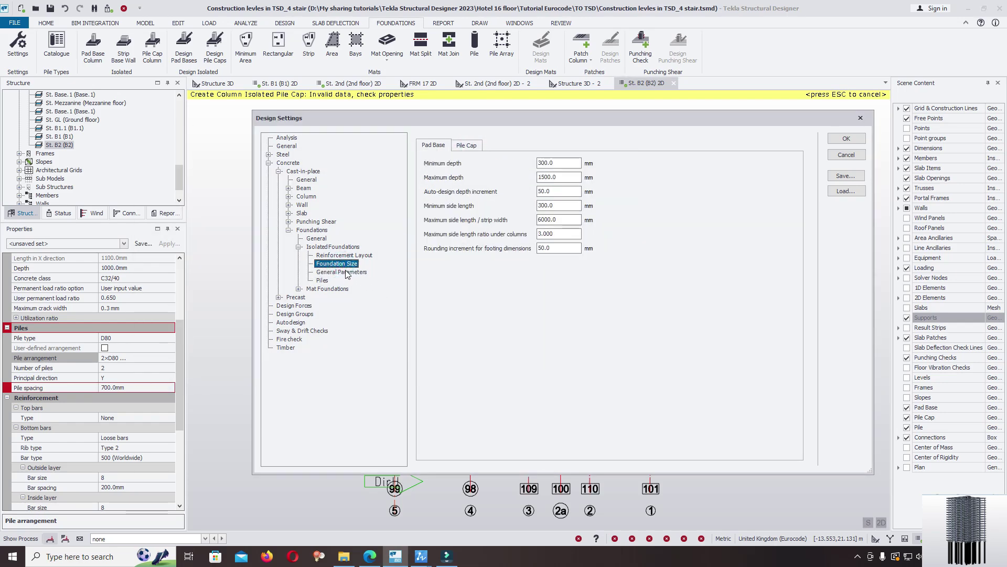
click(470, 145)
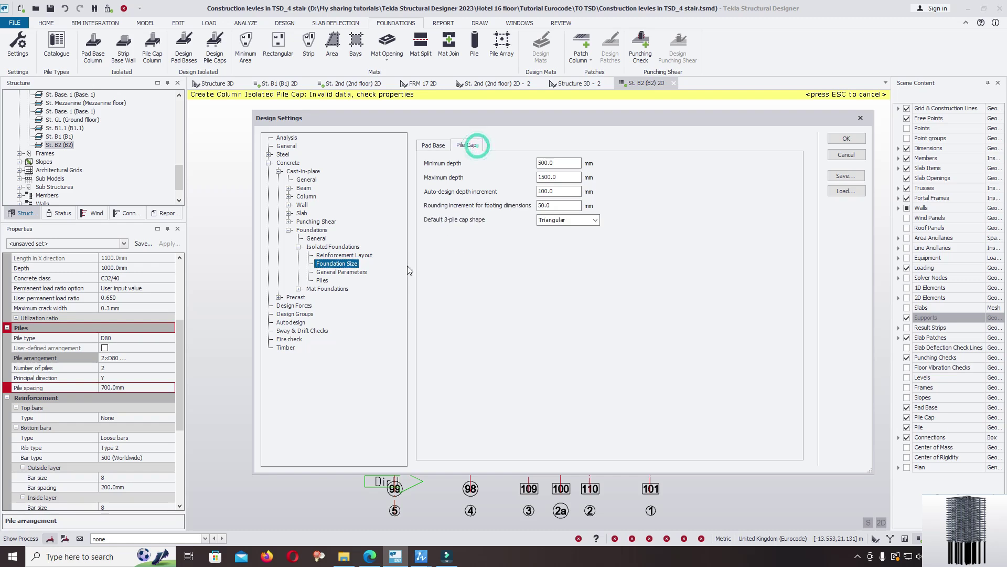
click(353, 255)
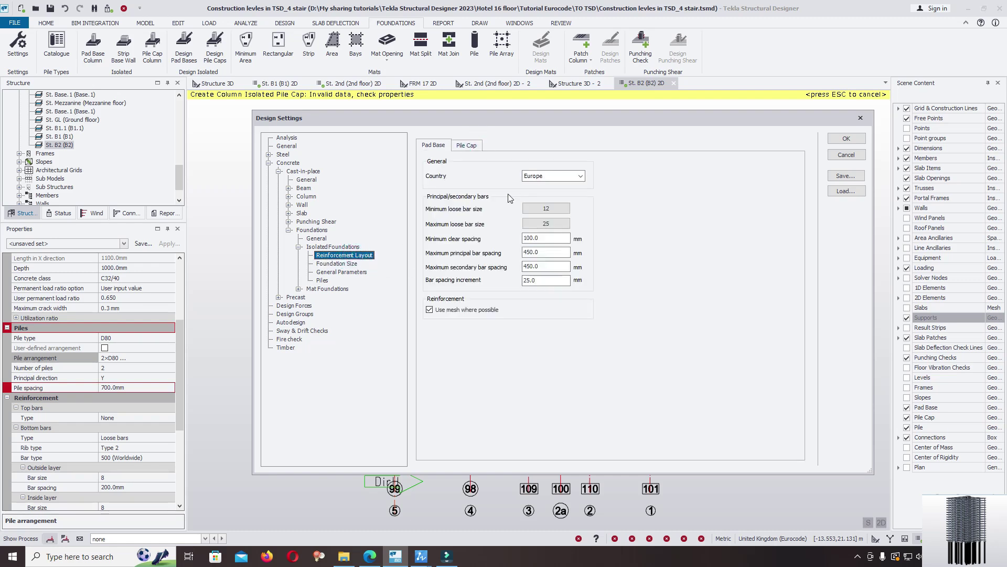
click(580, 176)
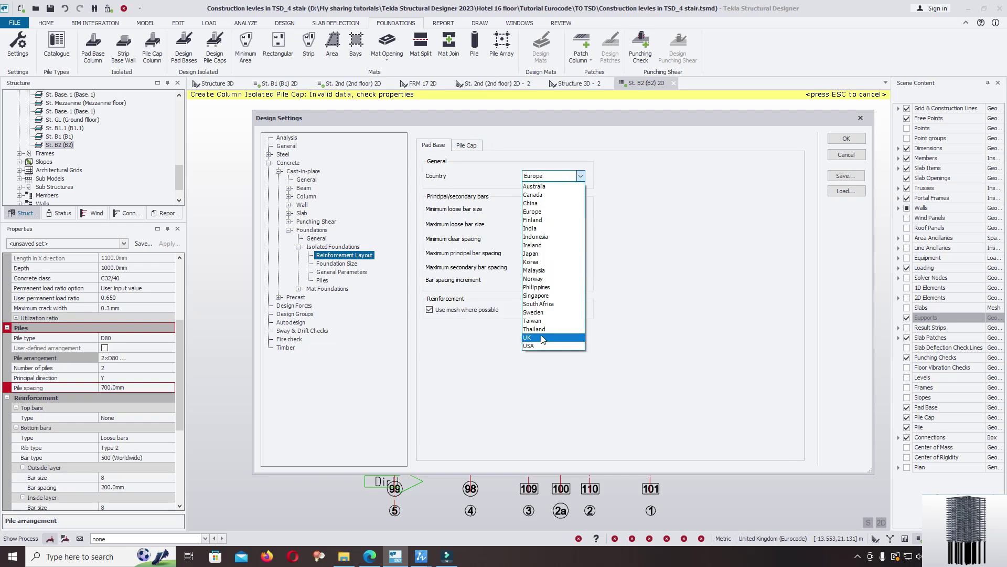
click(651, 207)
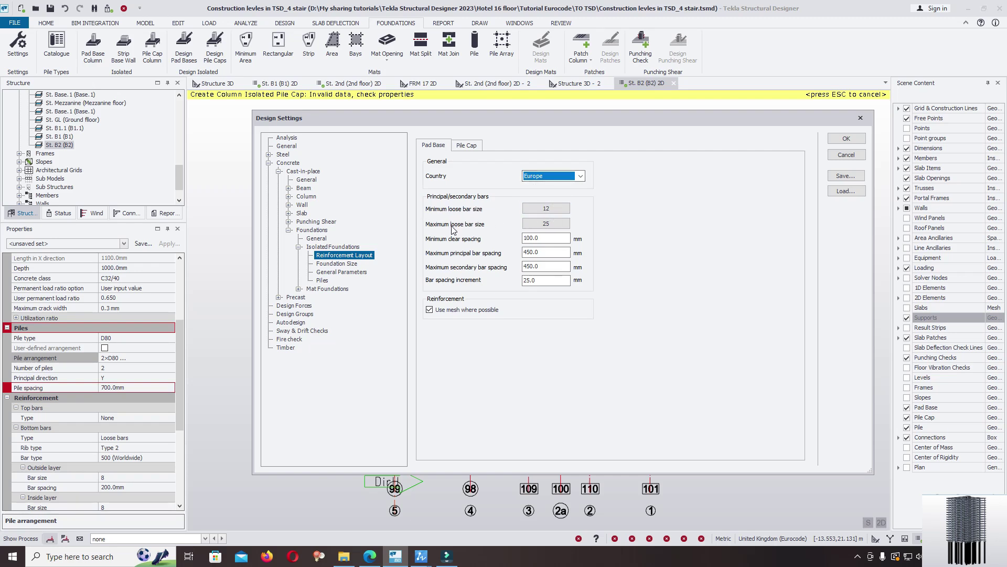
- Set the pad base maximum loose bar size to 20 and apply the design settings
click(548, 224)
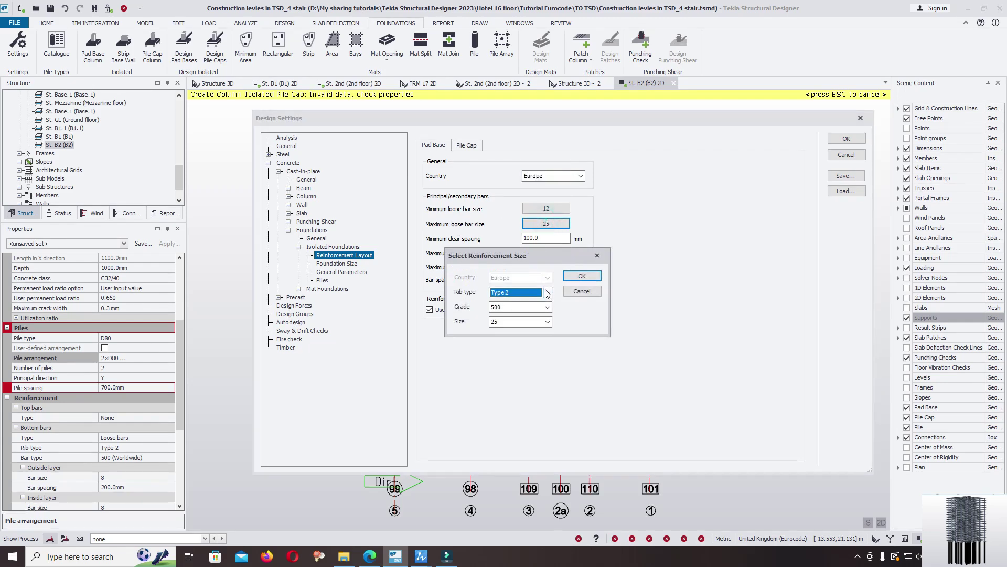
click(548, 321)
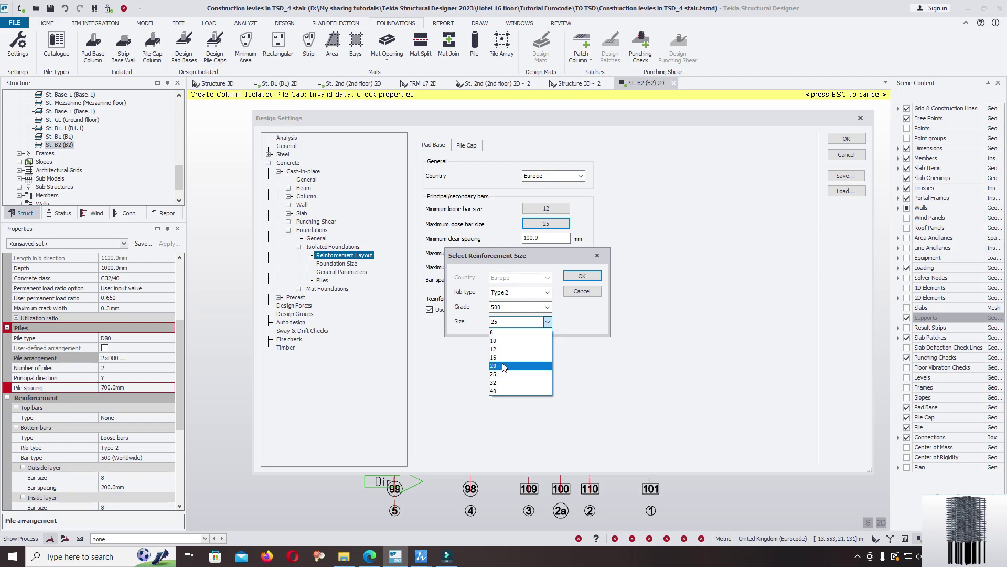
click(502, 366)
click(582, 276)
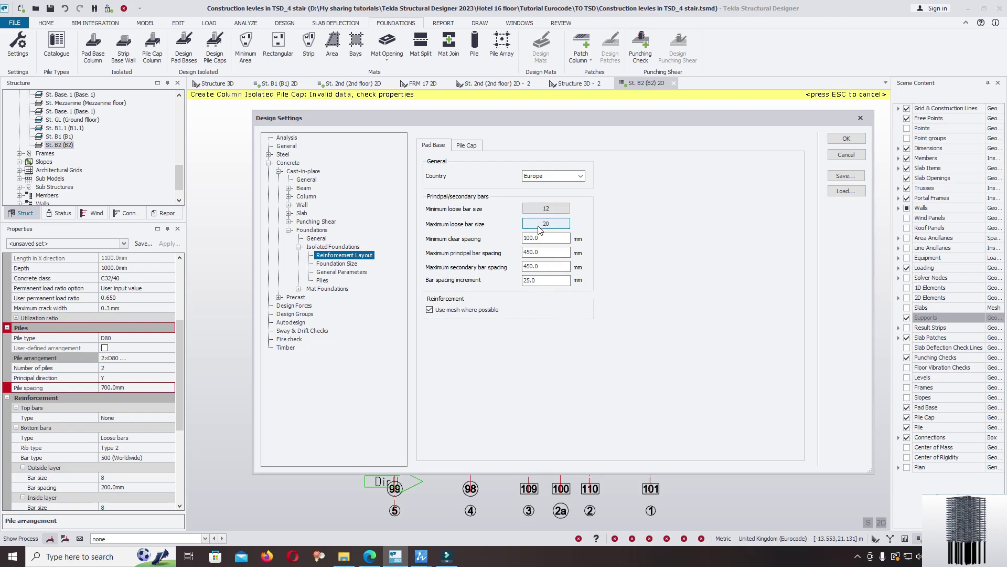
click(328, 264)
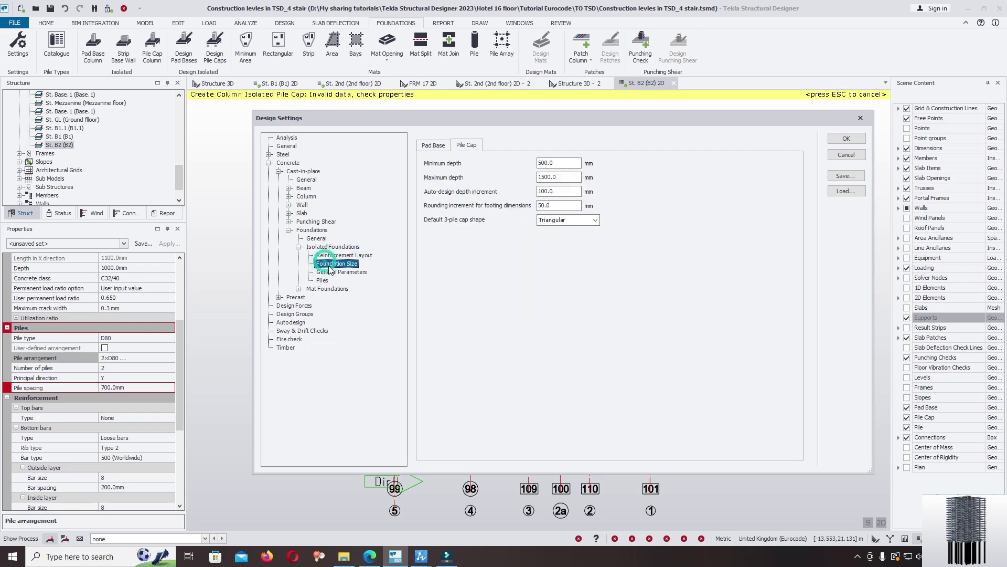
click(316, 239)
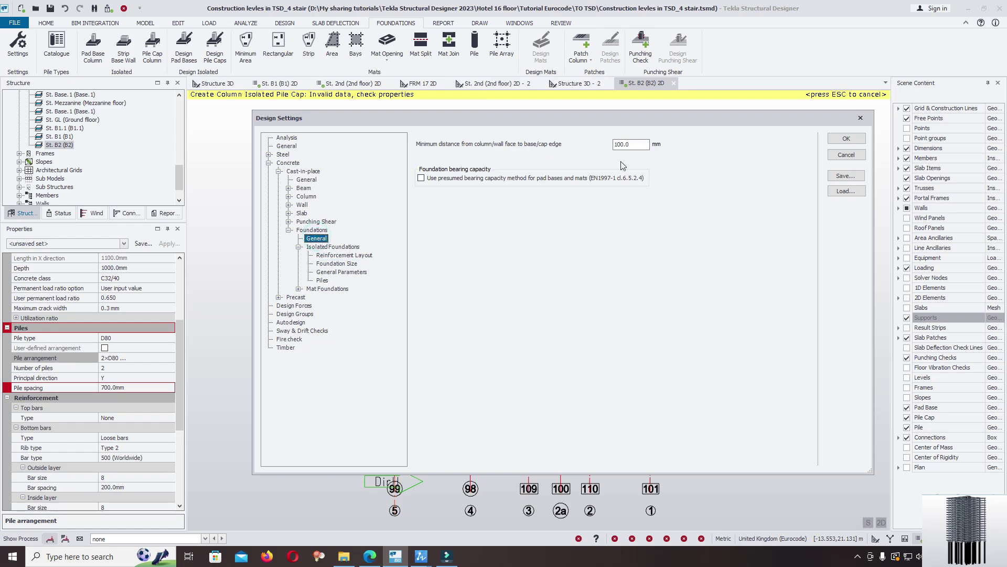
click(845, 139)
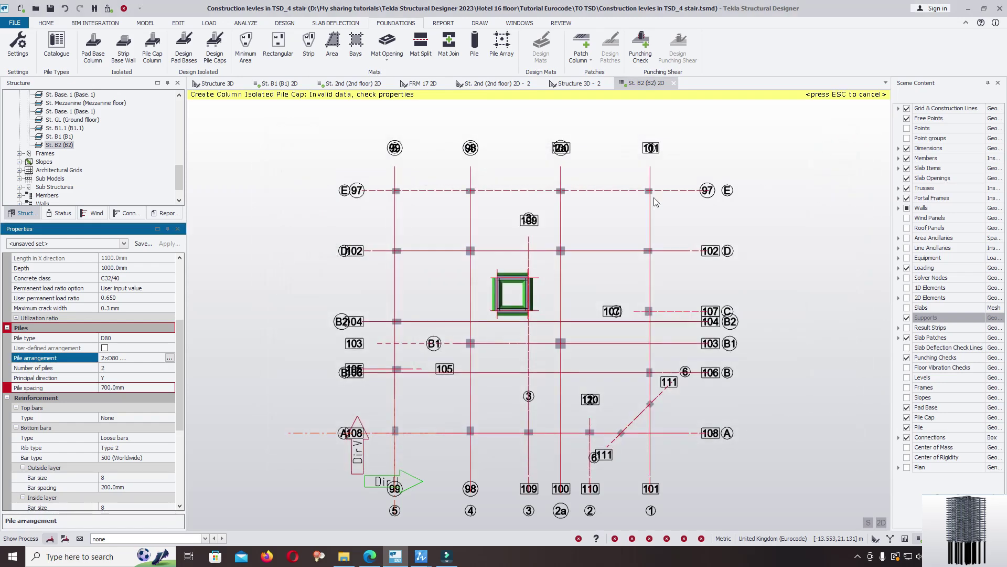
- Start Pile Cap Column placement with a single-pile D80 arrangement
key(Escape)
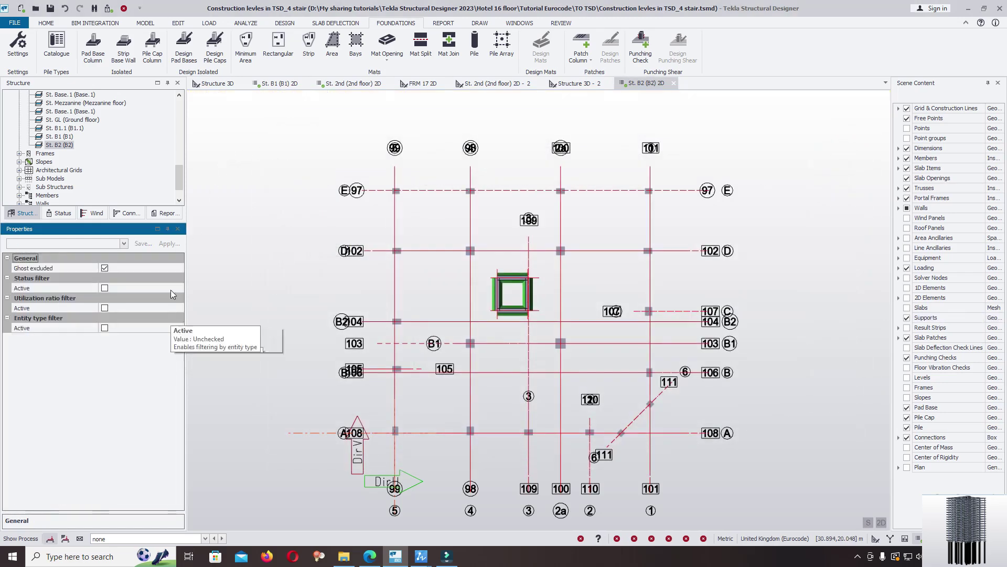
click(151, 44)
drag(180, 311, 173, 395)
scroll(173, 395, up, 3)
click(169, 378)
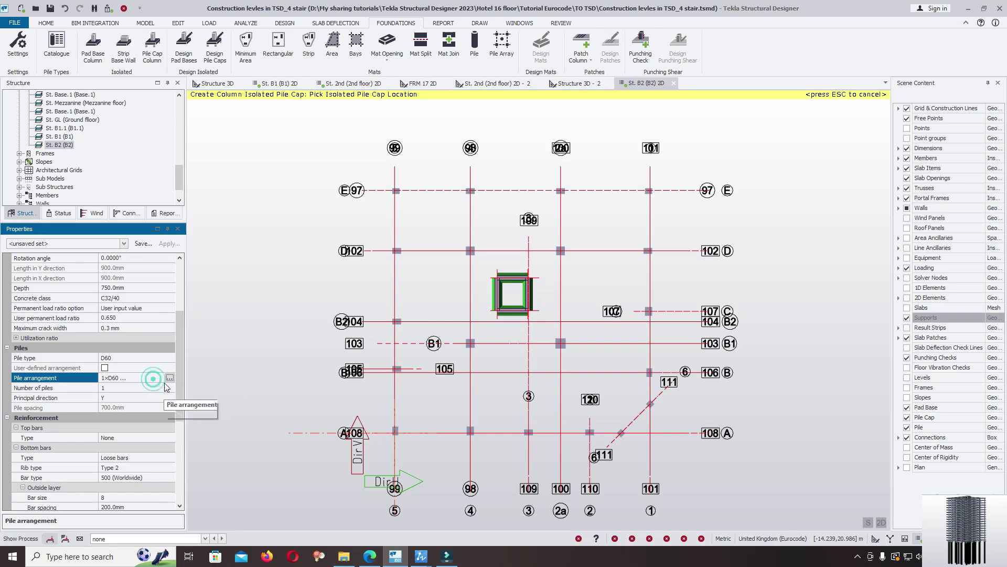
click(169, 377)
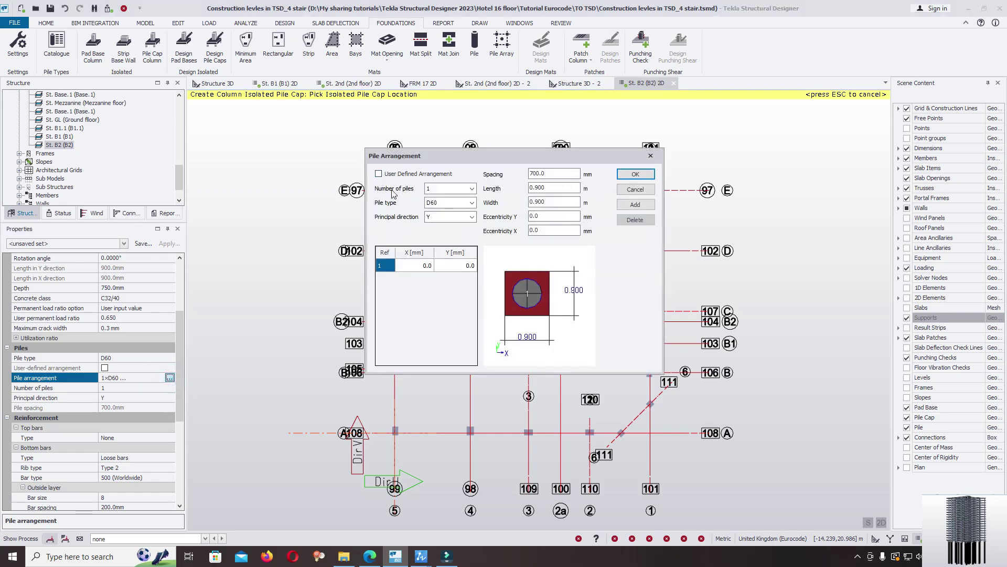
click(472, 188)
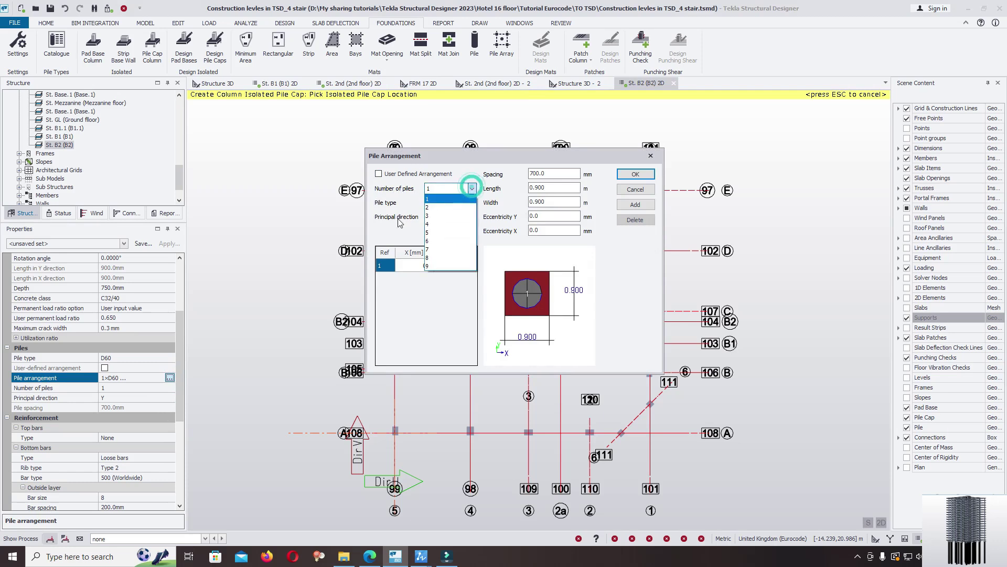
click(435, 205)
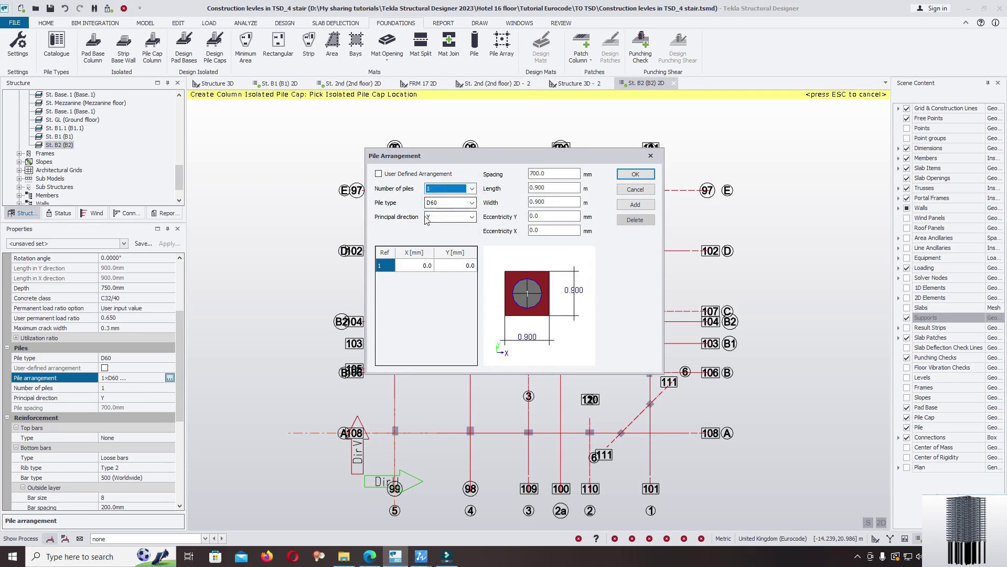
click(461, 203)
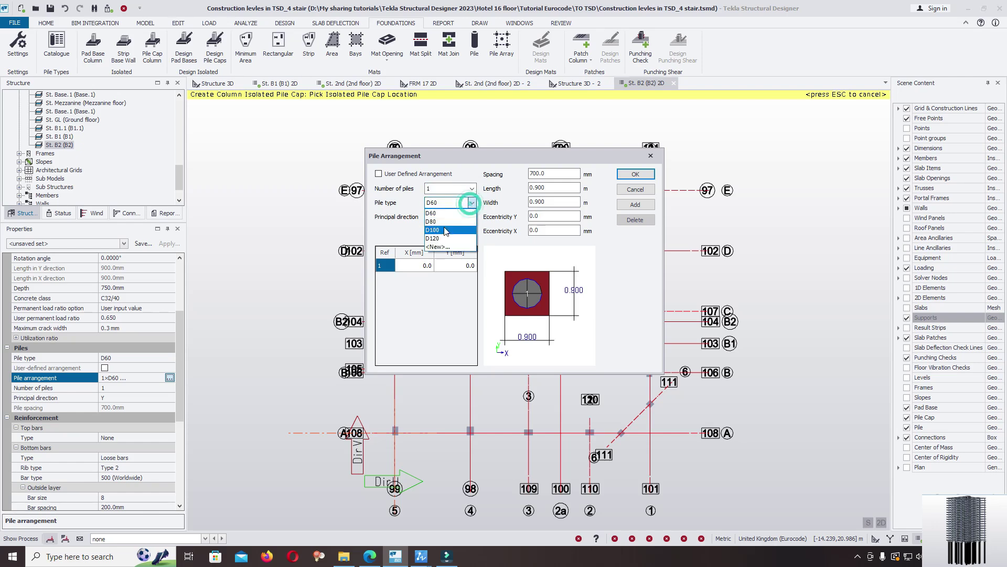
click(446, 239)
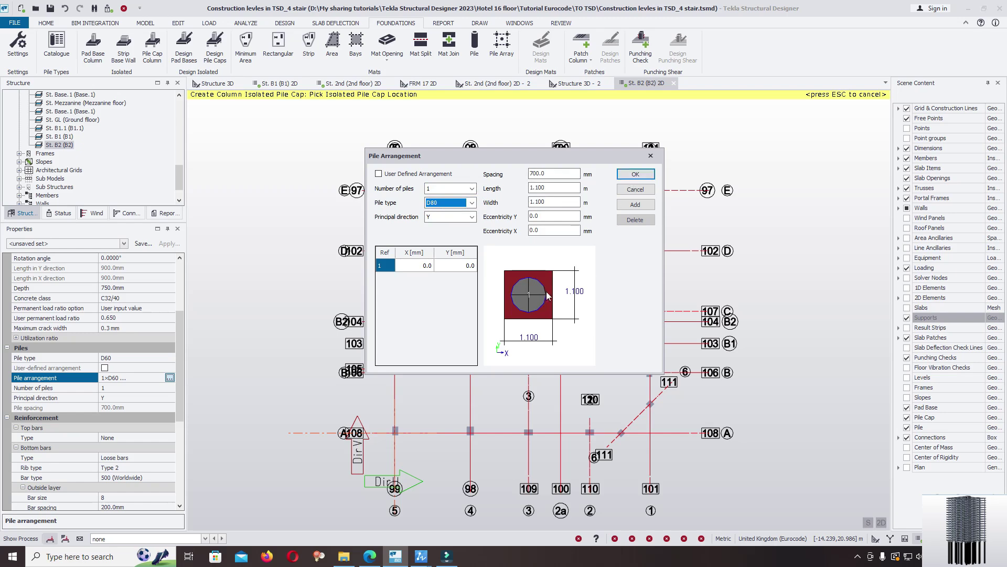
click(632, 175)
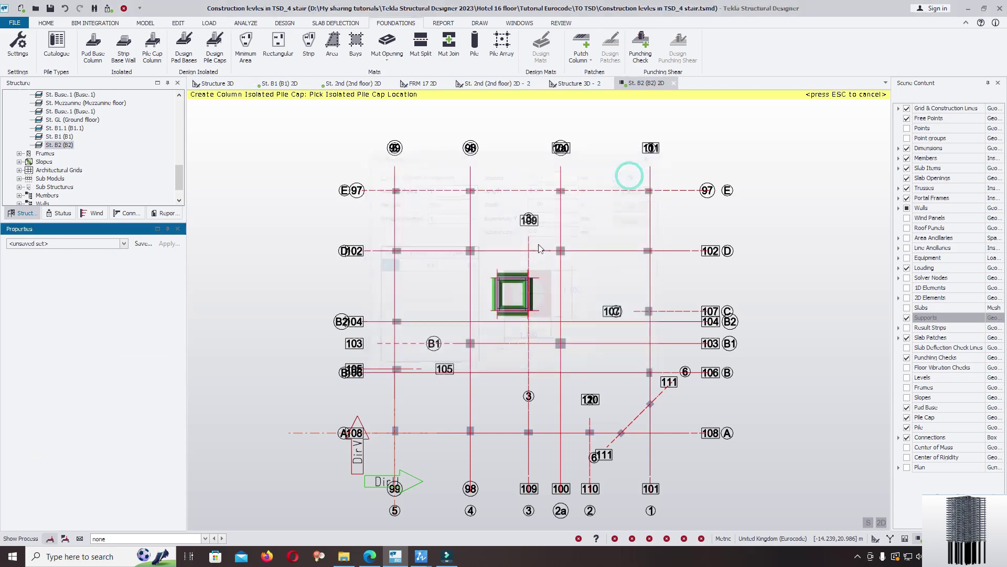
- Place the pile cap under column E/5 and bring up the ZWCAD pile plan
click(378, 175)
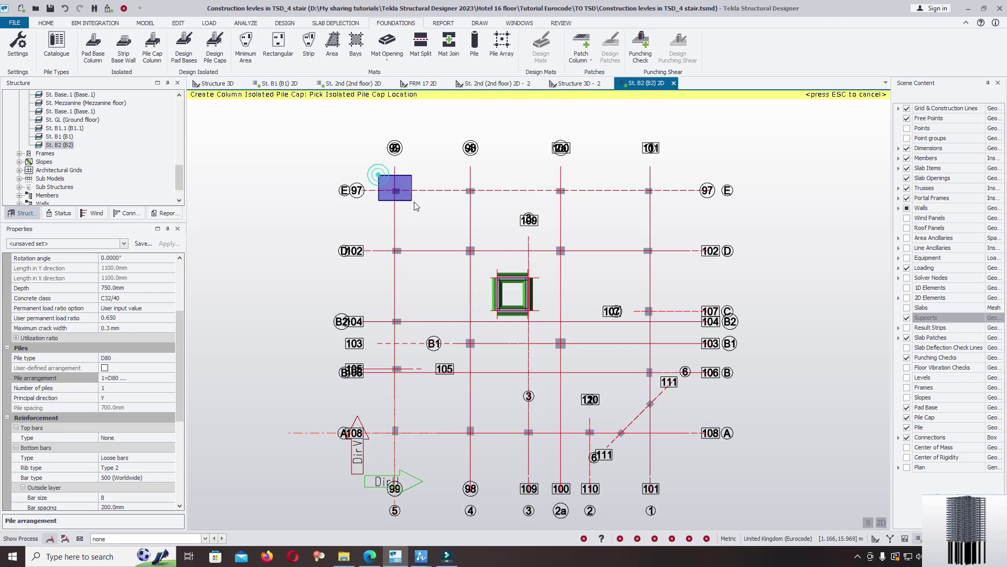
click(420, 217)
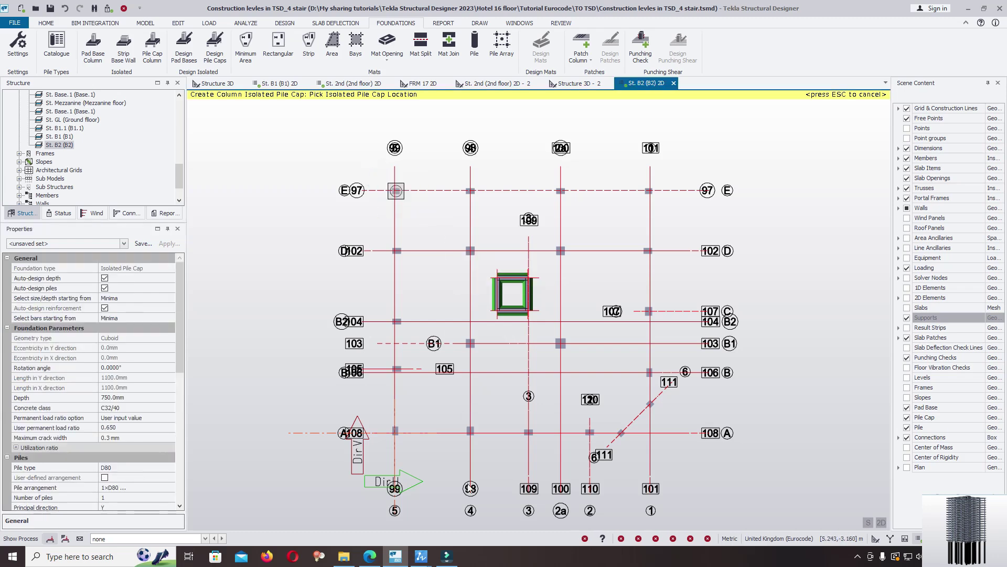
mouse_move(389, 554)
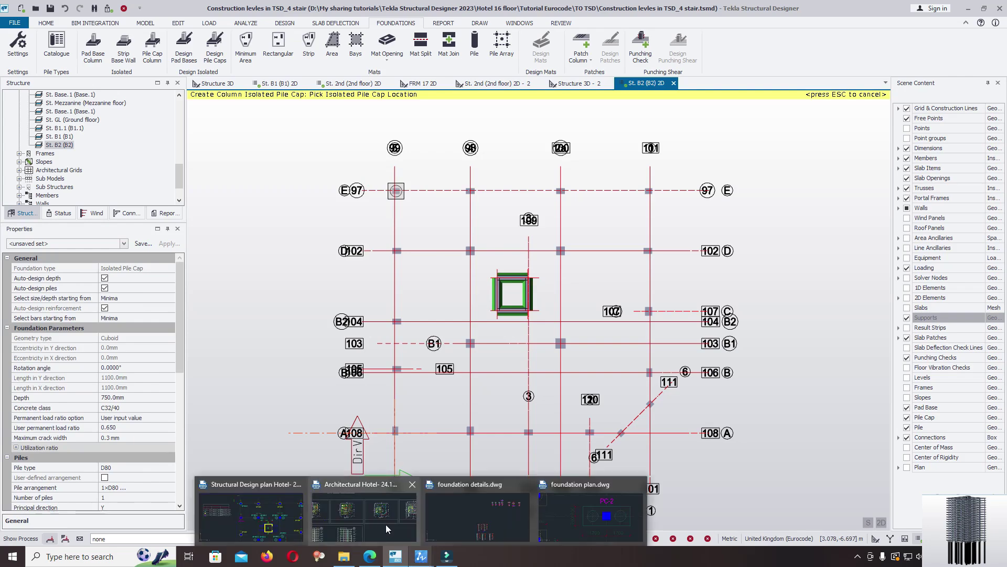
click(251, 516)
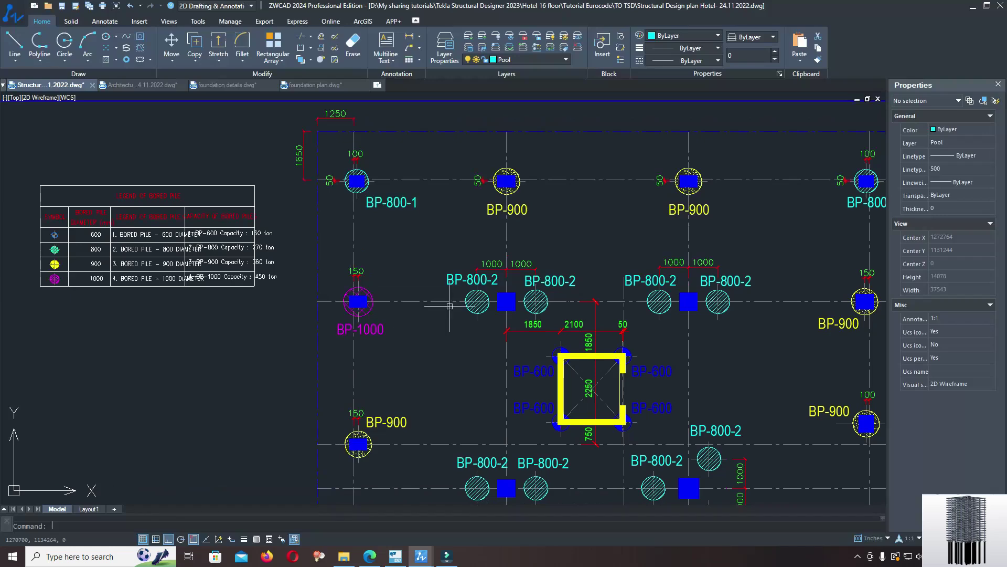
- Zoom and pan the ZWCAD pile plan to read the piles at grids E, D and C
scroll(464, 200, down, 2)
scroll(464, 200, up, 2)
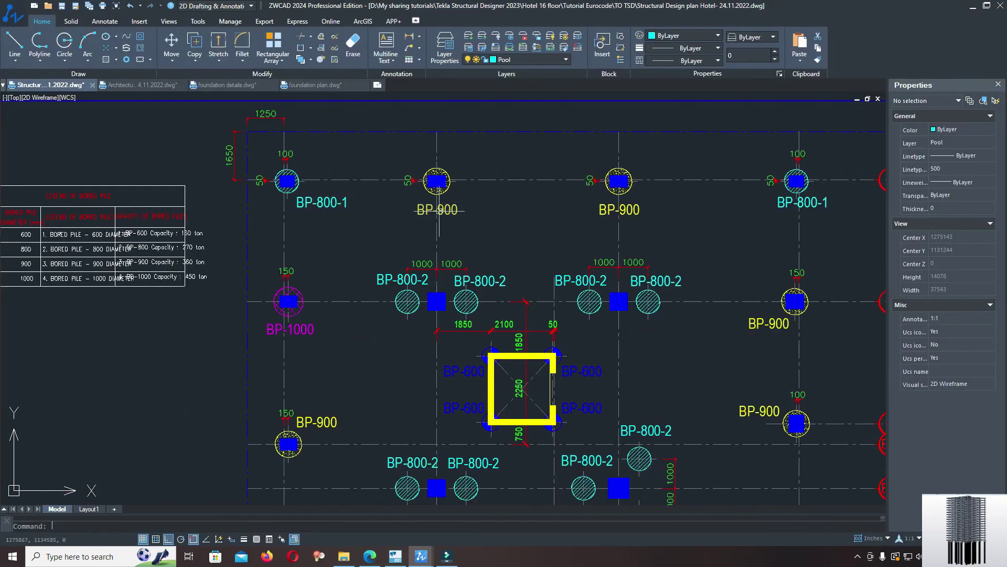
middle_drag(494, 206, 379, 214)
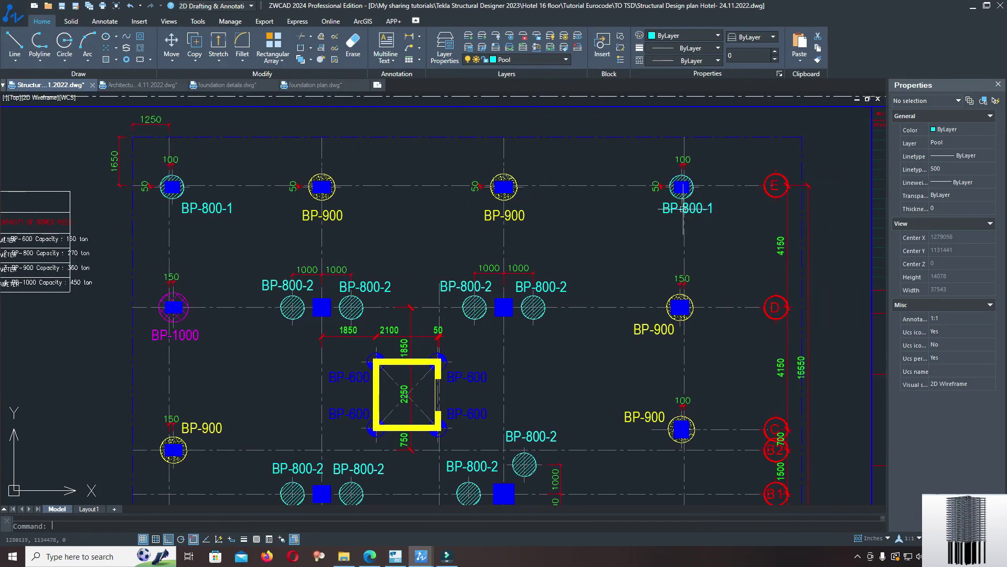
- Place a pile cap under column E/1 and recheck the ZWCAD pile plan
click(403, 549)
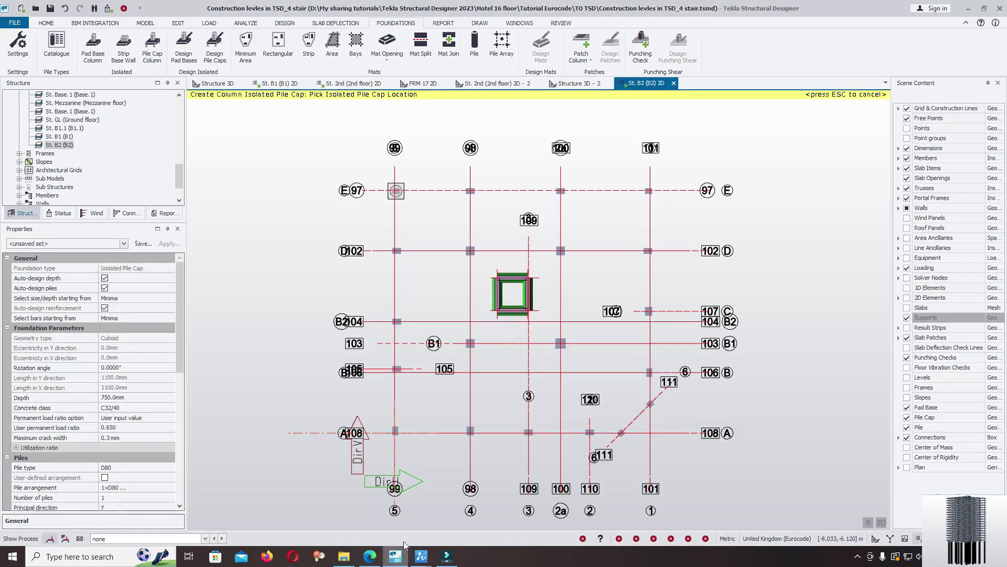
click(650, 199)
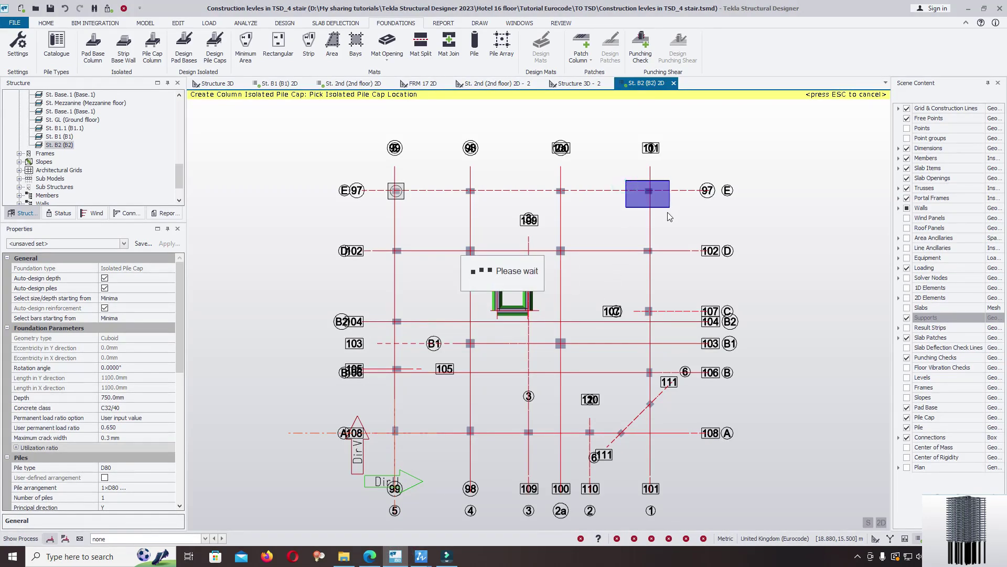
key(alt+Tab)
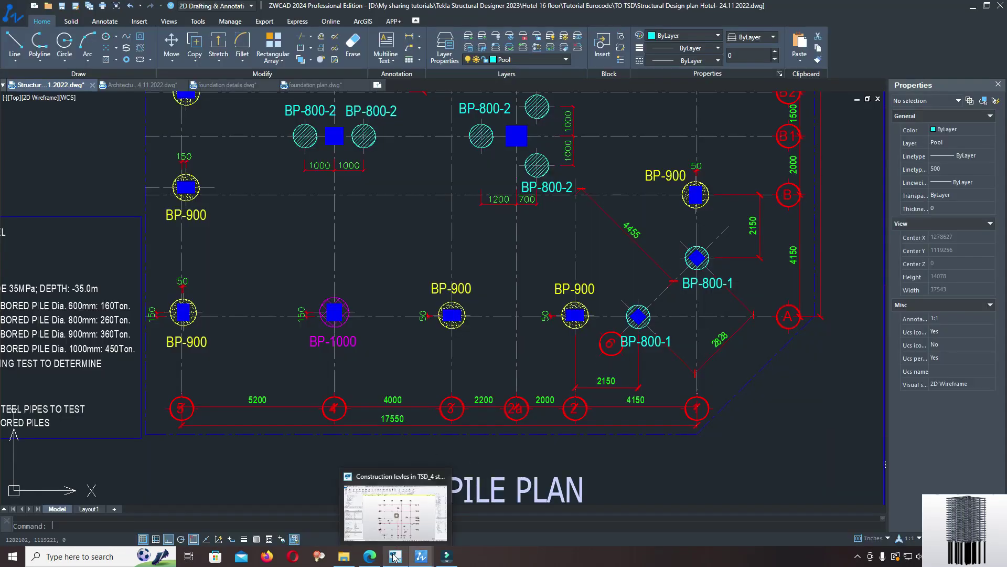
click(398, 512)
- Place pile caps under the two columns on diagonal grid 111, including C19
scroll(629, 446, up, 5)
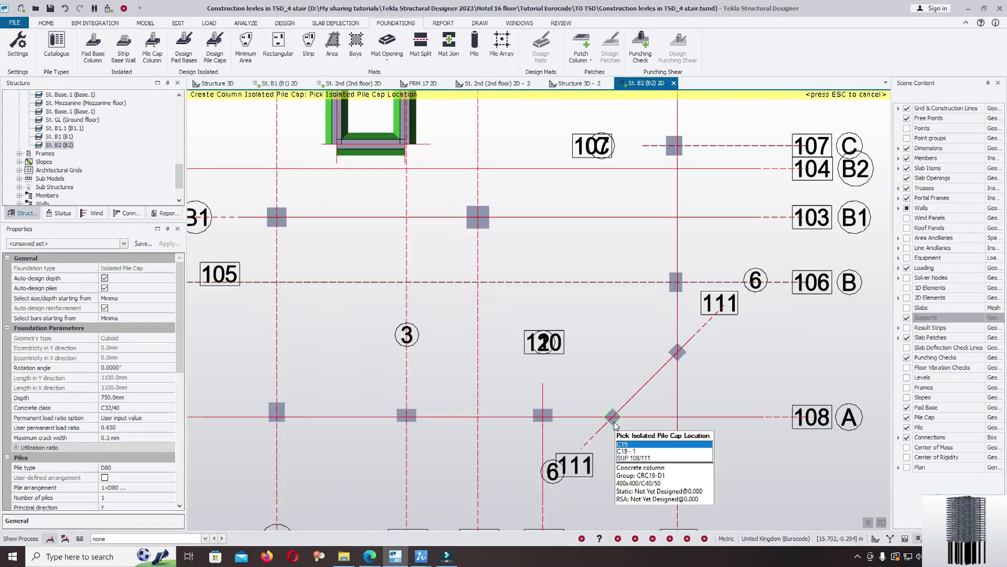
click(637, 401)
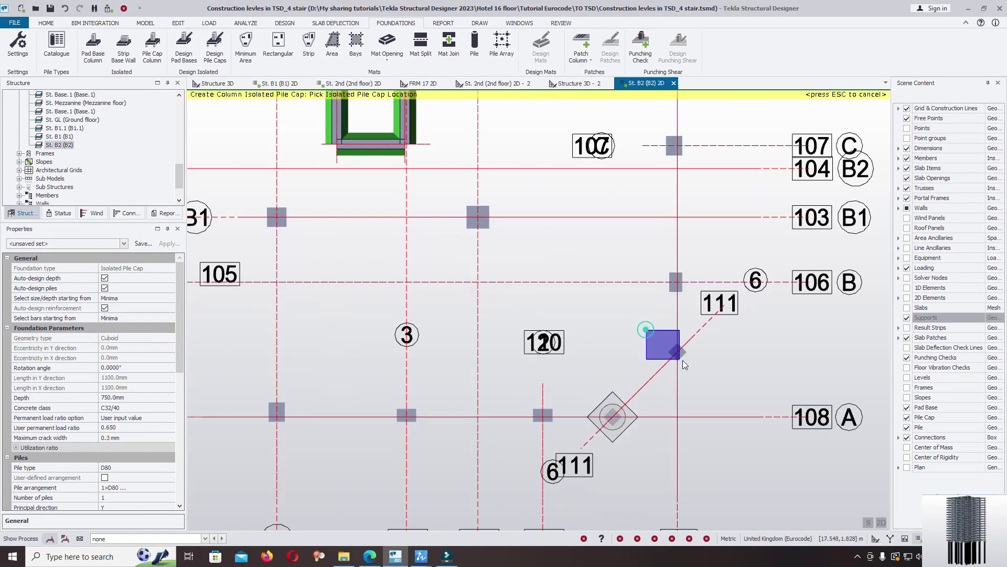
click(703, 379)
scroll(705, 381, down, 3)
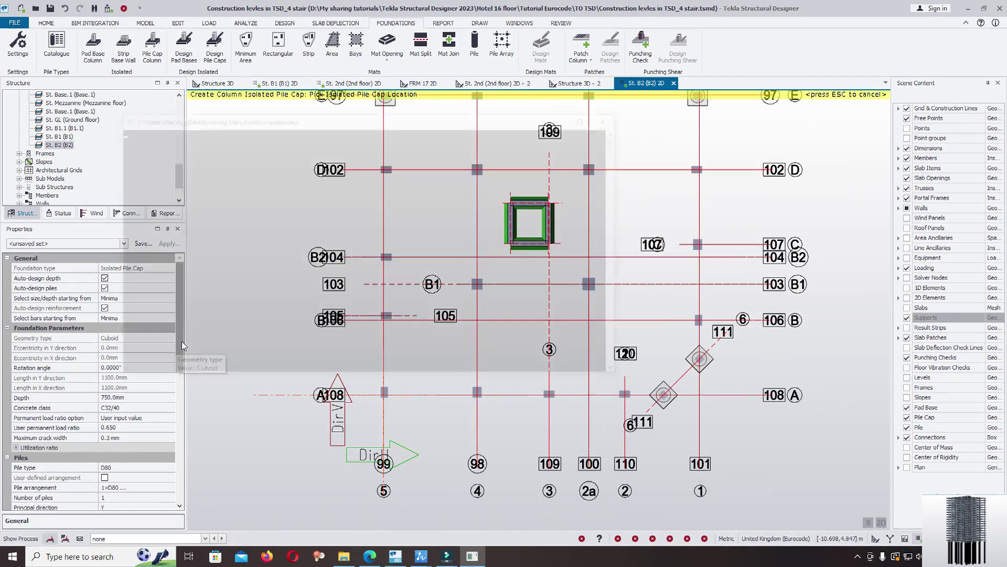
drag(181, 342, 176, 409)
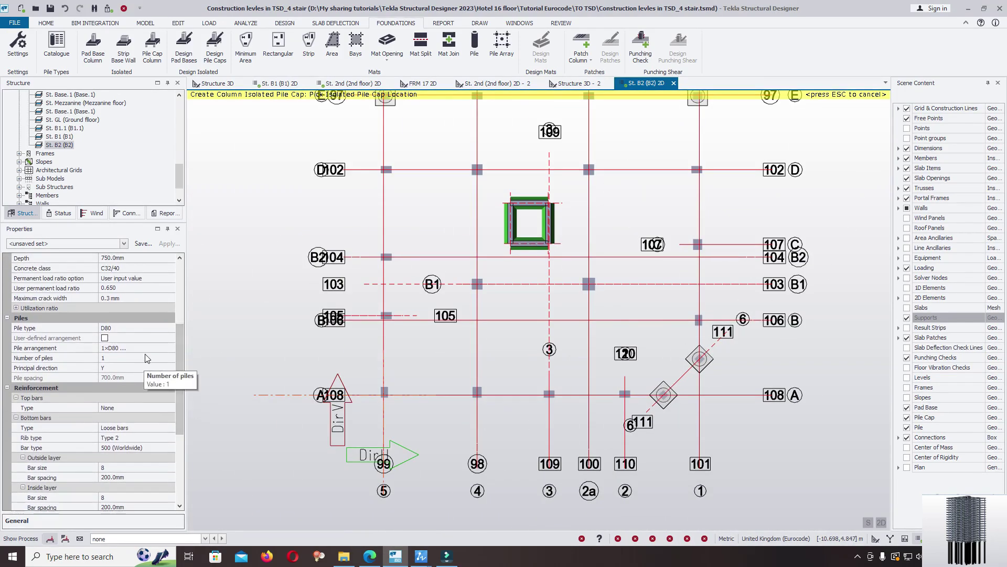
click(161, 348)
- Open the pile arrangement and start a new pile type from the Pile type list
click(170, 347)
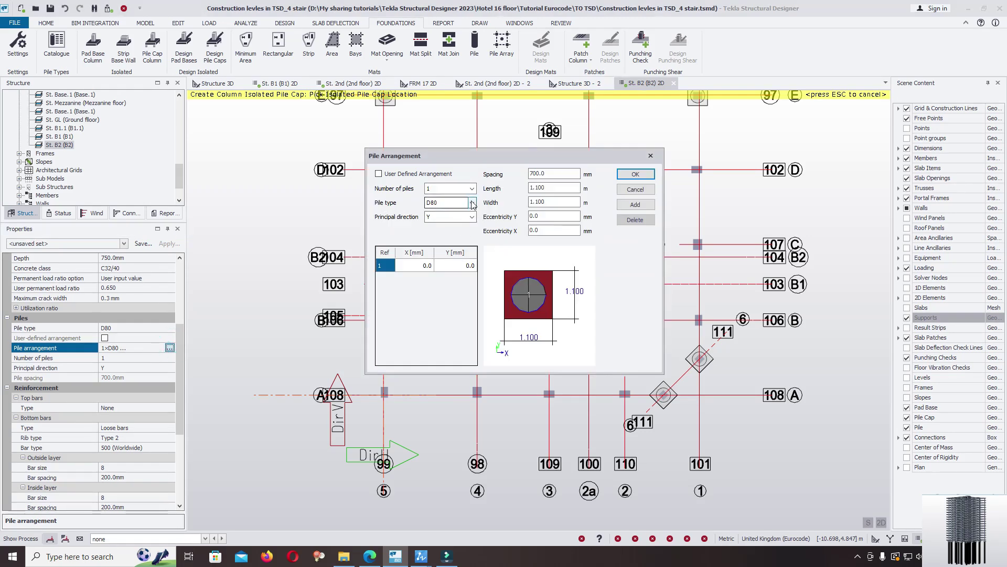
click(472, 203)
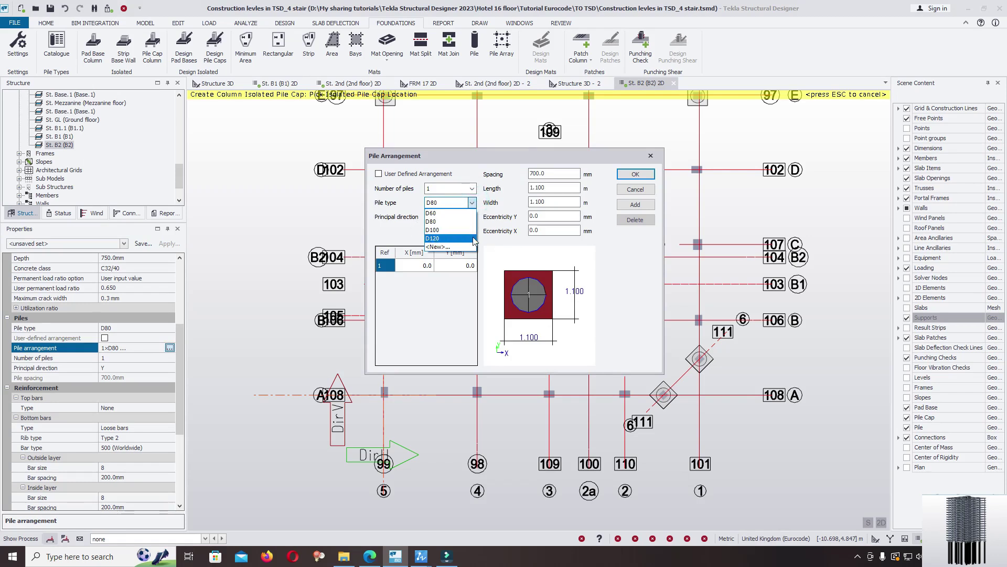
click(630, 245)
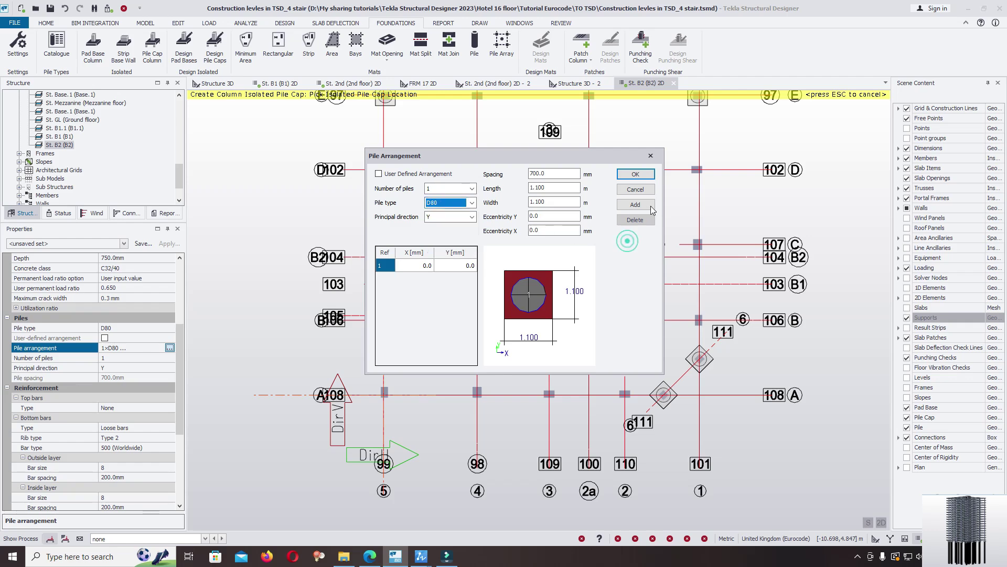
click(472, 203)
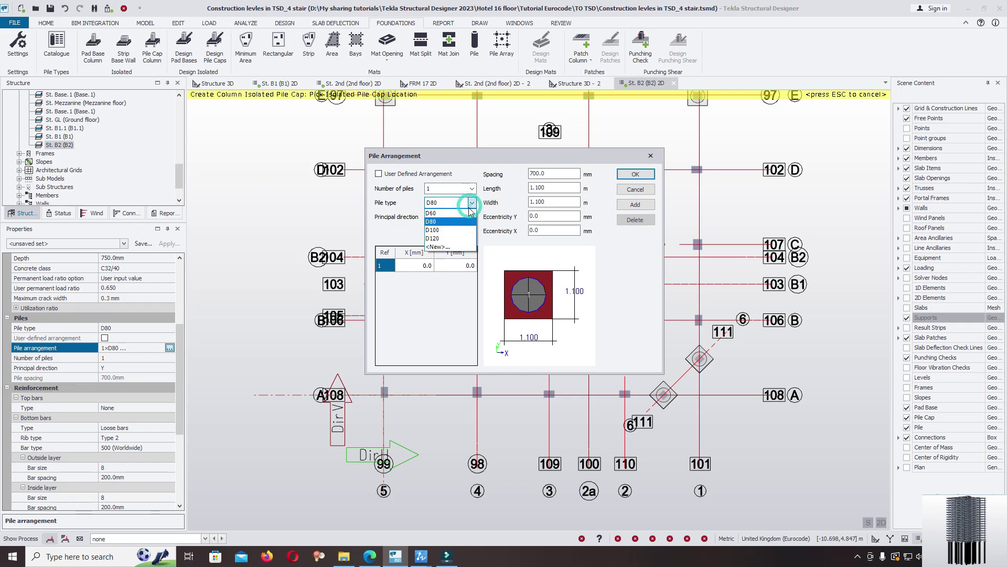
click(439, 247)
- Define the new pile as D90, bored, 900 mm diameter and 30 m long
click(695, 160)
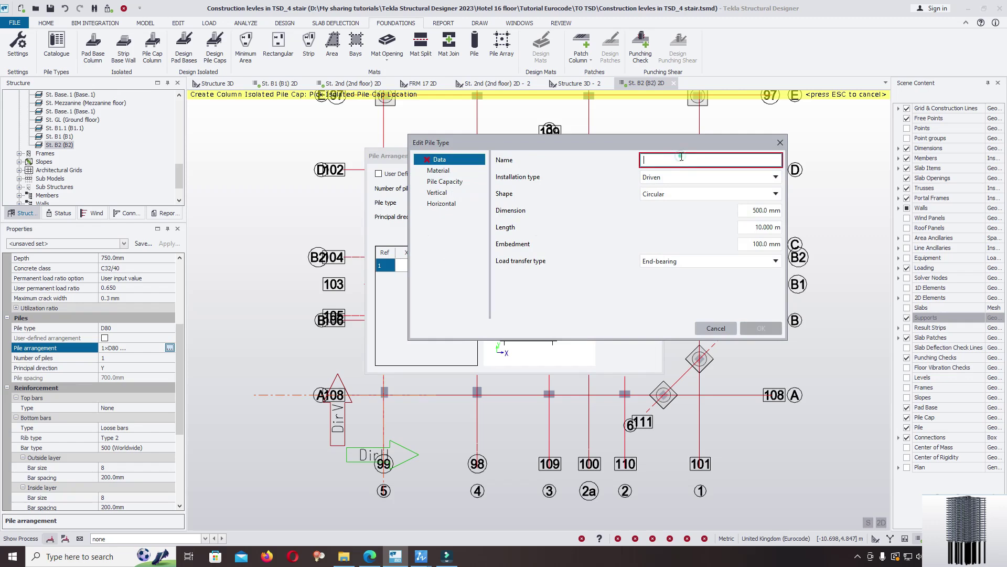
text(D90)
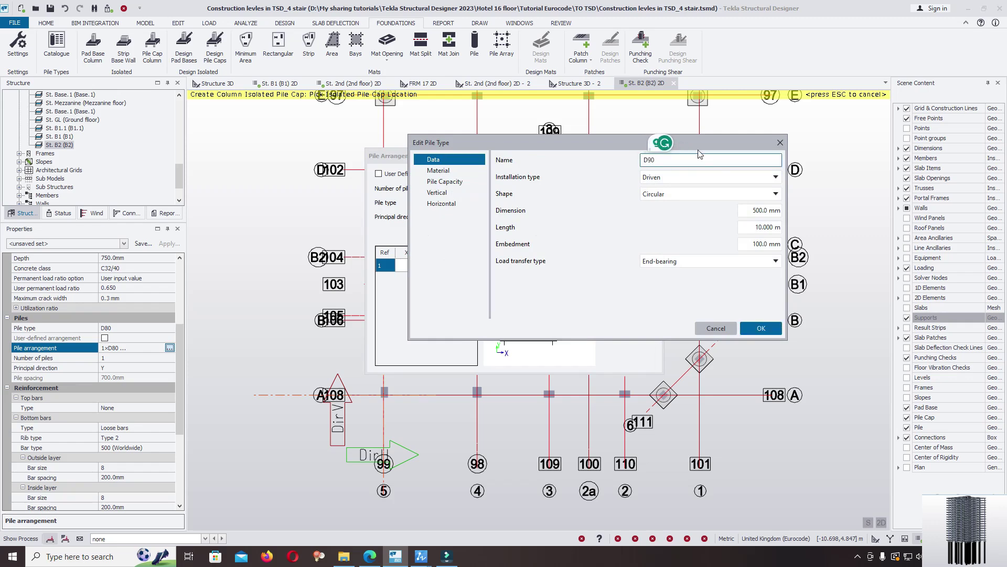
click(706, 178)
click(707, 199)
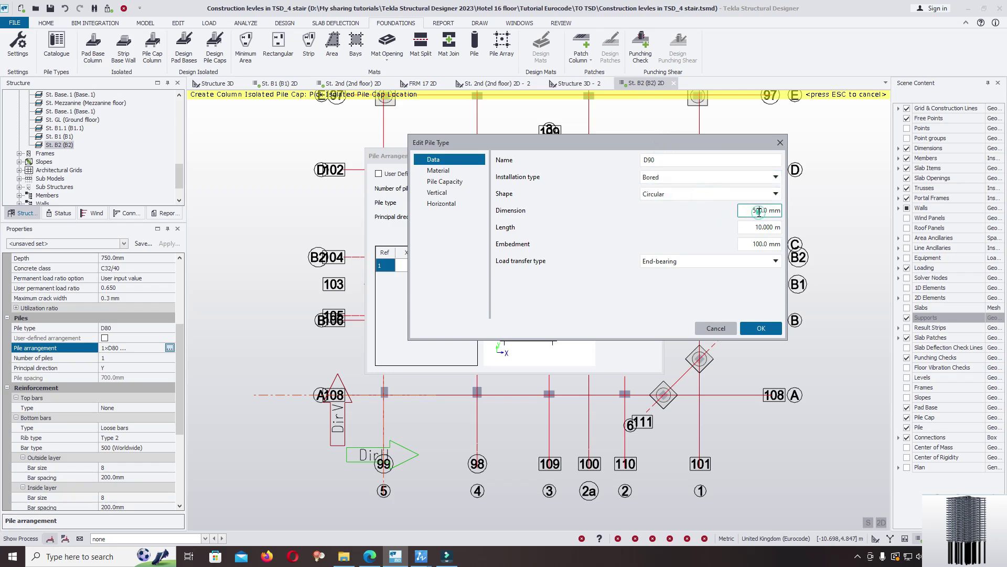
key(BackSpace)
text(9)
double_click(761, 228)
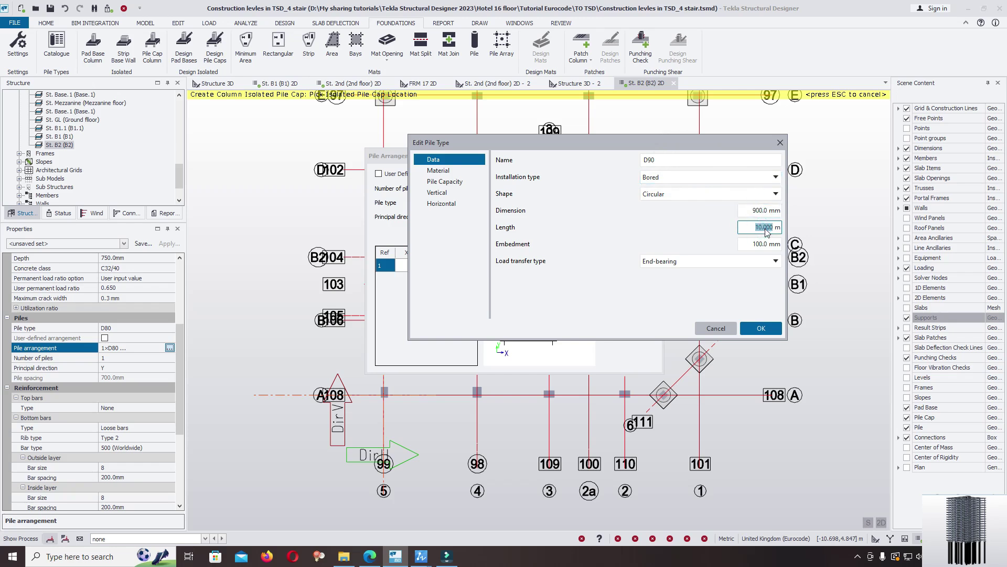
text(30)
key(Tab)
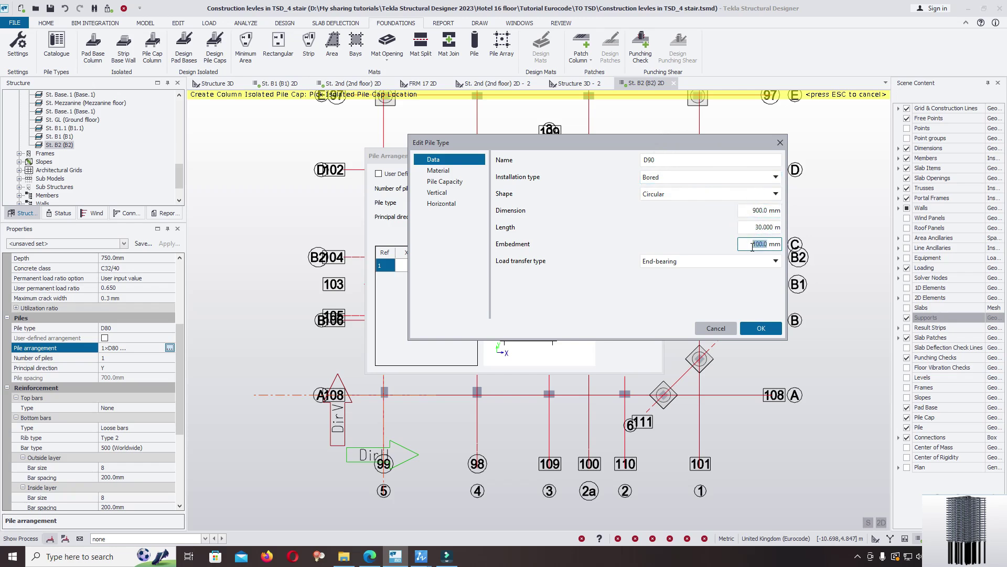
- Review the material and capacity pages, save the D90 type and accept the arrangement
click(452, 171)
click(454, 181)
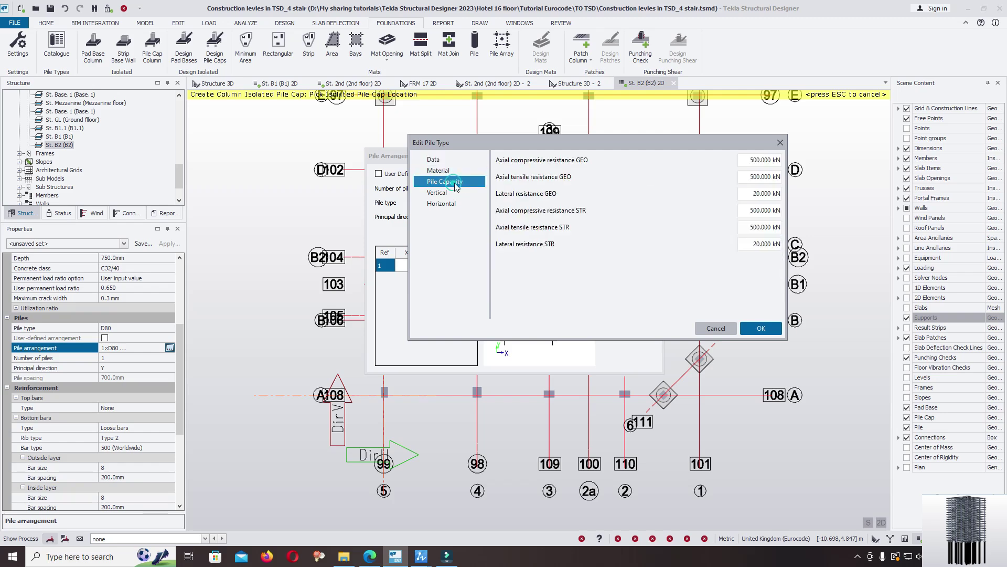
click(461, 171)
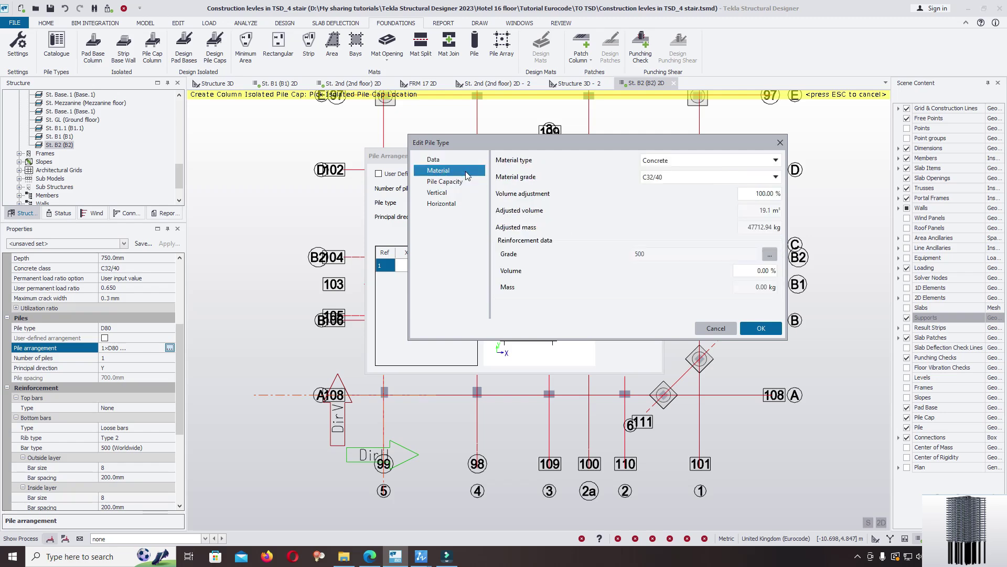
click(760, 328)
click(633, 174)
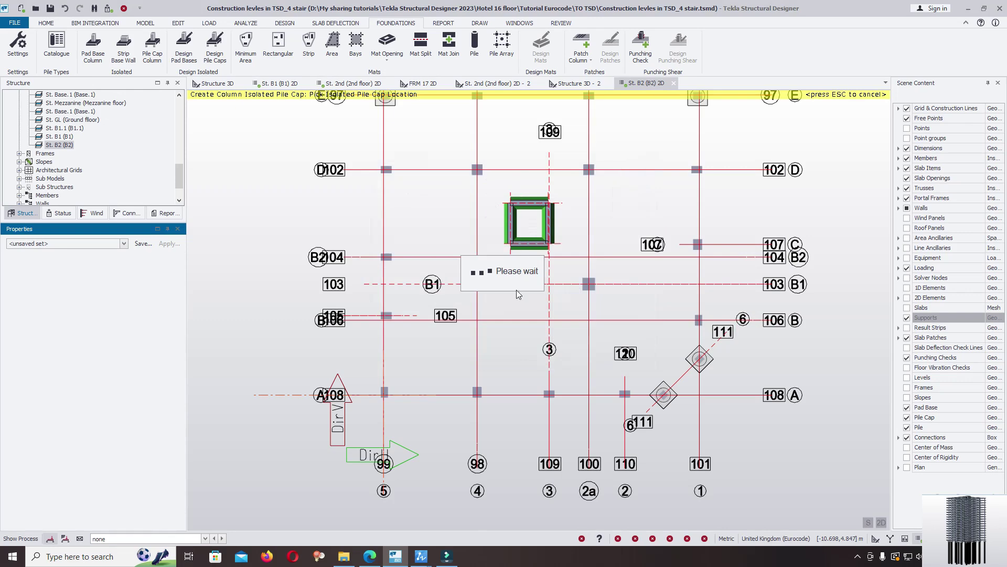
- Place D90 pile caps on the grid E columns, checking the CAD foundation plan
click(478, 216)
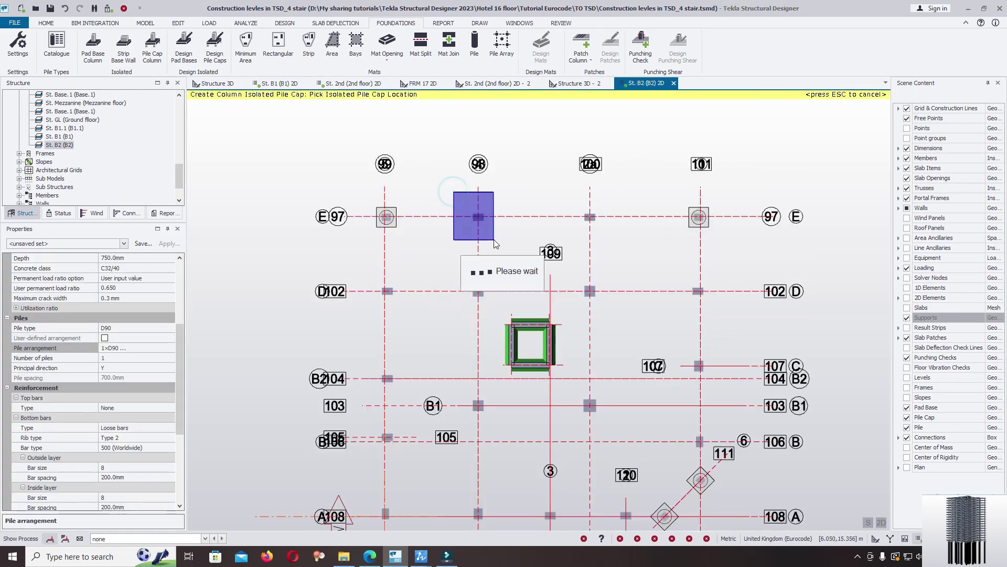
drag(564, 198, 625, 239)
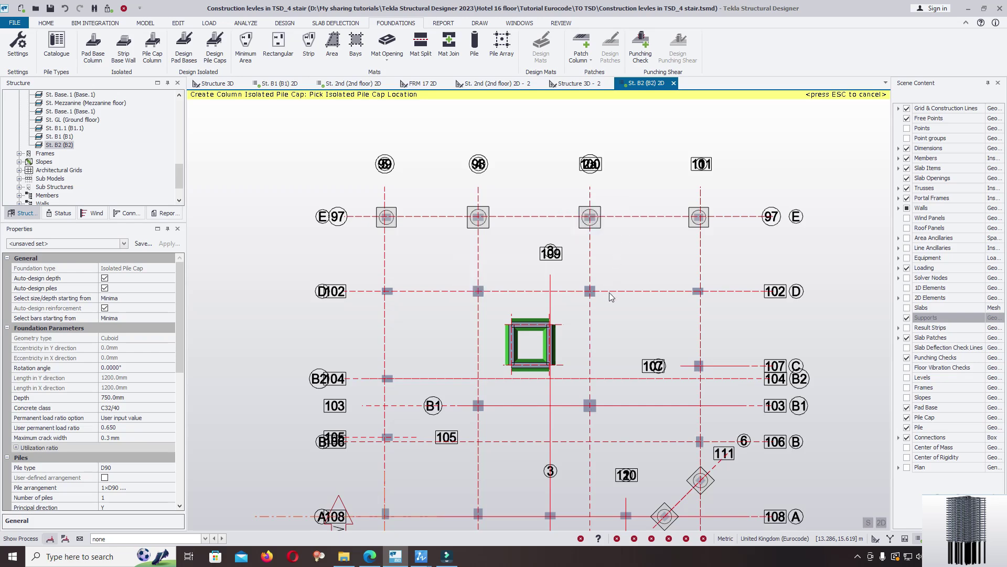
key(alt+Tab)
scroll(593, 341, up, 5)
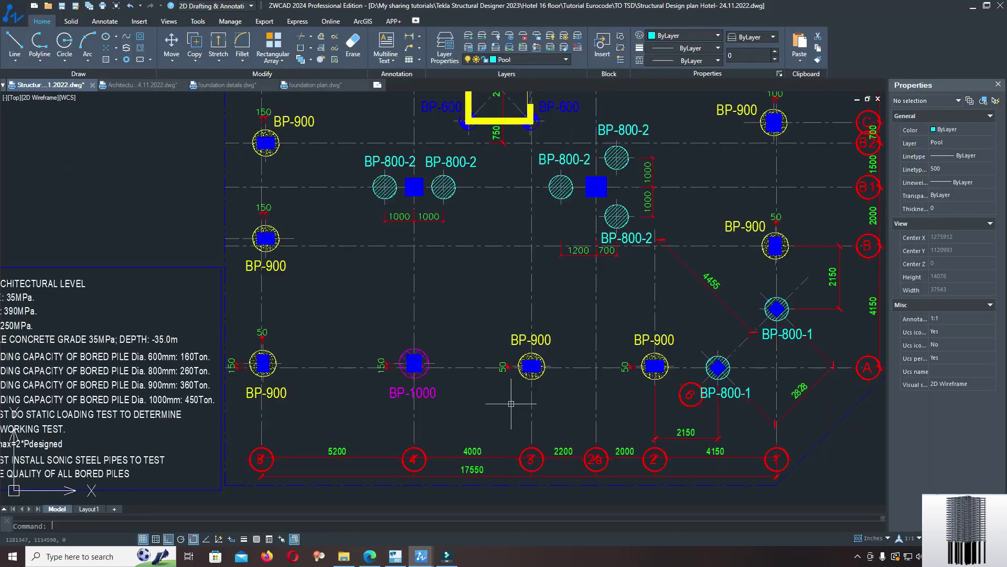
mouse_move(404, 563)
click(391, 504)
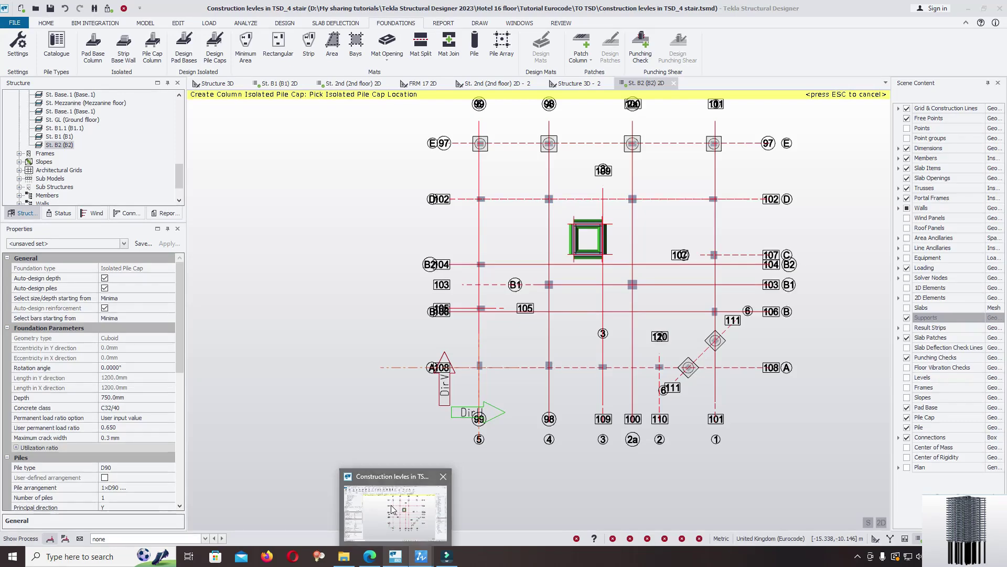
- Place pile caps at grids 3/A, 5/B and 1/B
scroll(574, 383, up, 2)
click(603, 367)
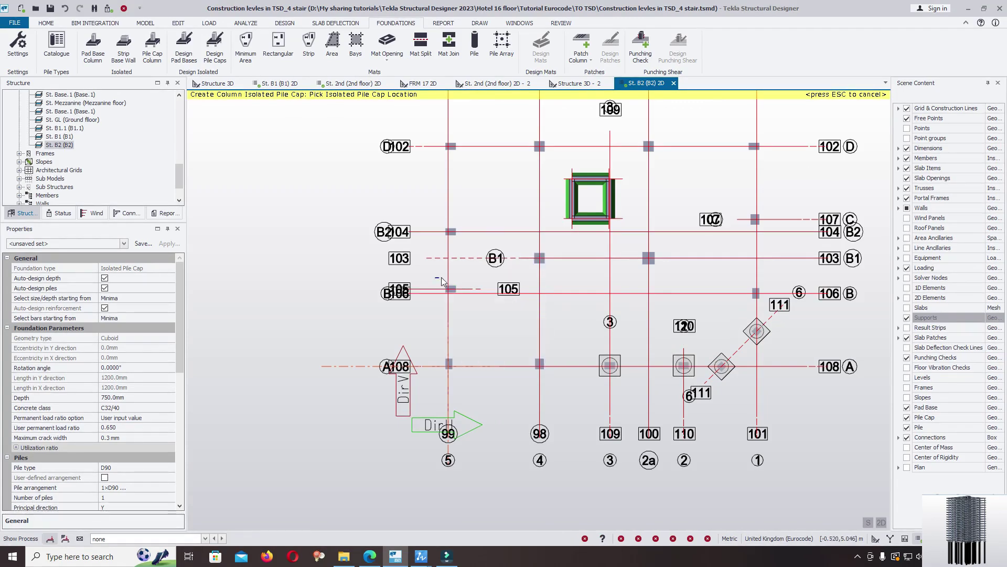
click(465, 298)
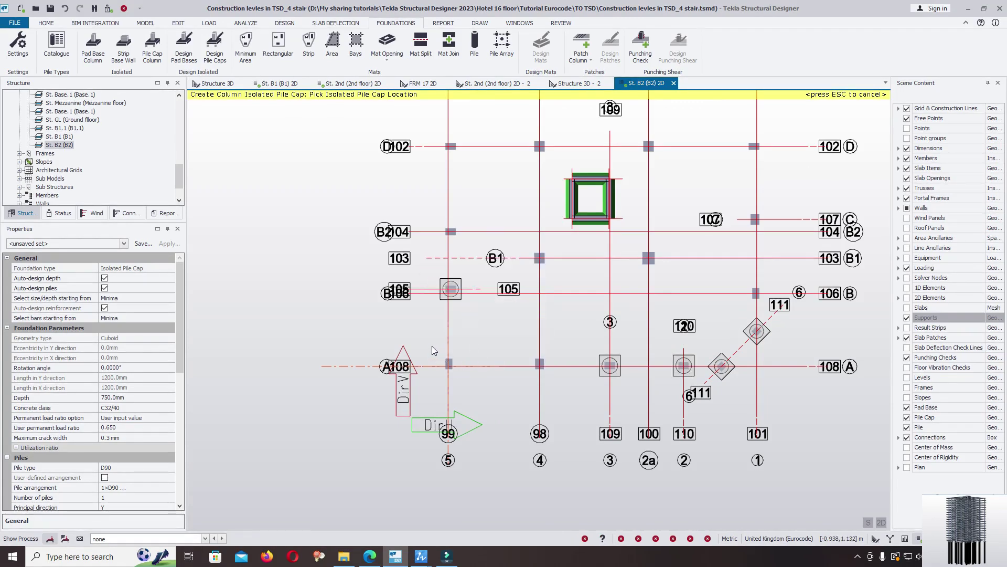
mouse_move(420, 556)
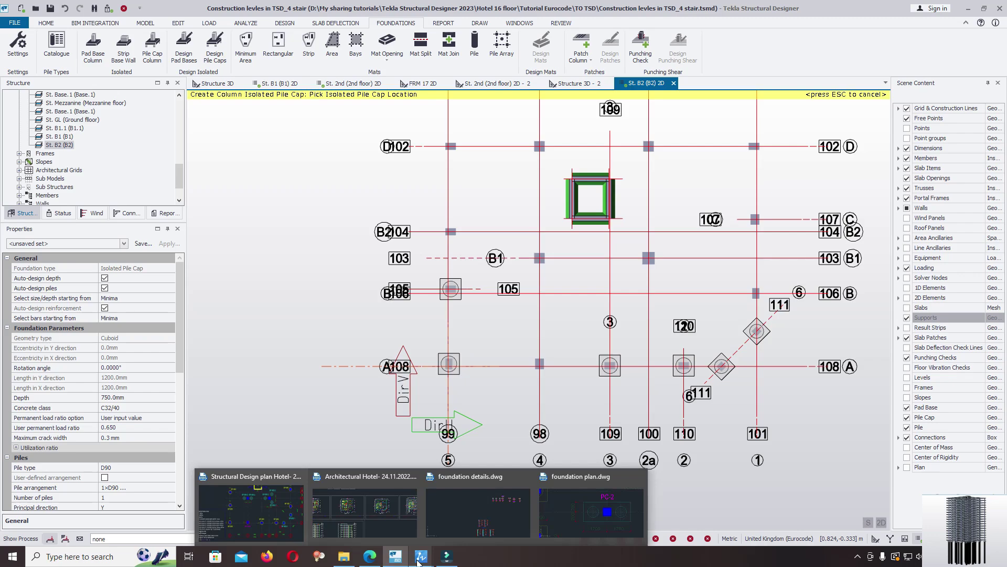
mouse_move(276, 528)
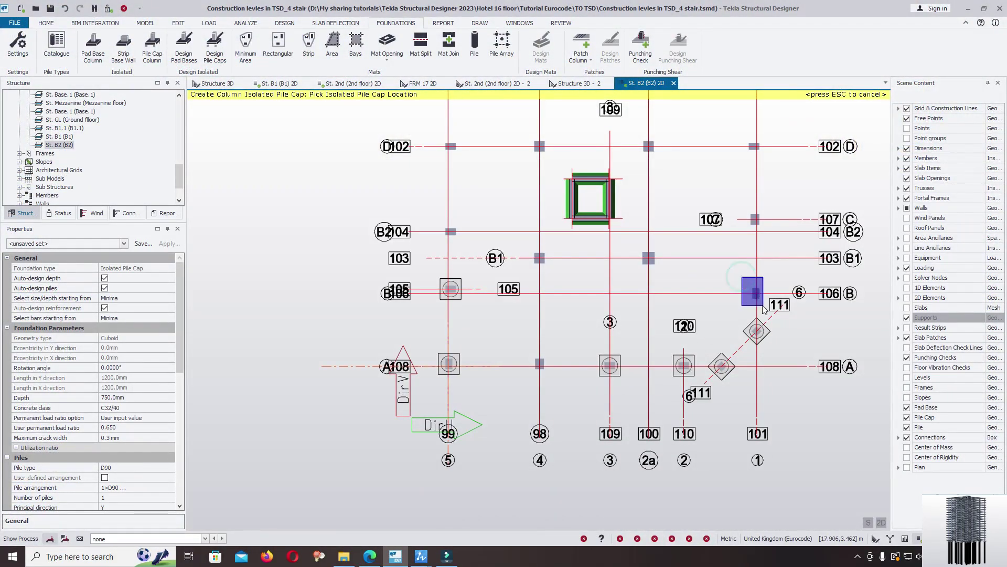
click(754, 290)
- Place pile caps on grid 1 columns D and C and grid 5 columns D to B2
key(alt+Tab)
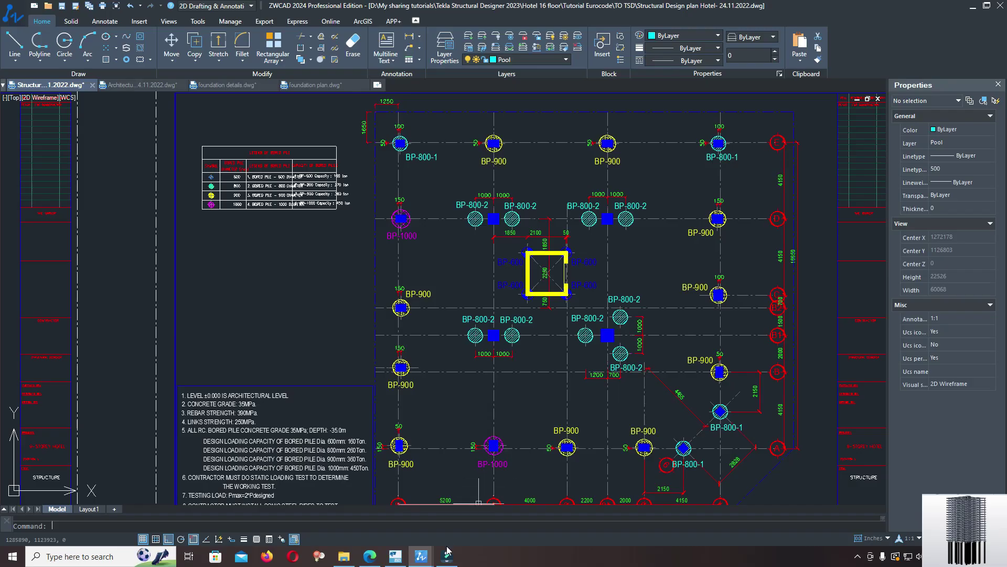
click(395, 555)
middle_drag(781, 219, 760, 287)
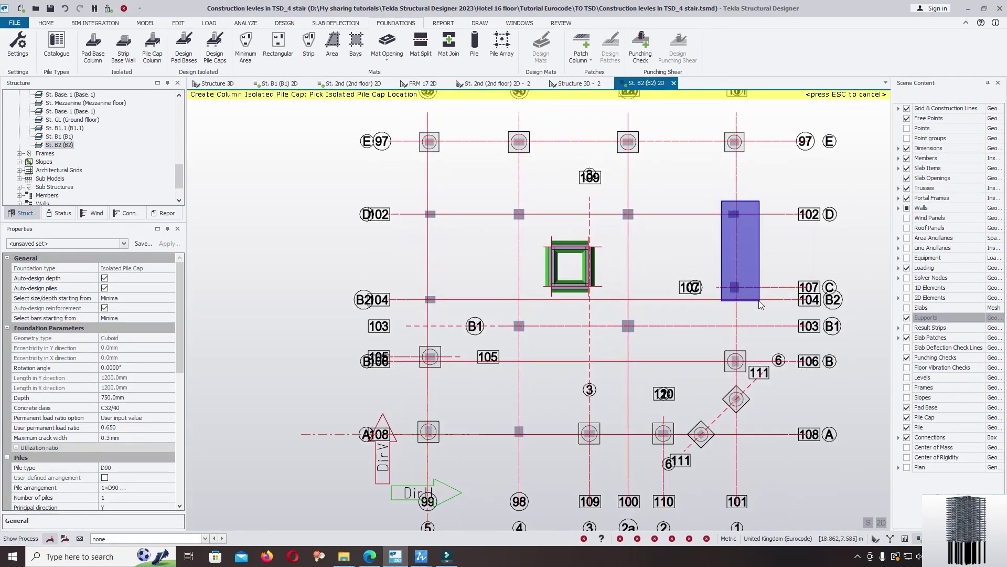
drag(761, 304, 760, 304)
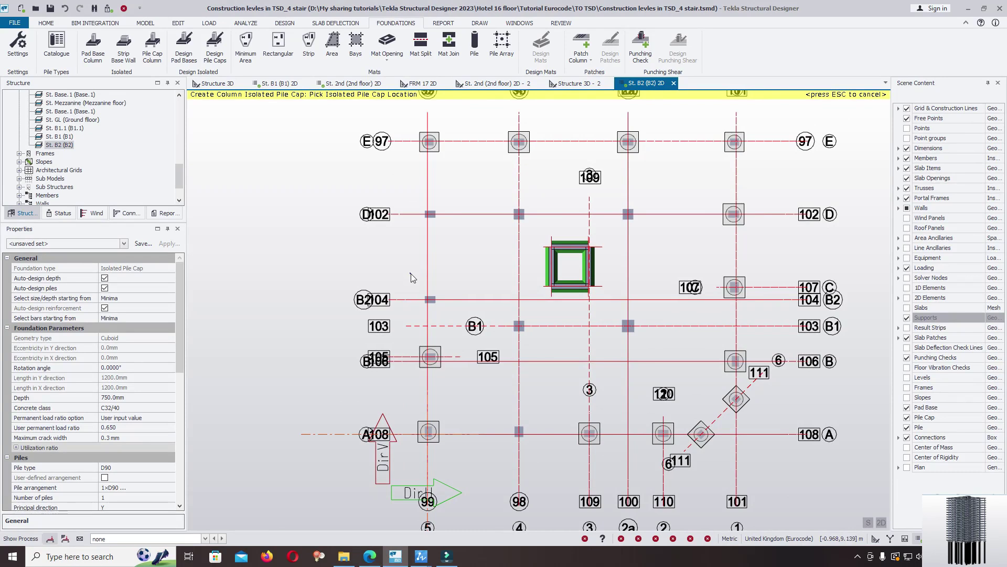
drag(414, 201, 452, 314)
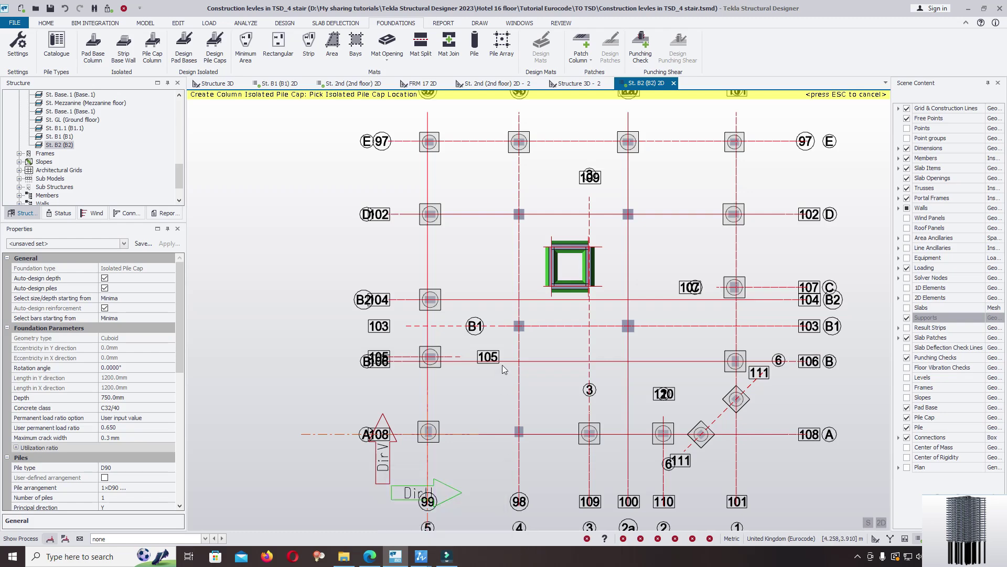
key(Escape)
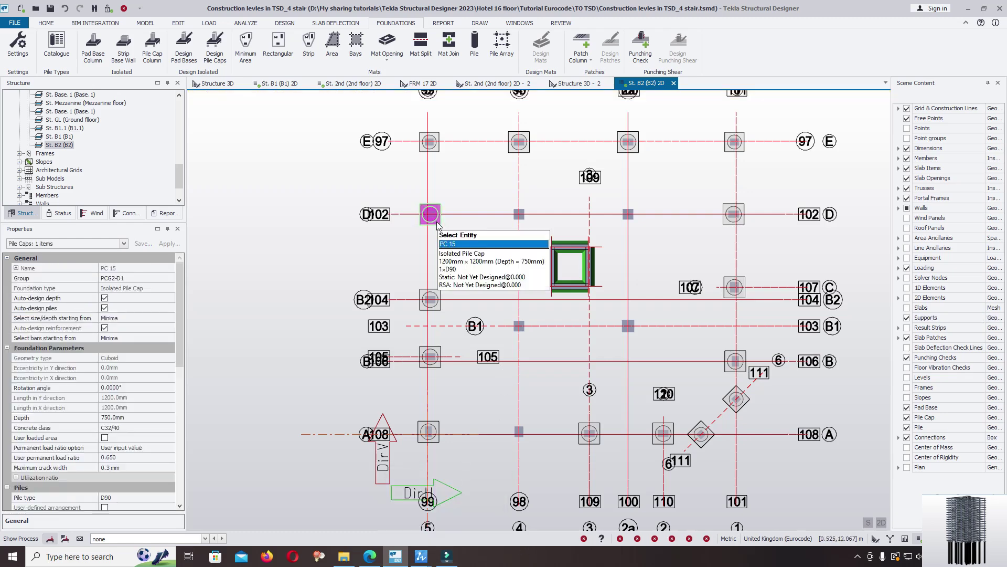
- Change the pile cap at grid D/5 to a single D100 pile
click(435, 220)
scroll(178, 336, down, 4)
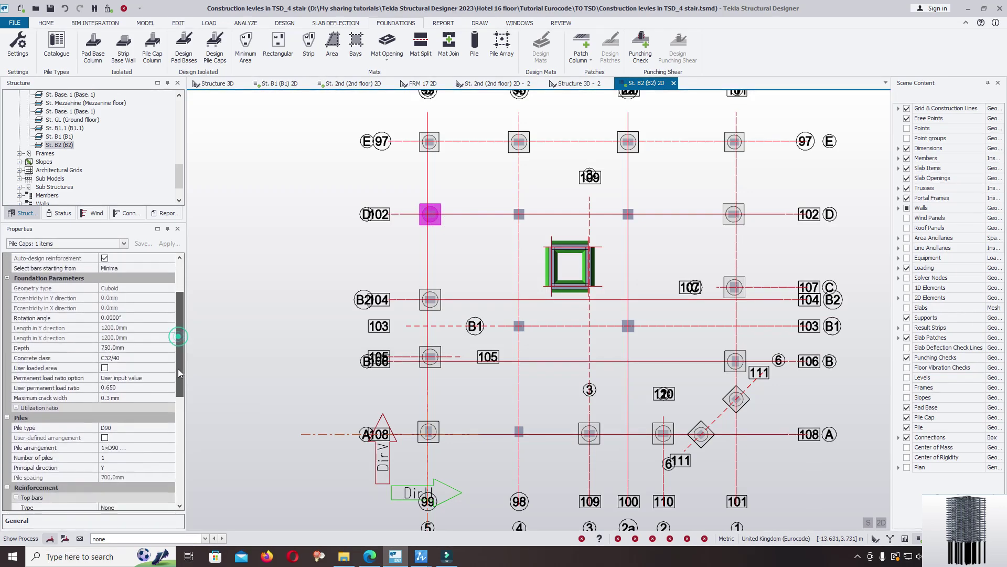
scroll(169, 391, down, 2)
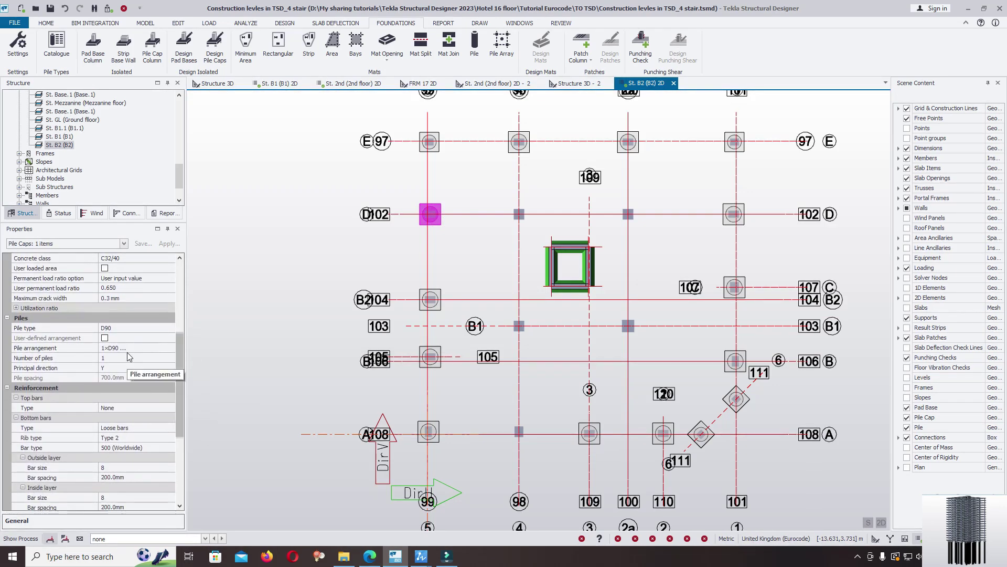
click(152, 348)
click(169, 347)
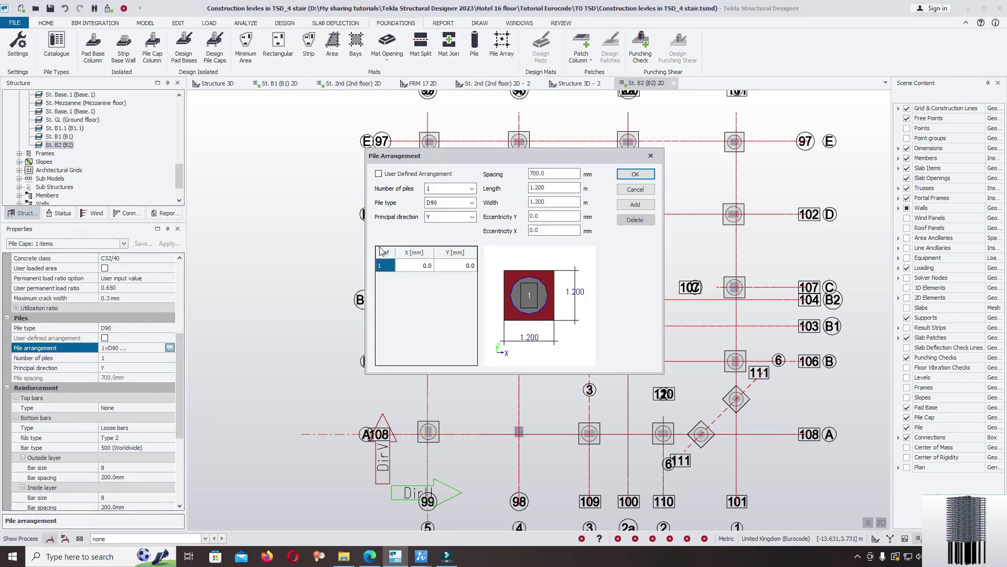
click(472, 203)
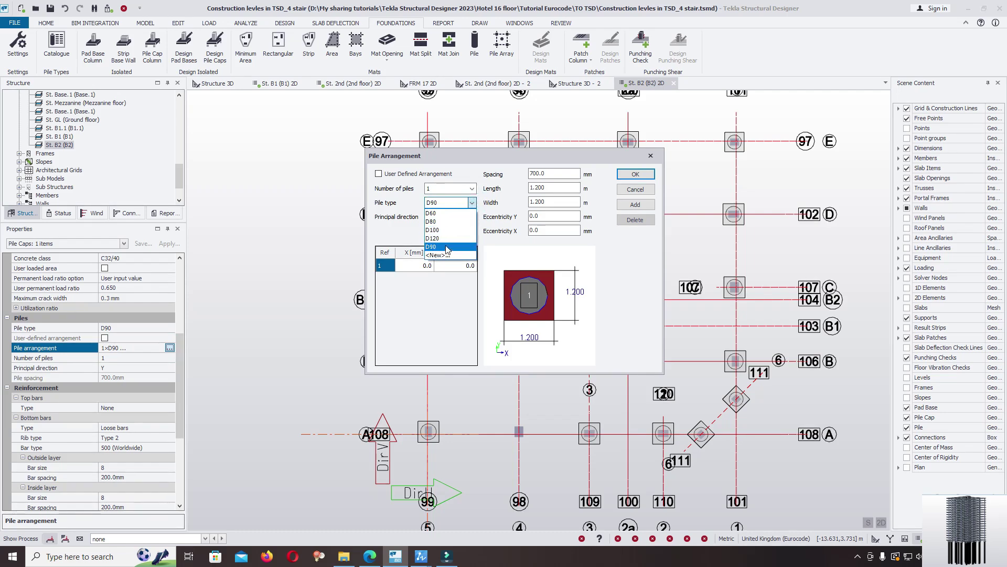
click(454, 231)
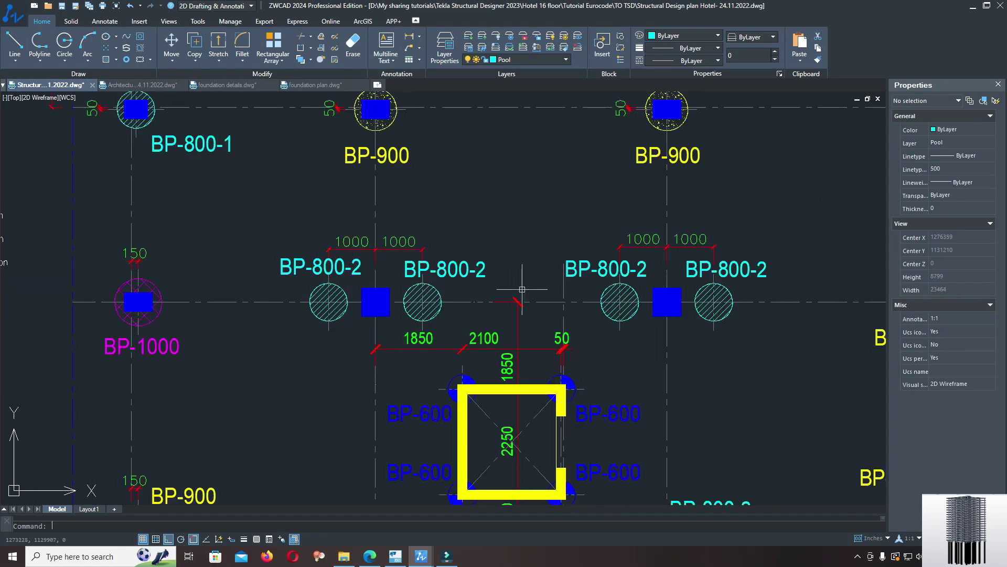
scroll(522, 290, down, 3)
click(405, 519)
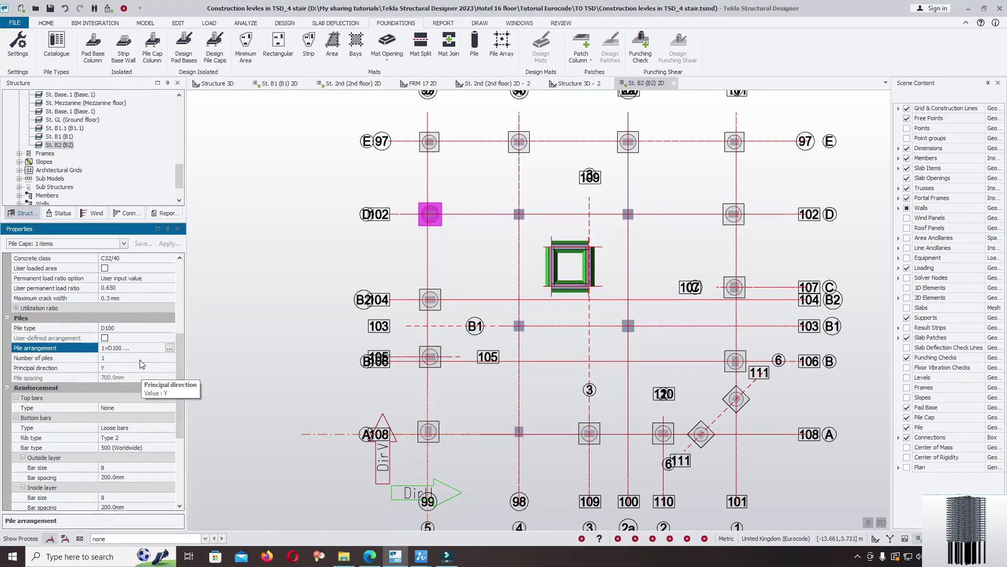
click(499, 247)
scroll(501, 210, up, 2)
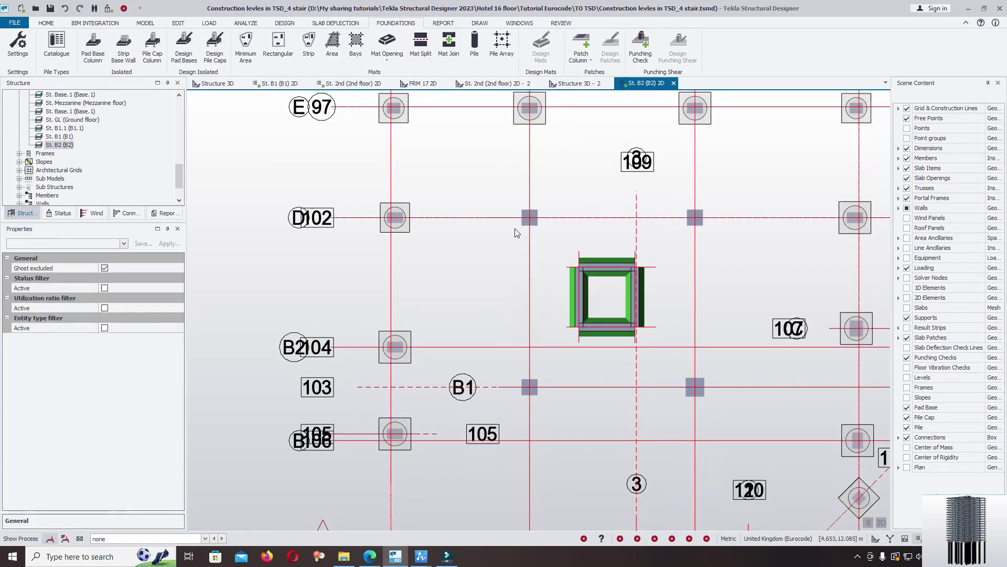
- Restart Pile Cap Column placement, leaving the pile type at D60
click(151, 47)
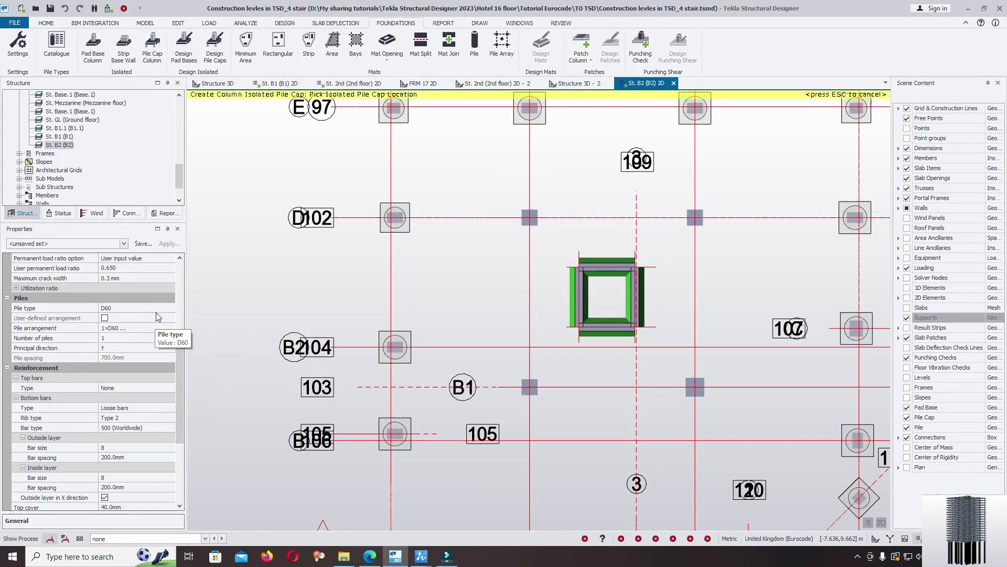
click(158, 308)
click(170, 308)
click(157, 344)
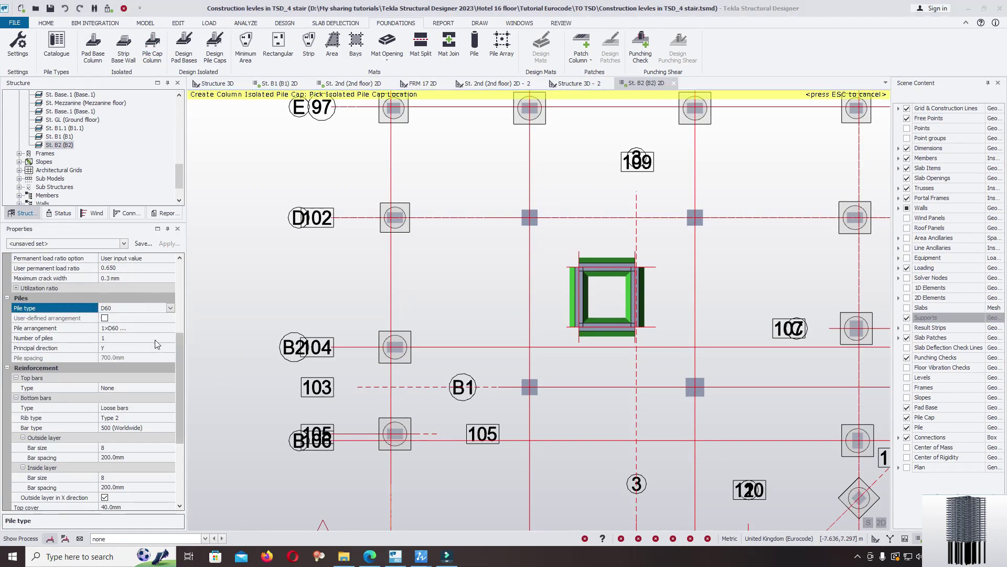
- Set the new-cap pile arrangement to two piles of type D80
click(147, 328)
click(167, 327)
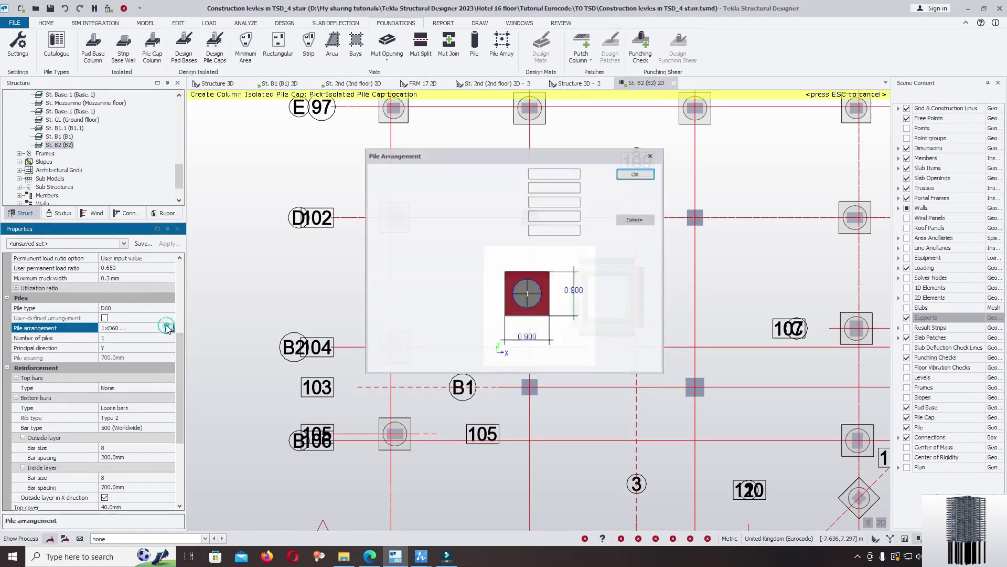
click(472, 204)
click(470, 237)
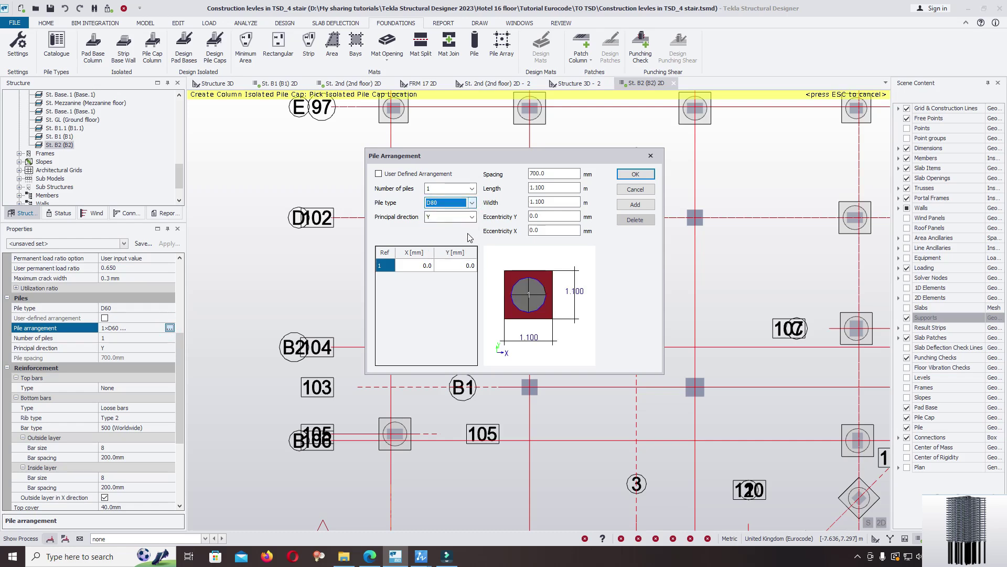
click(472, 188)
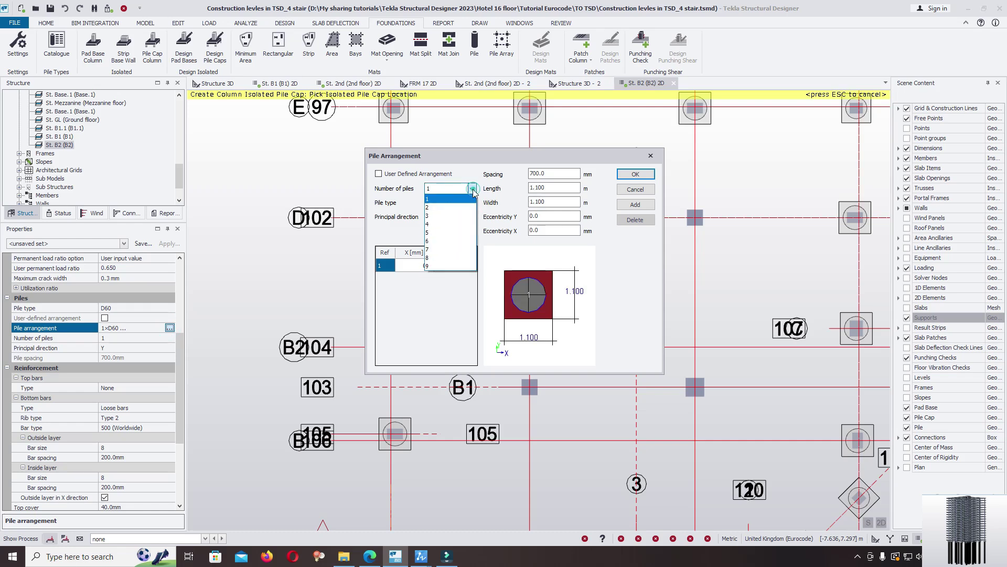
click(441, 207)
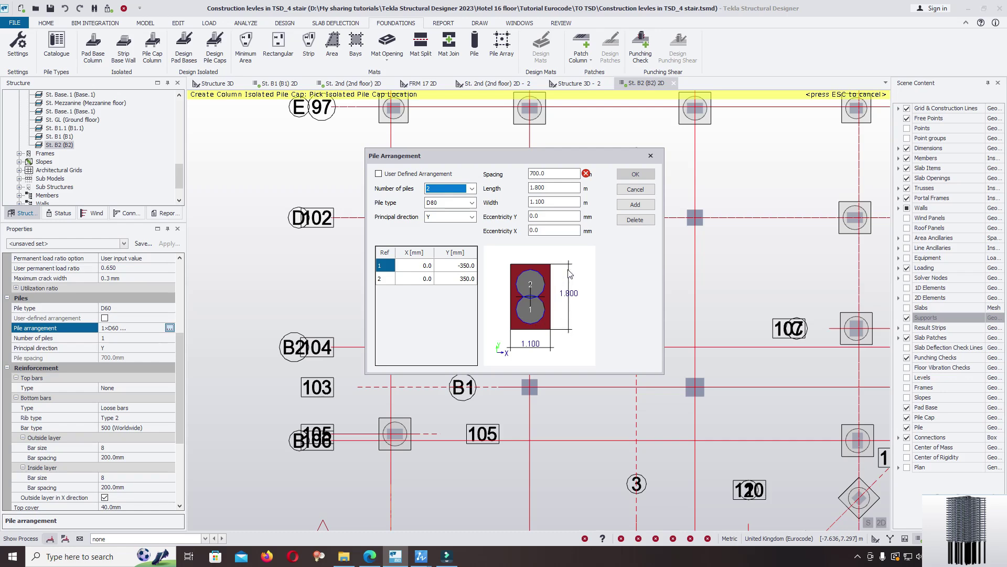
- Open Calculator and compute 0.8 × 2.5 = 2
key(super)
text(calculator)
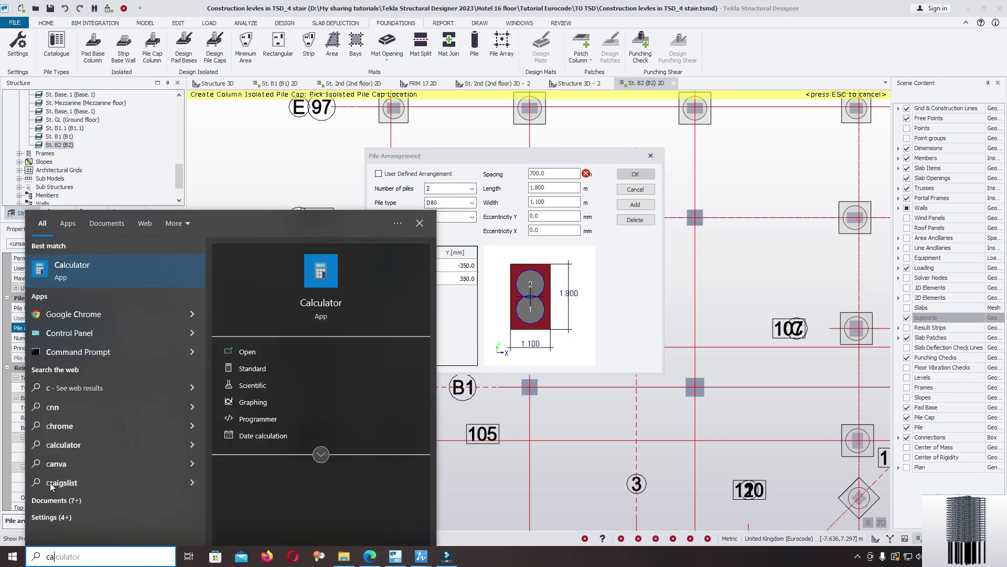
key(Return)
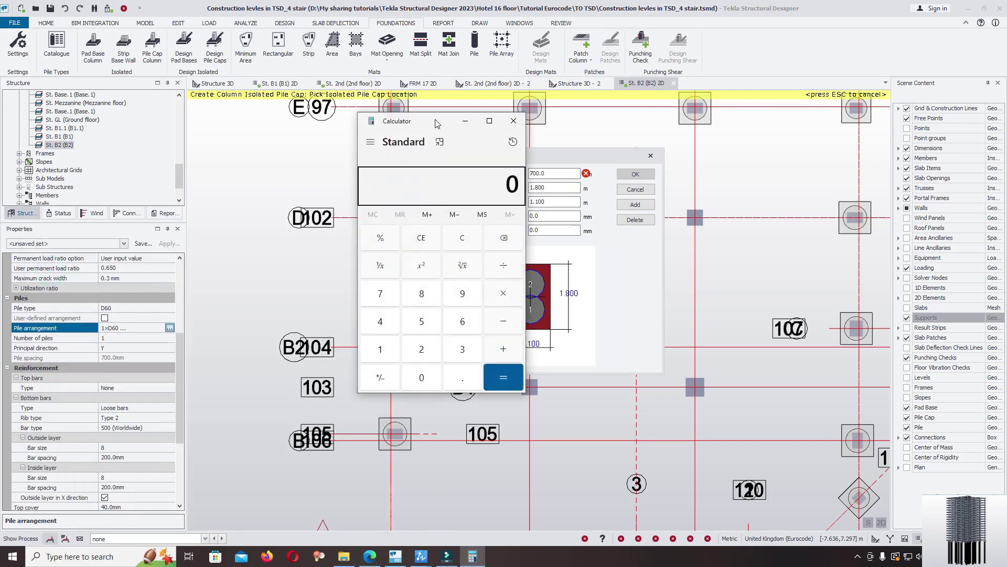
drag(435, 125, 725, 145)
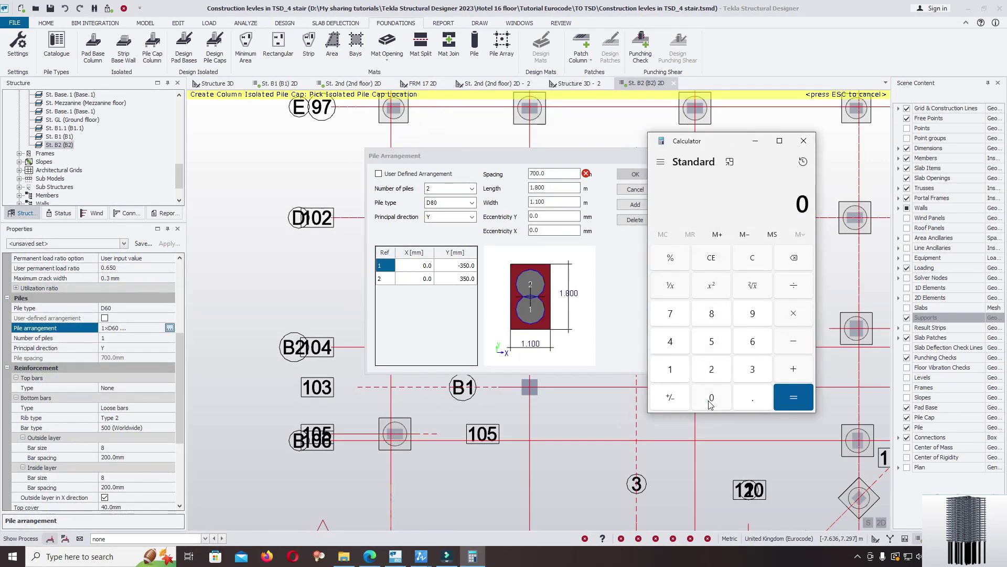
click(753, 397)
click(712, 313)
click(792, 314)
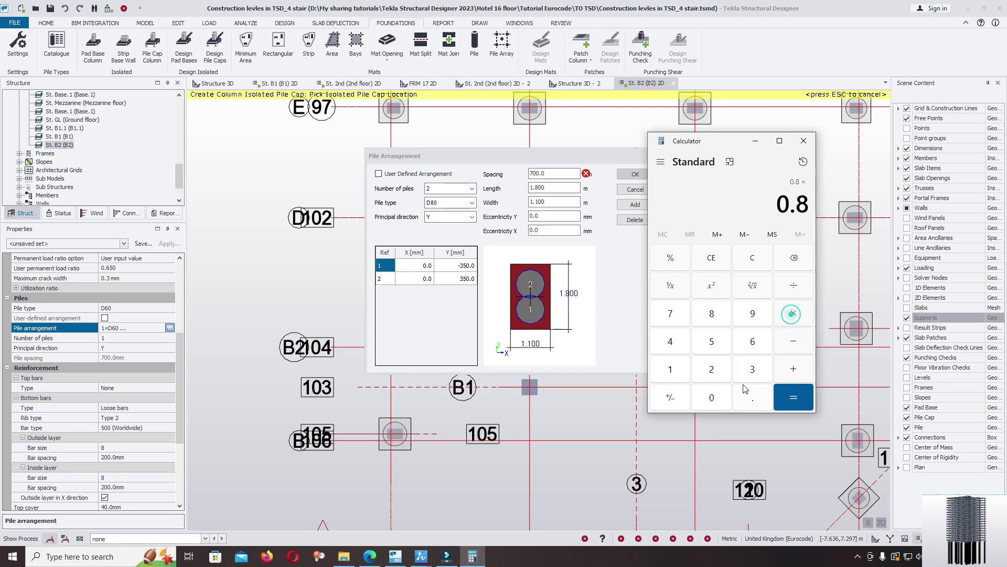
click(711, 370)
click(753, 397)
click(711, 342)
click(793, 397)
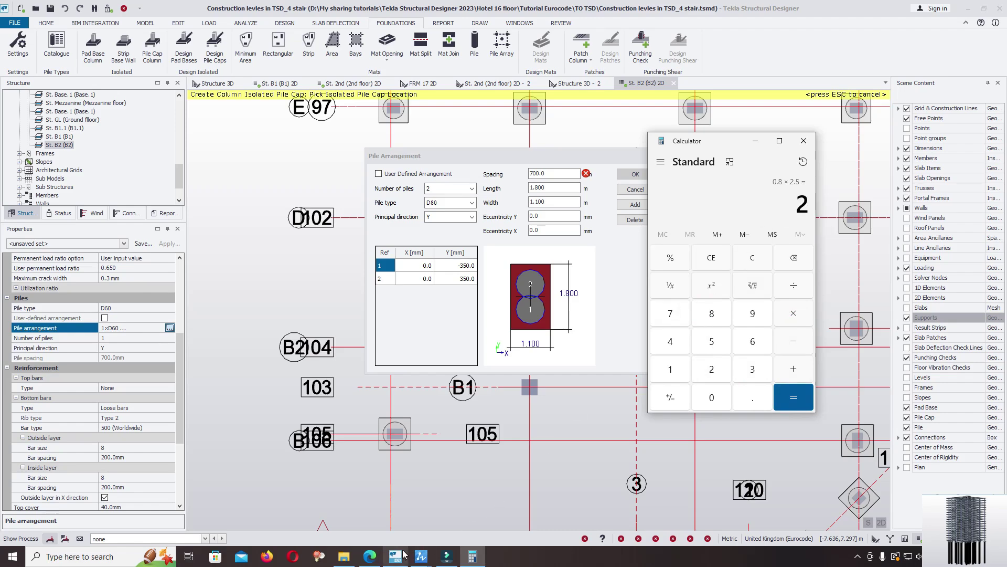
- Check the pile plan in ZWCAD, then return to Tekla's Pile Arrangement dialog
mouse_move(421, 556)
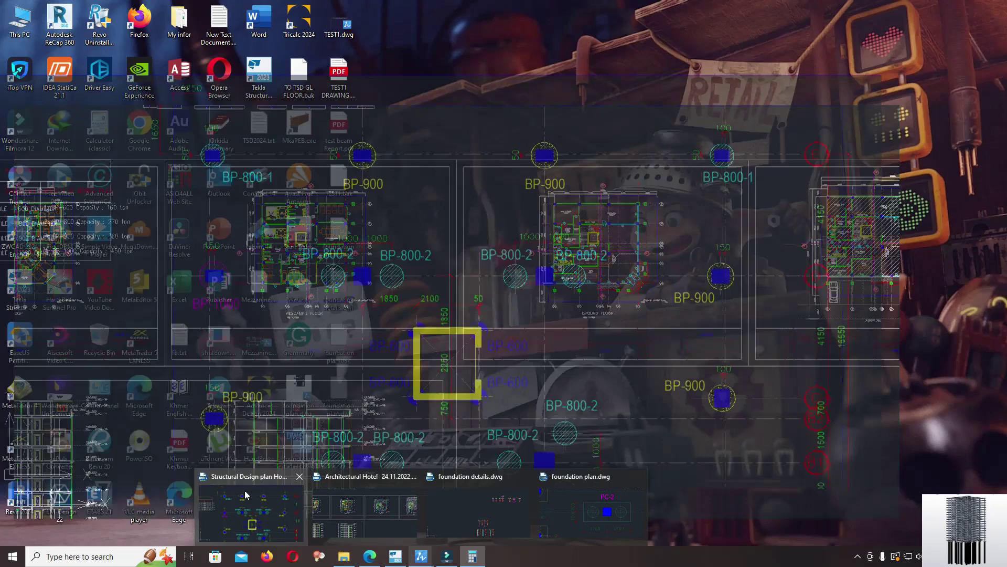
click(250, 512)
scroll(342, 264, up, 3)
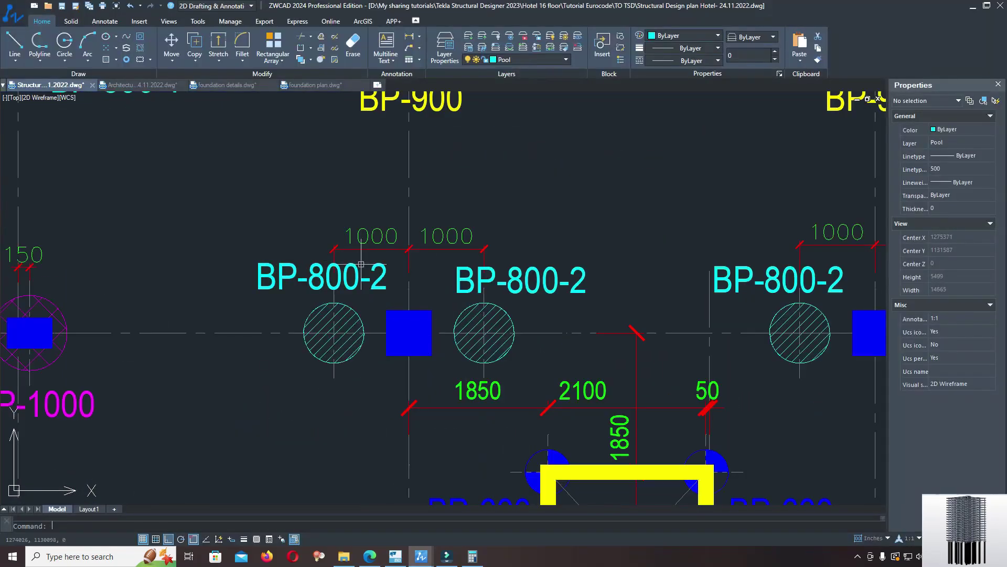
mouse_move(443, 560)
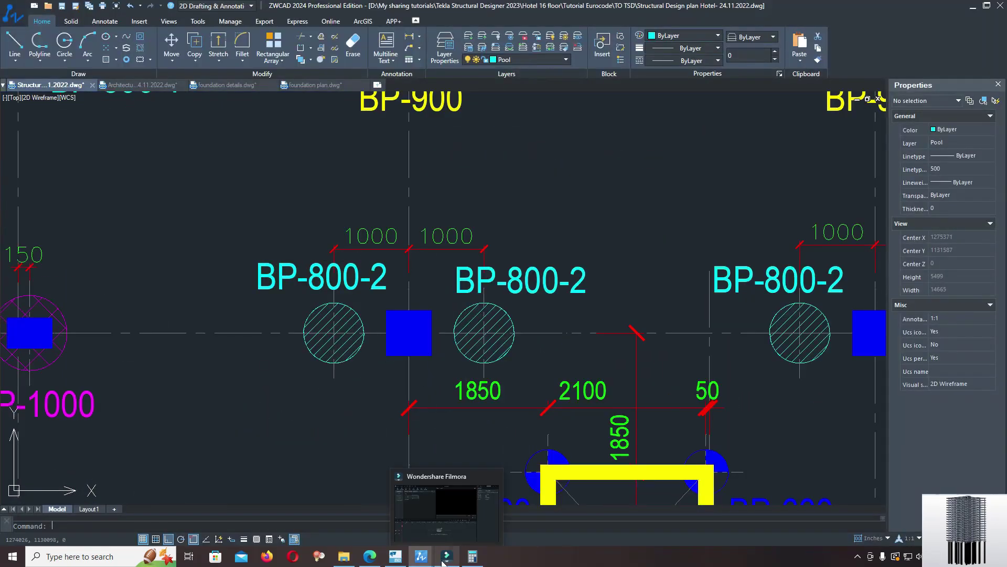
click(396, 557)
- Set pile spacing to 2000 mm along principal direction X and accept the arrangement
click(563, 174)
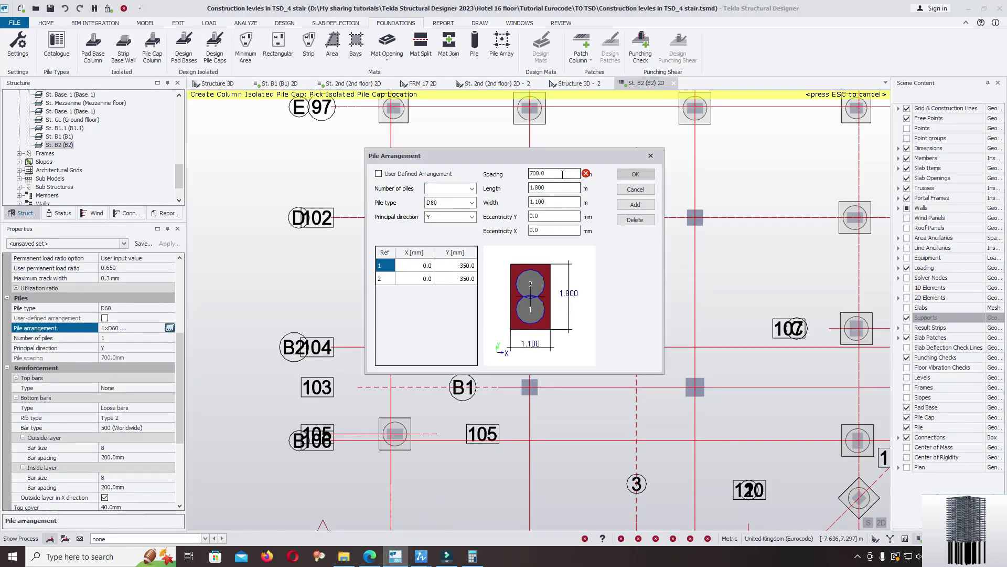
text(2000)
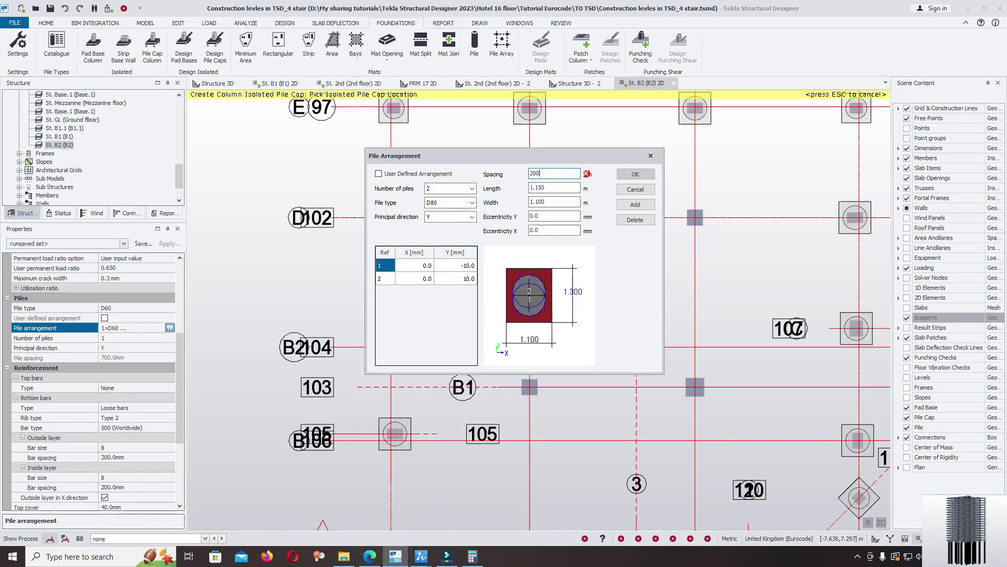
click(557, 187)
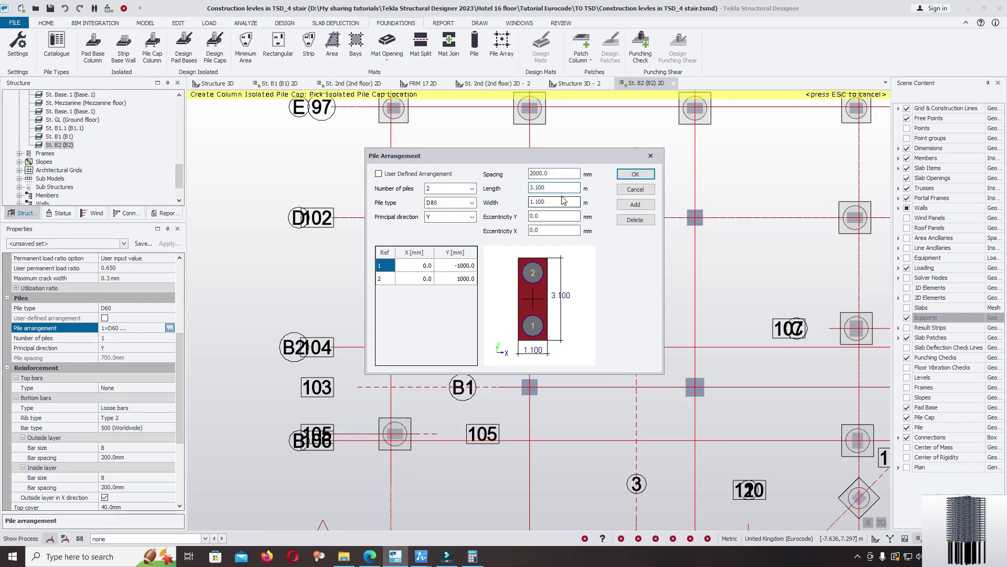
click(574, 215)
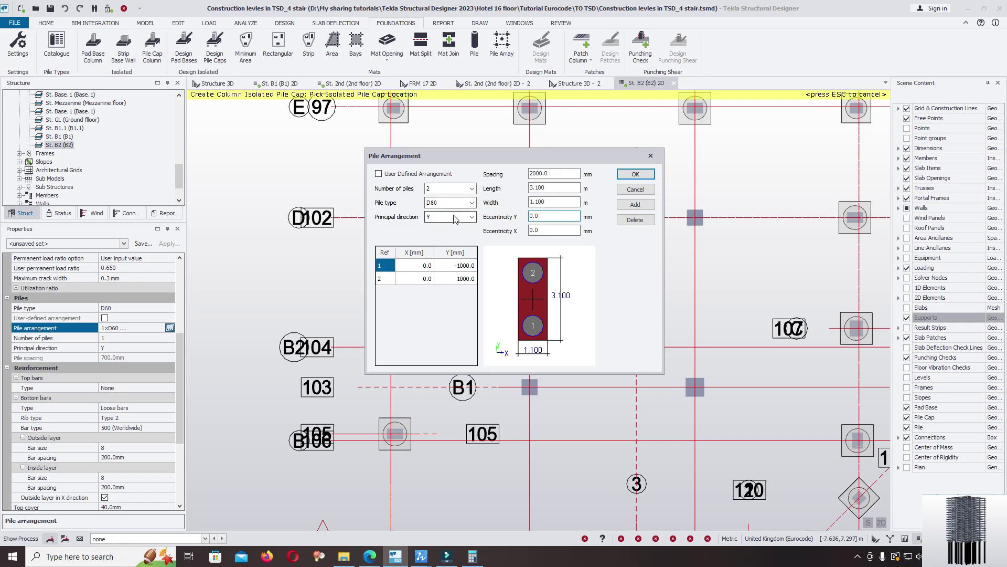
click(456, 218)
click(438, 236)
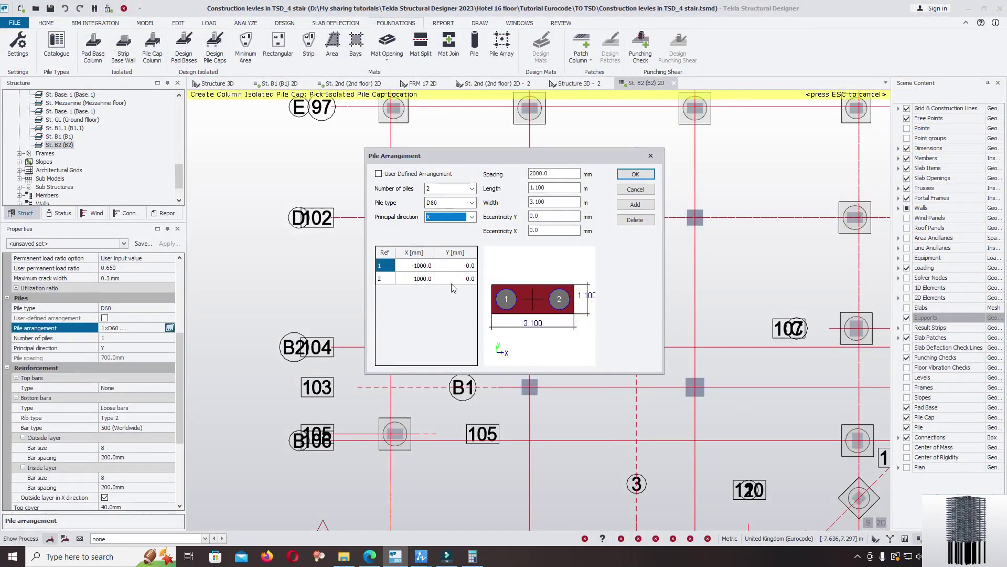
click(635, 174)
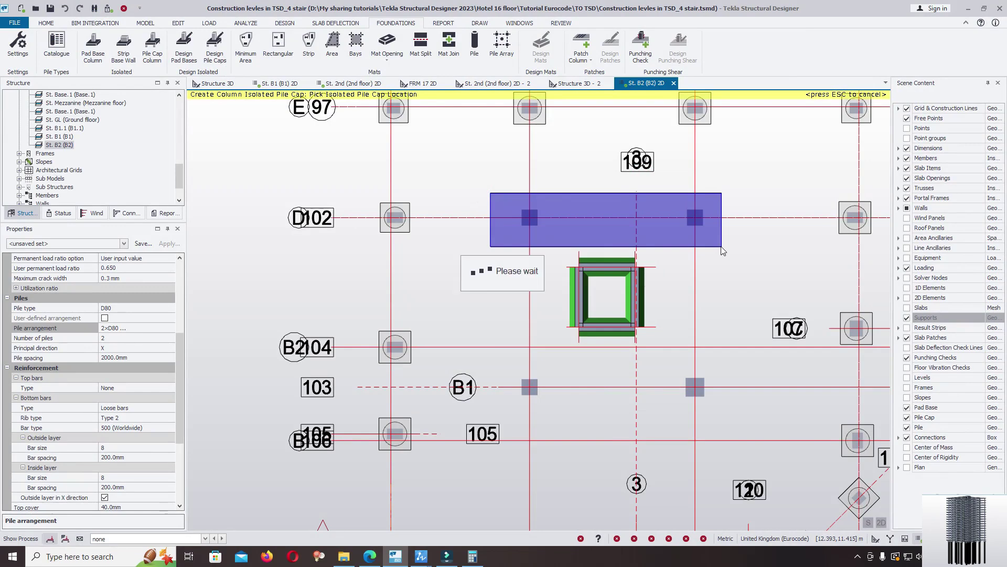
- Review the core and nearby bored piles on the ZWCAD plan
middle_drag(720, 255, 696, 151)
mouse_move(433, 559)
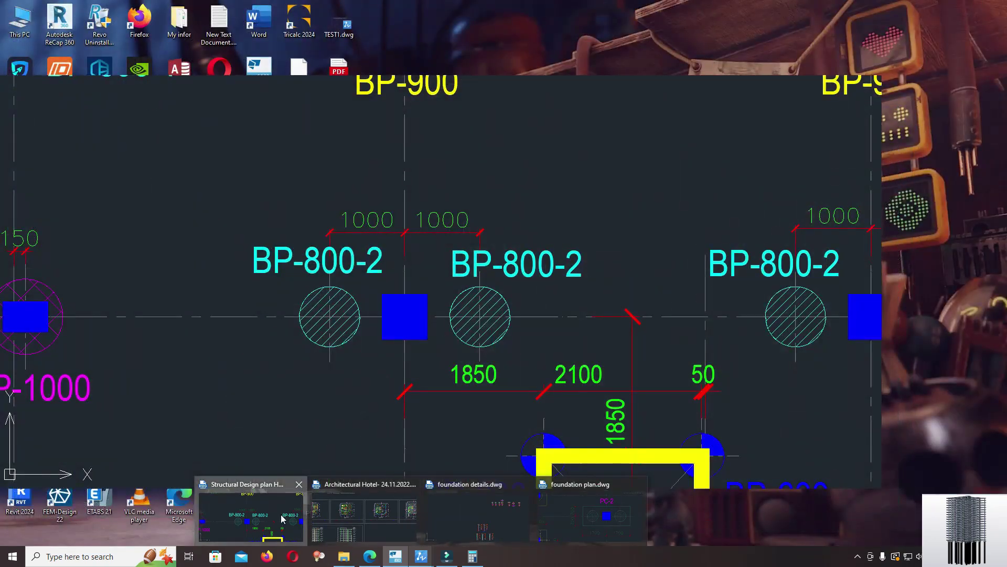
click(250, 514)
middle_drag(612, 372, 590, 150)
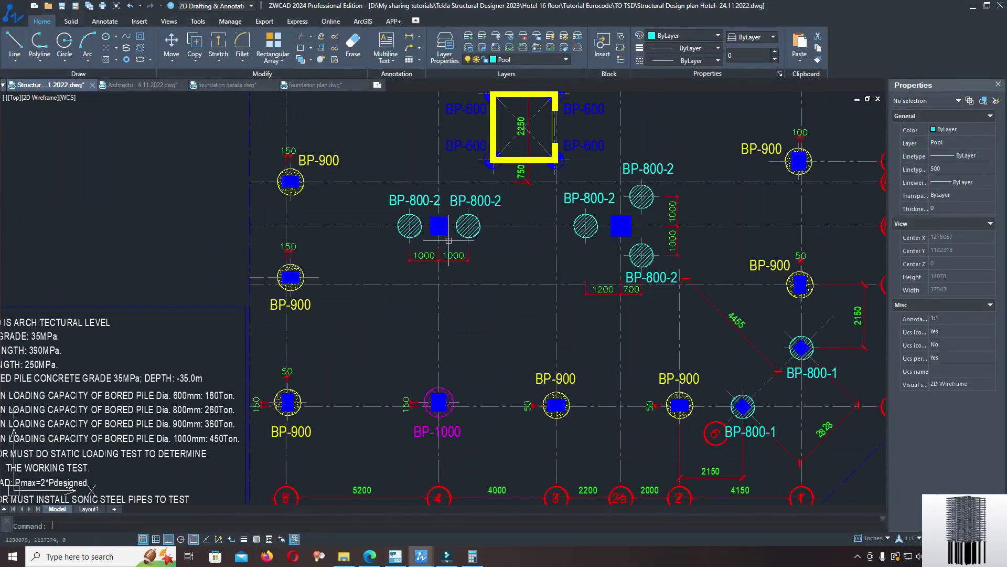
mouse_move(397, 561)
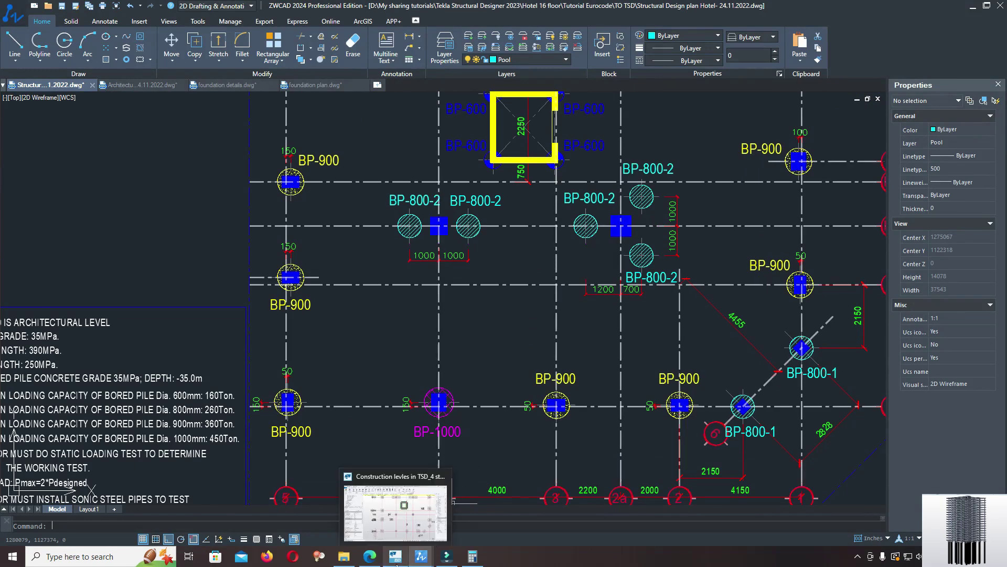
- Place pile caps on both B1-row columns
click(402, 513)
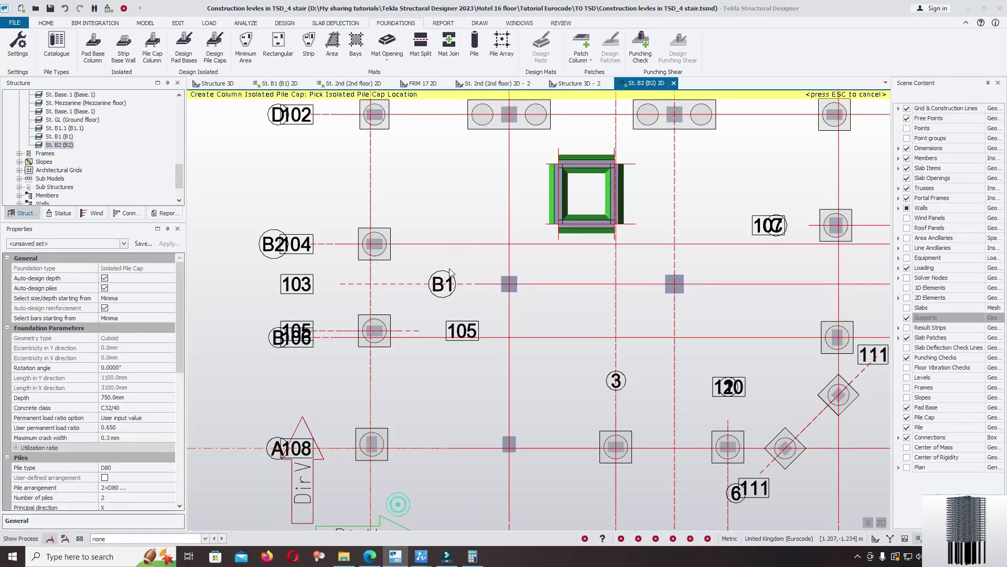
drag(543, 288, 707, 315)
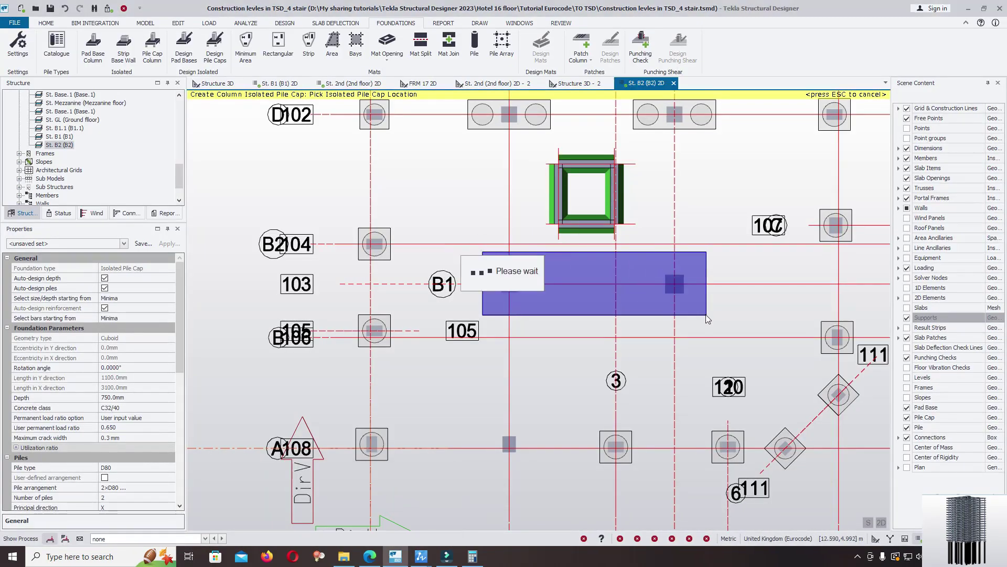
key(Escape)
- Change the right-hand B1 pile cap to three piles
click(682, 289)
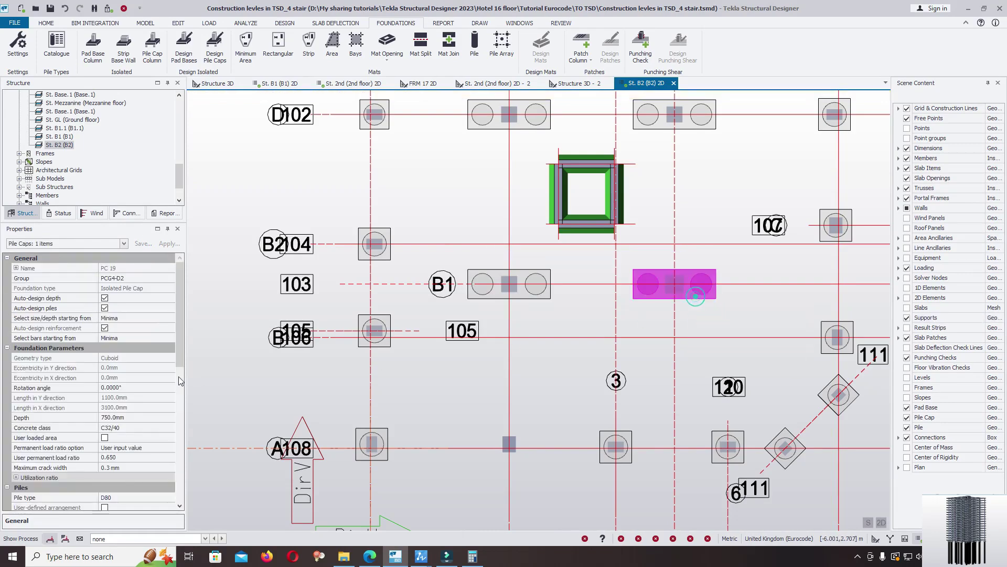
scroll(152, 367, down, 4)
click(152, 357)
click(153, 367)
click(171, 368)
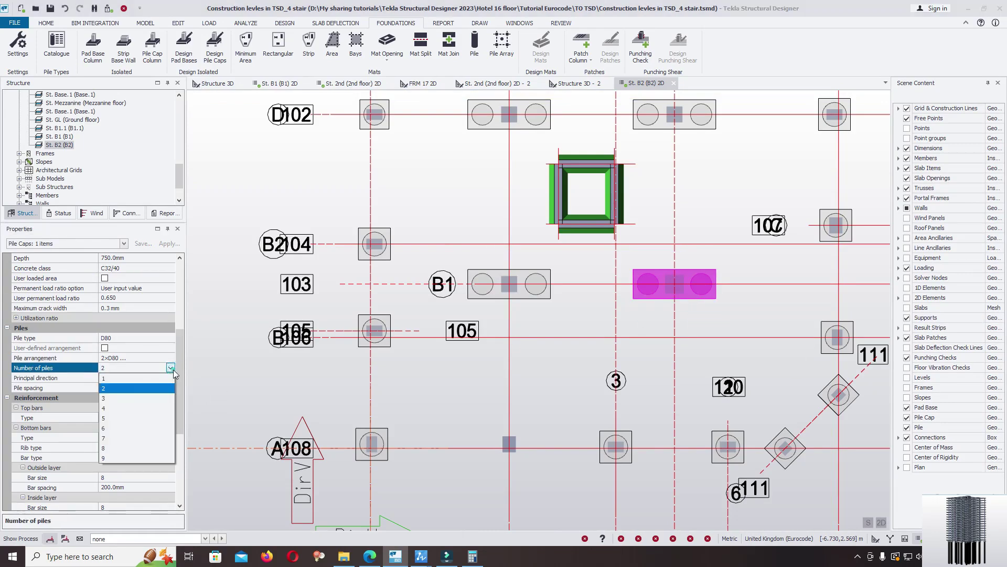
click(135, 398)
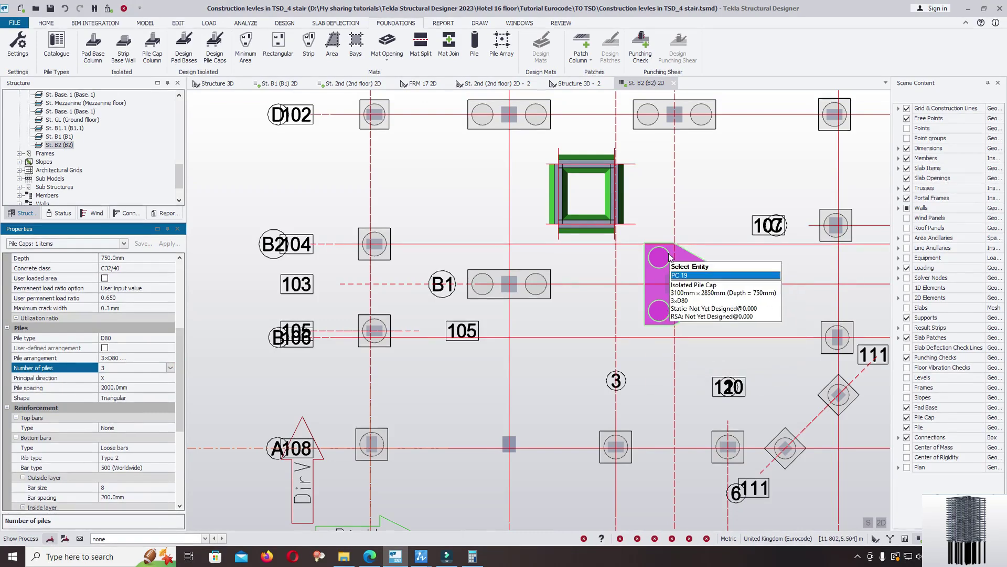
scroll(668, 253, up, 2)
scroll(660, 294, down, 1)
scroll(619, 276, up, 3)
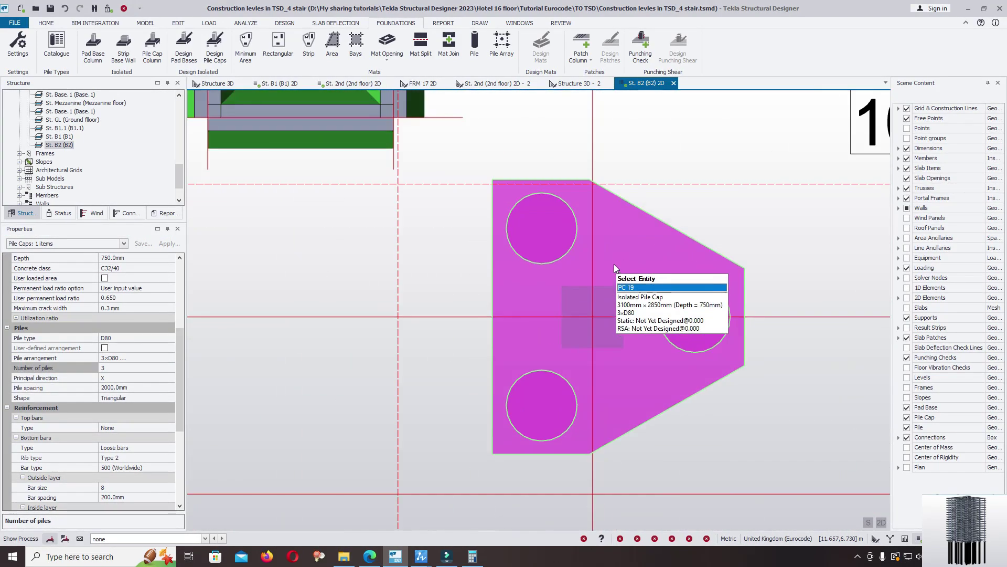
scroll(639, 229, down, 3)
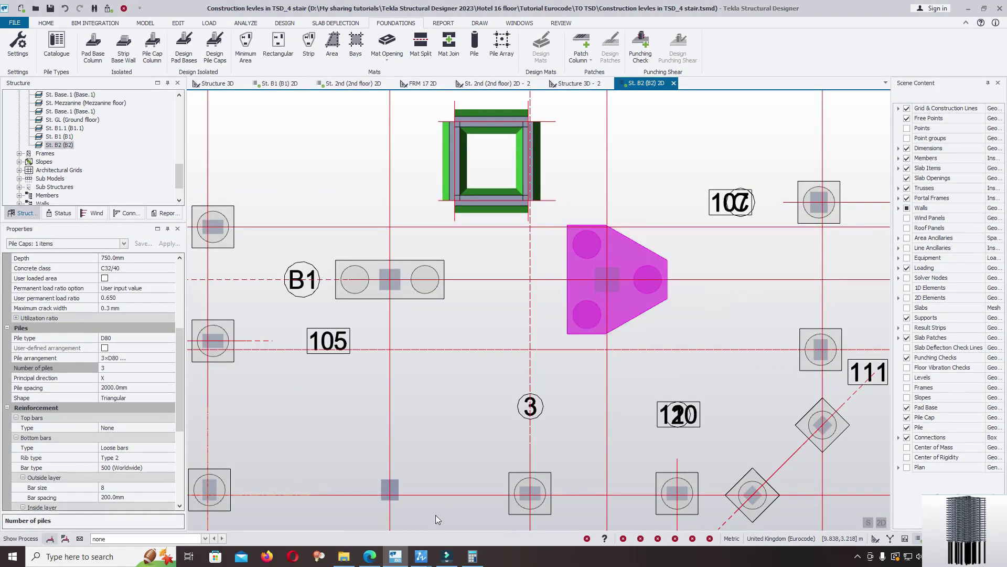
- Compare against the ZWCAD bored pile plan and return to Tekla
click(421, 556)
scroll(604, 286, up, 4)
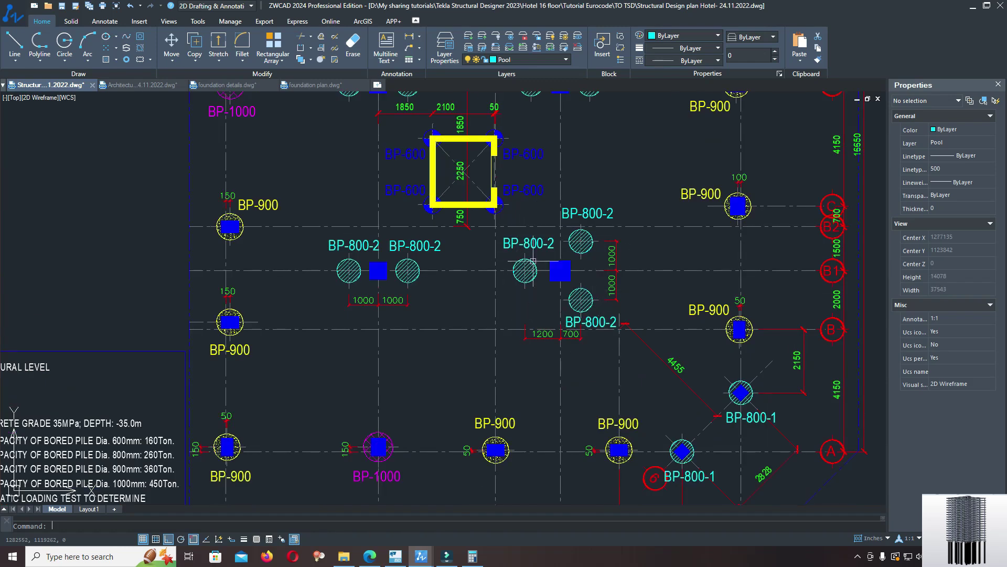
mouse_move(396, 556)
click(395, 512)
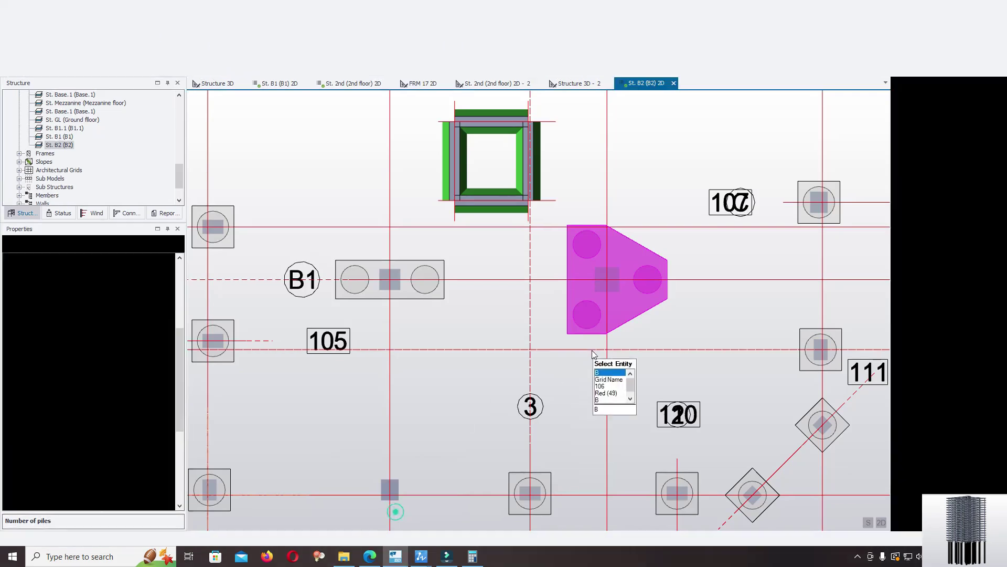
- Rotate the three-pile cap to a 180° rotation angle
scroll(185, 347, up, 3)
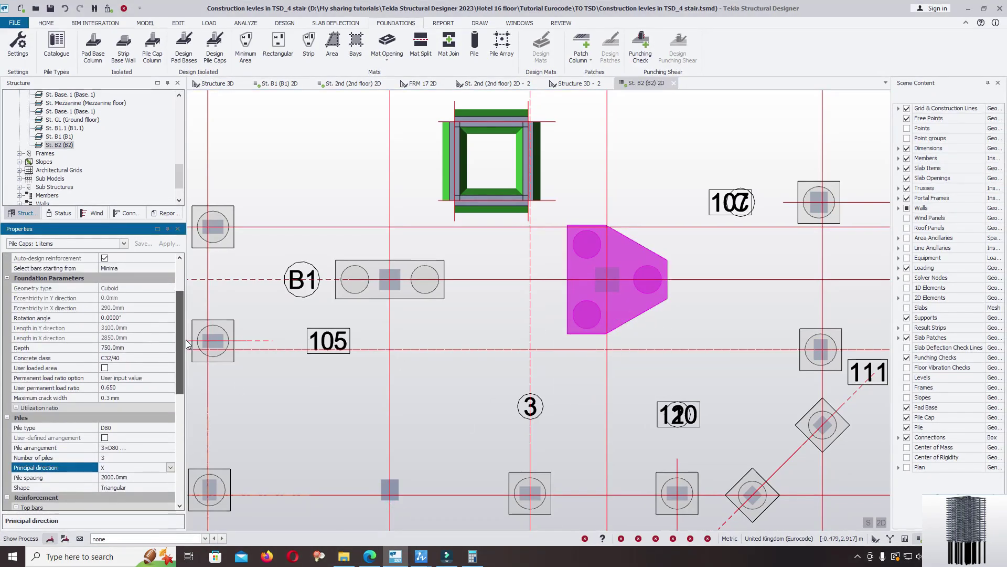
scroll(185, 332, up, 1)
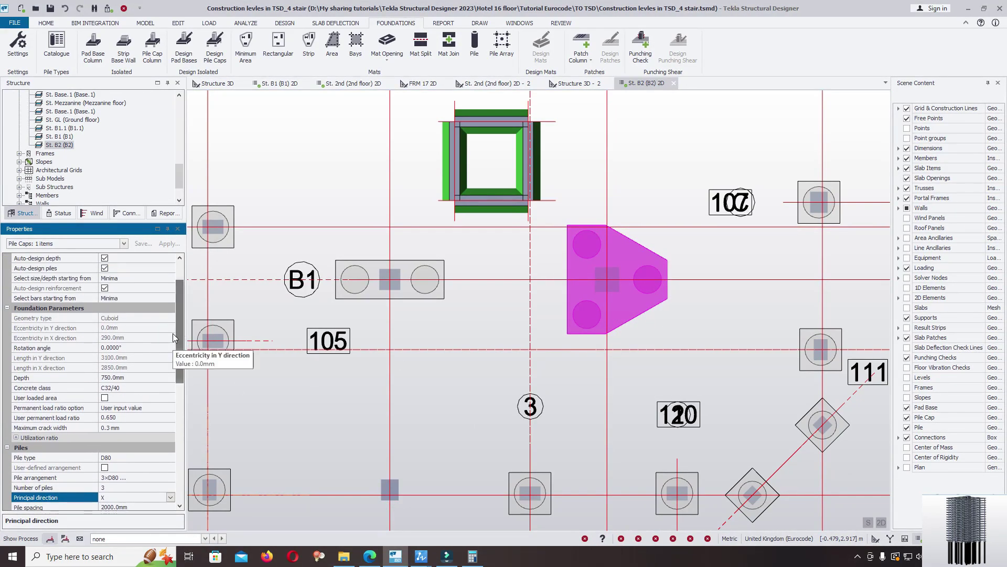
click(164, 349)
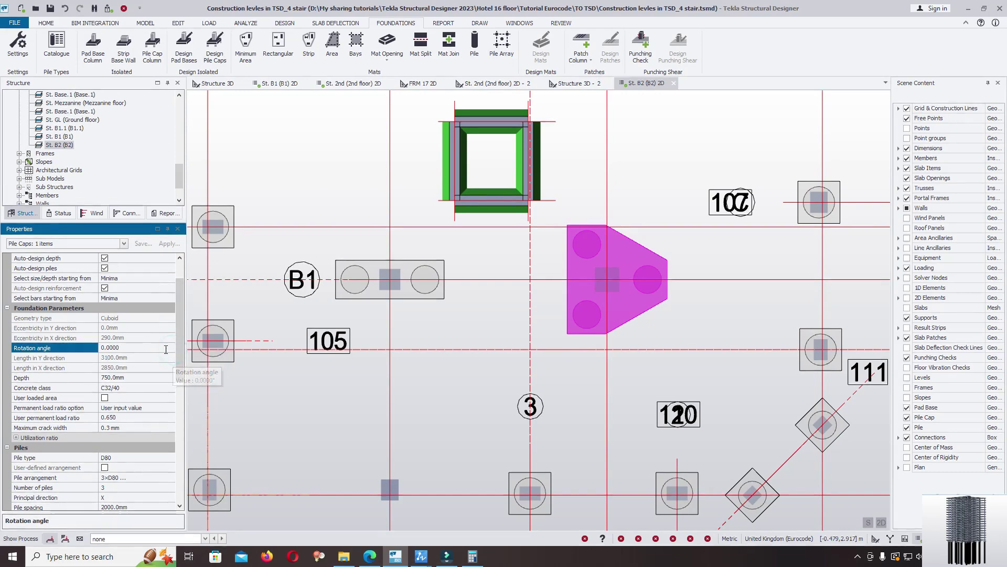
double_click(173, 347)
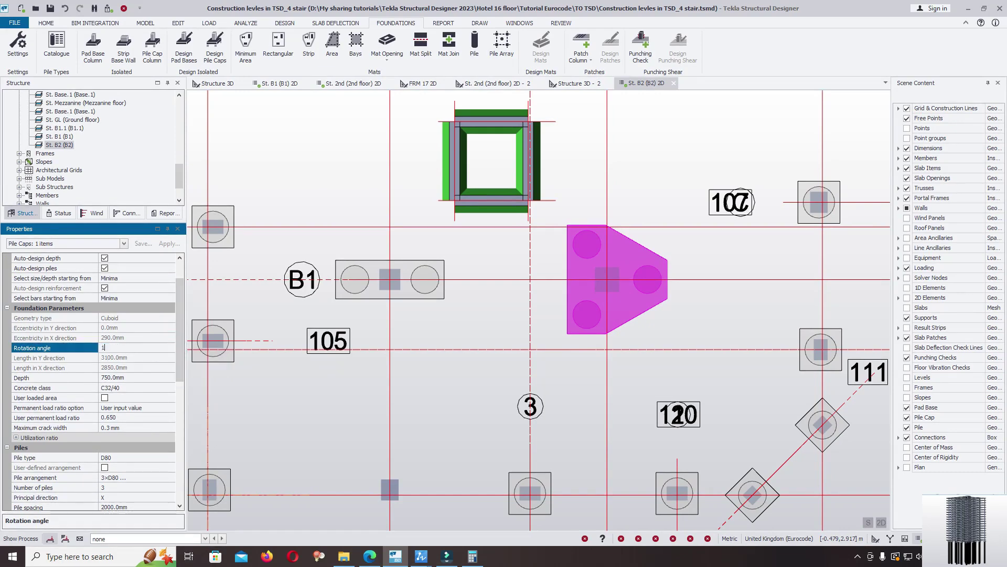
key(Return)
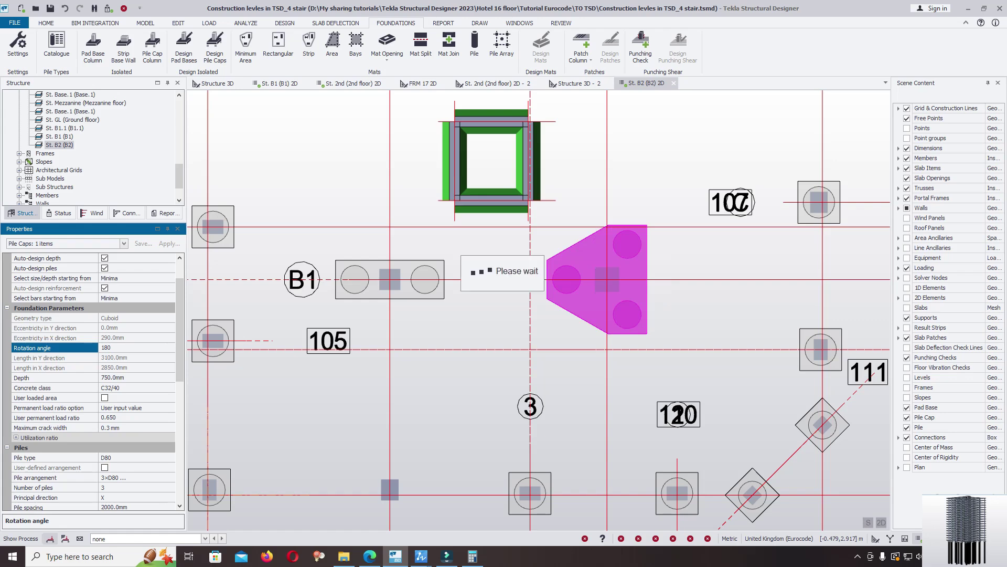
click(435, 354)
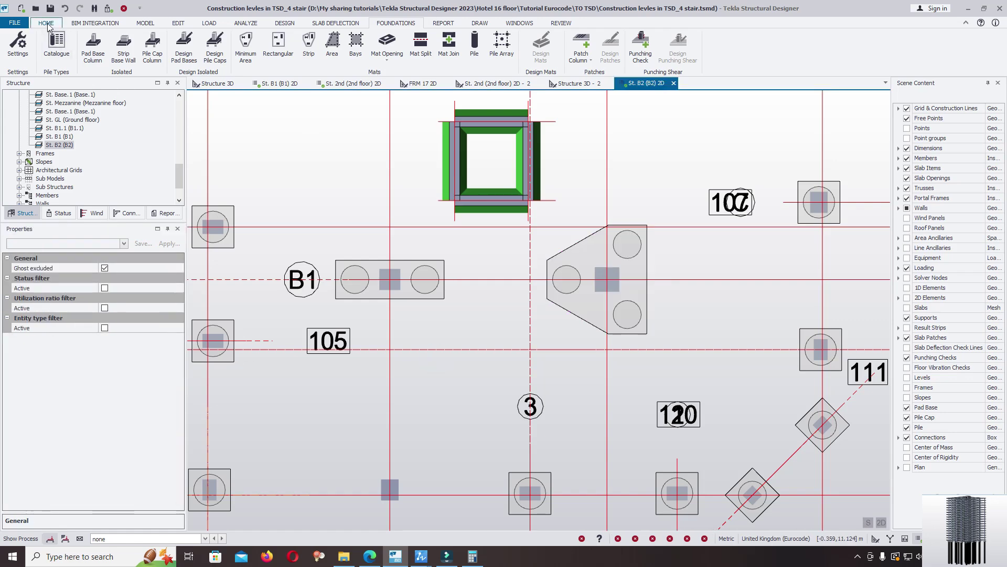
- Save the model and re-check the rotated cap's properties
click(24, 25)
click(41, 79)
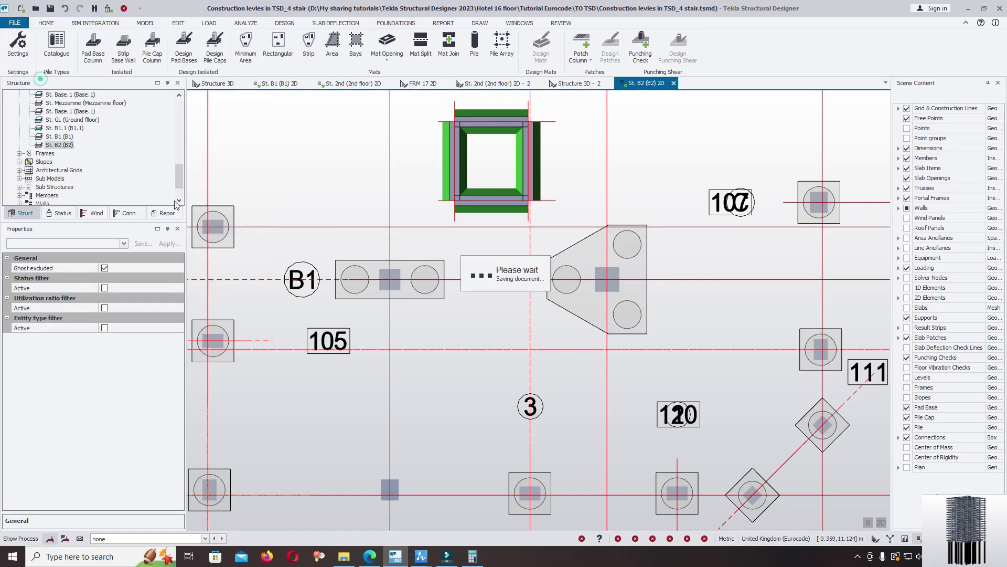
click(591, 310)
drag(180, 336, 177, 410)
scroll(79, 399, down, 5)
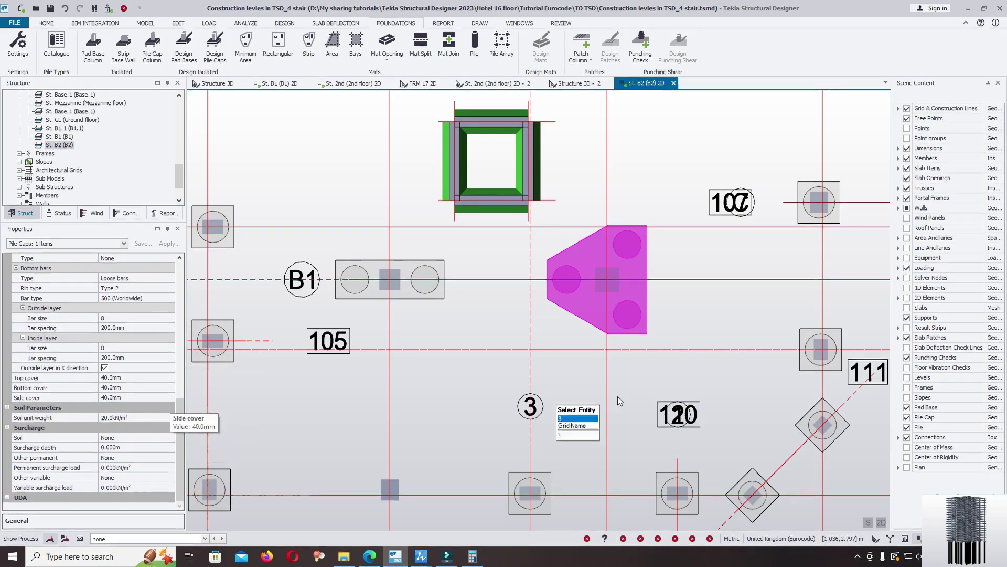
scroll(676, 338, down, 5)
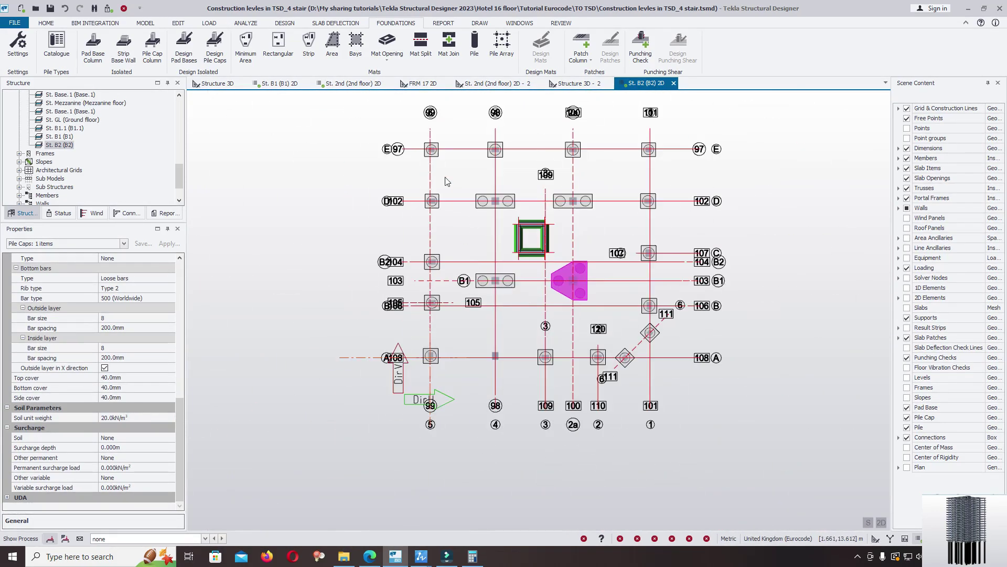
click(420, 138)
- Select all pile caps and give them 50 mm top, bottom and side cover
drag(420, 135, 662, 376)
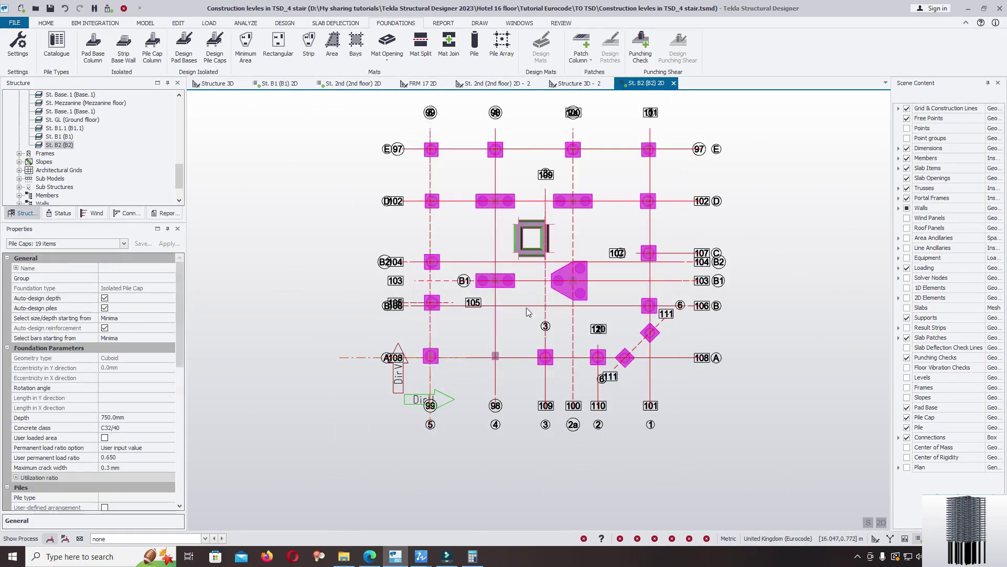
click(58, 244)
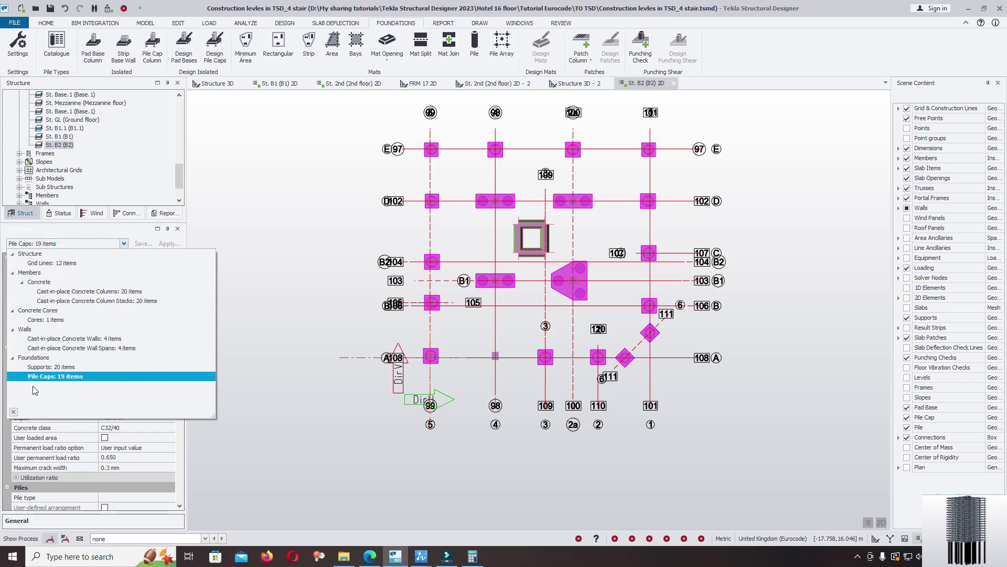
click(72, 398)
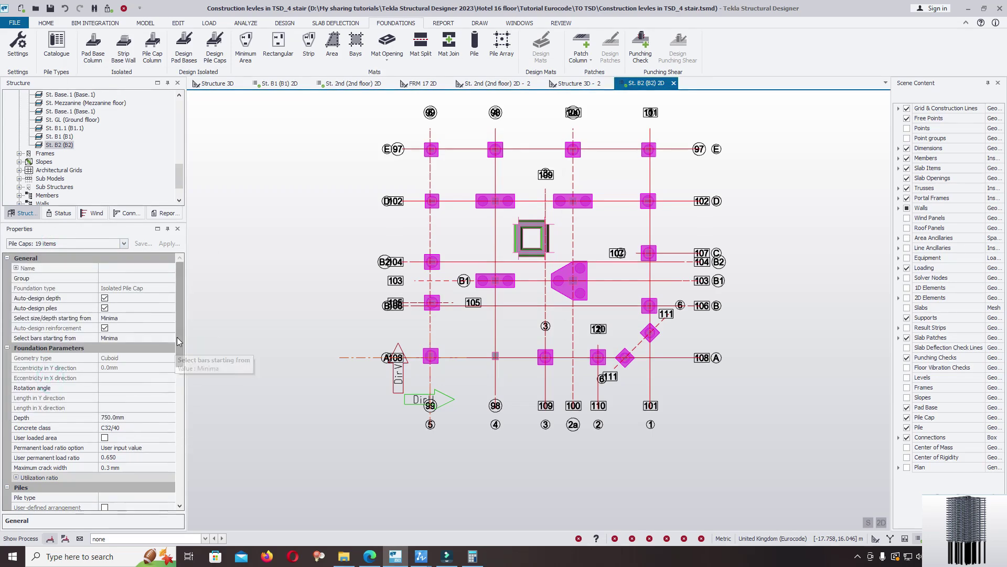
drag(177, 337, 173, 440)
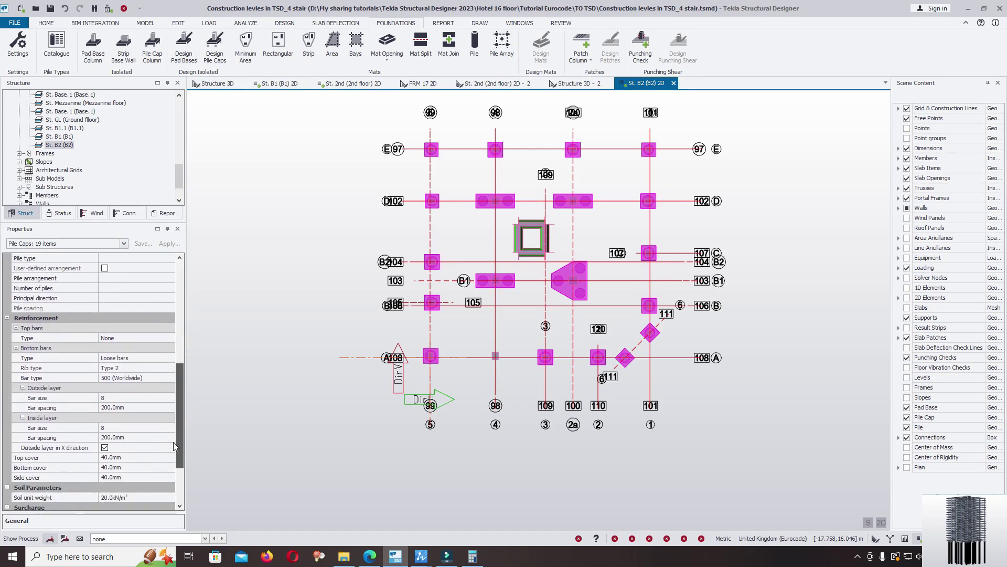
click(131, 457)
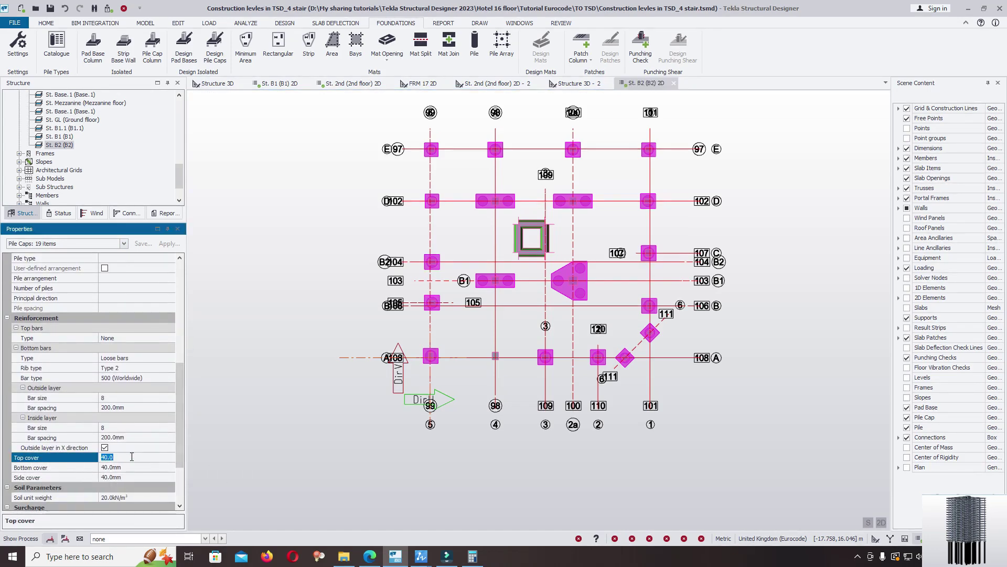
text(50)
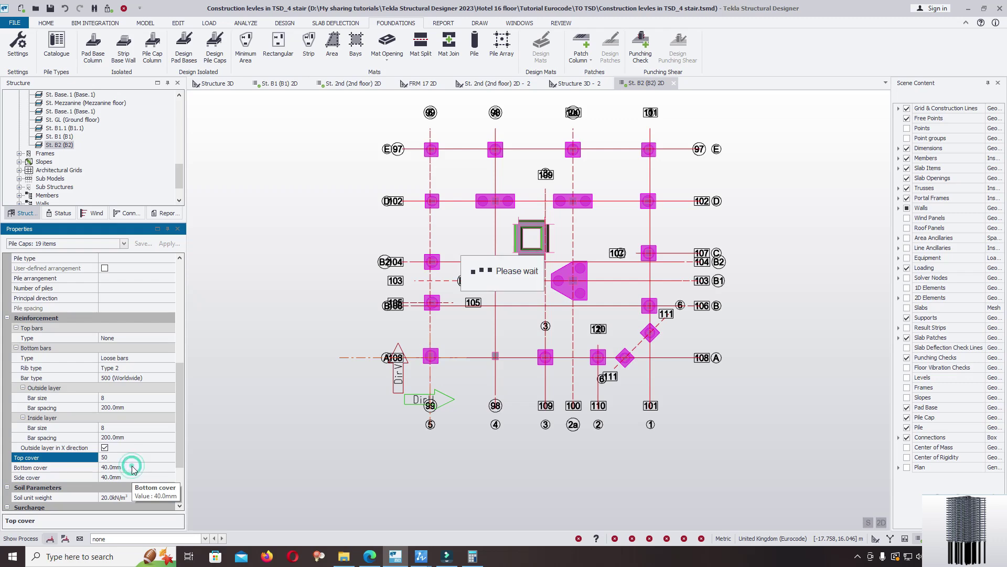
text(.0)
click(127, 468)
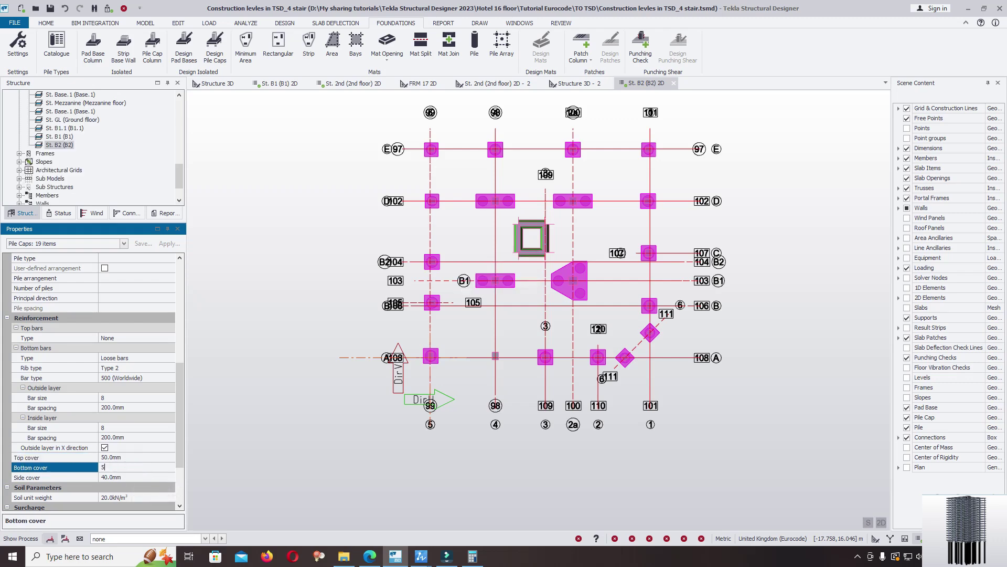
click(128, 476)
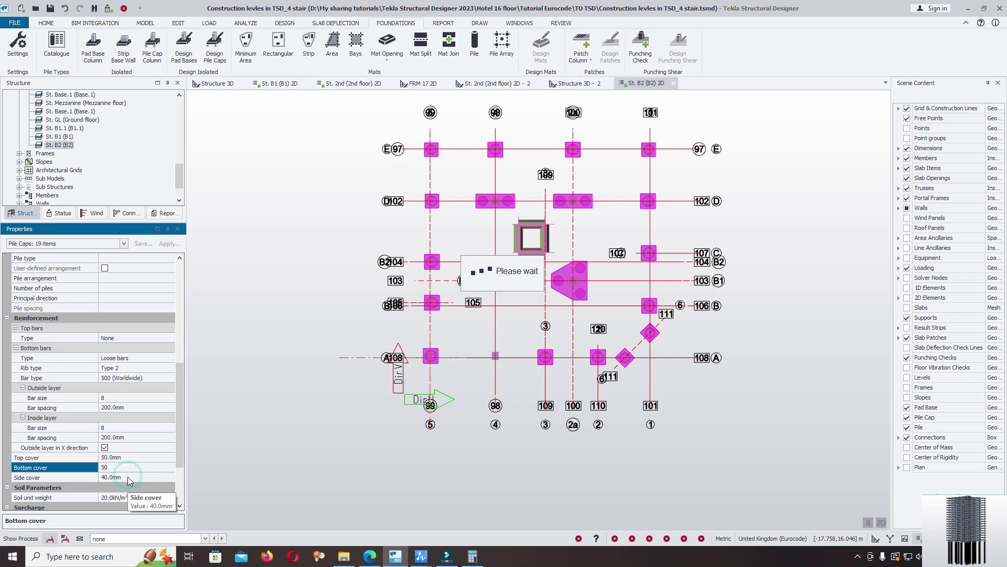
click(128, 476)
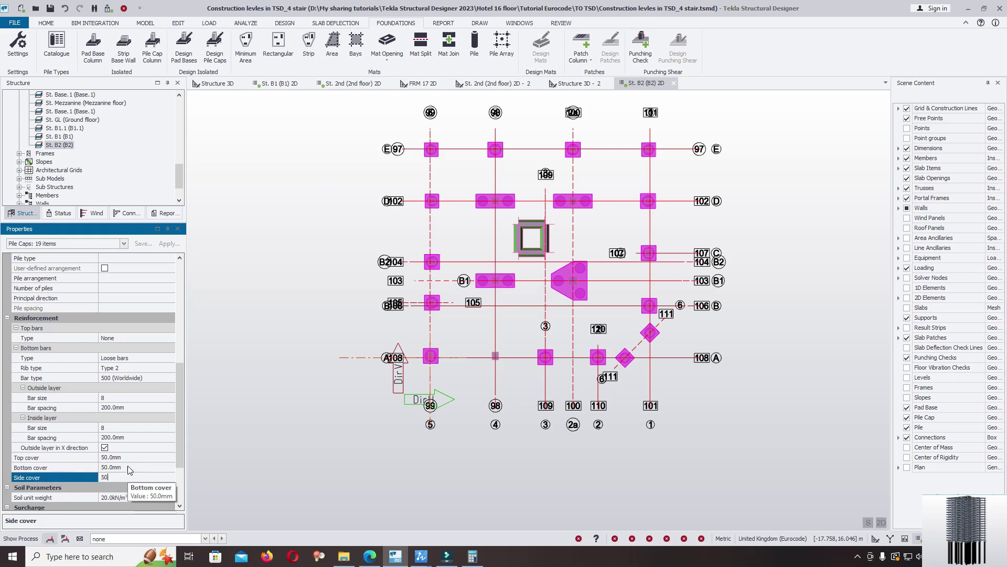
text(50)
key(Return)
click(130, 461)
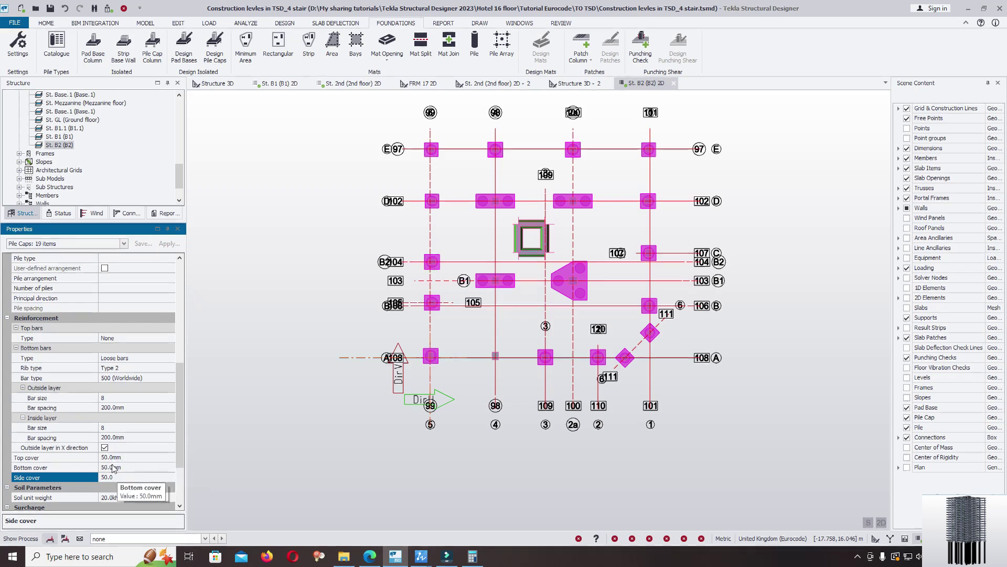
- Set outside and inside bottom bars to size 20 at 150 mm spacing
scroll(171, 423, down, 1)
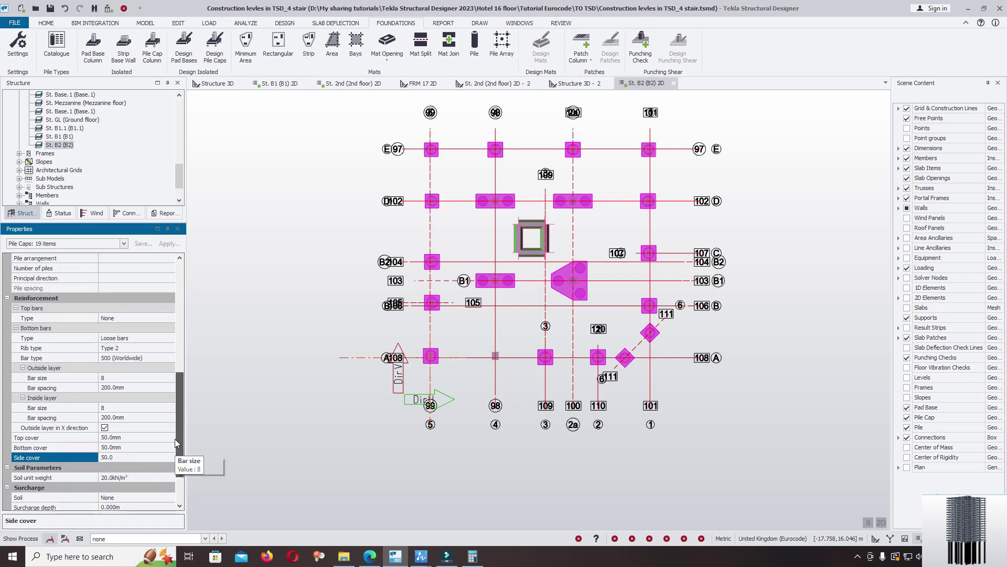
click(144, 378)
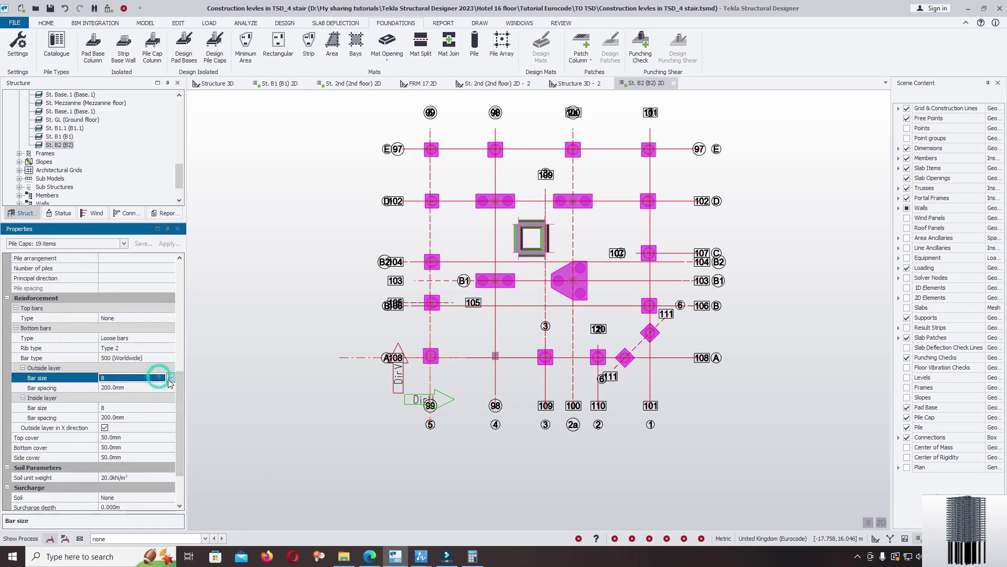
click(170, 378)
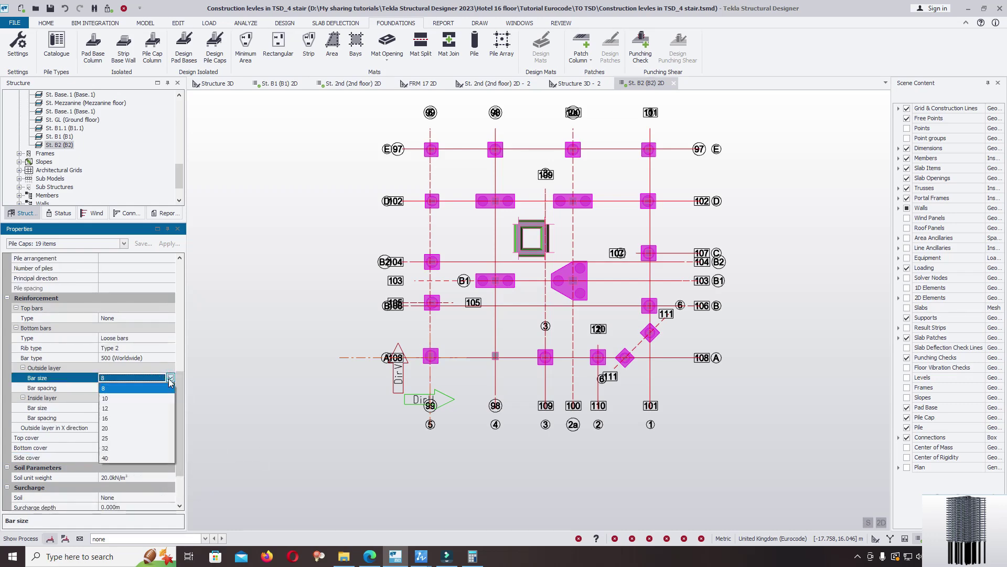
click(111, 428)
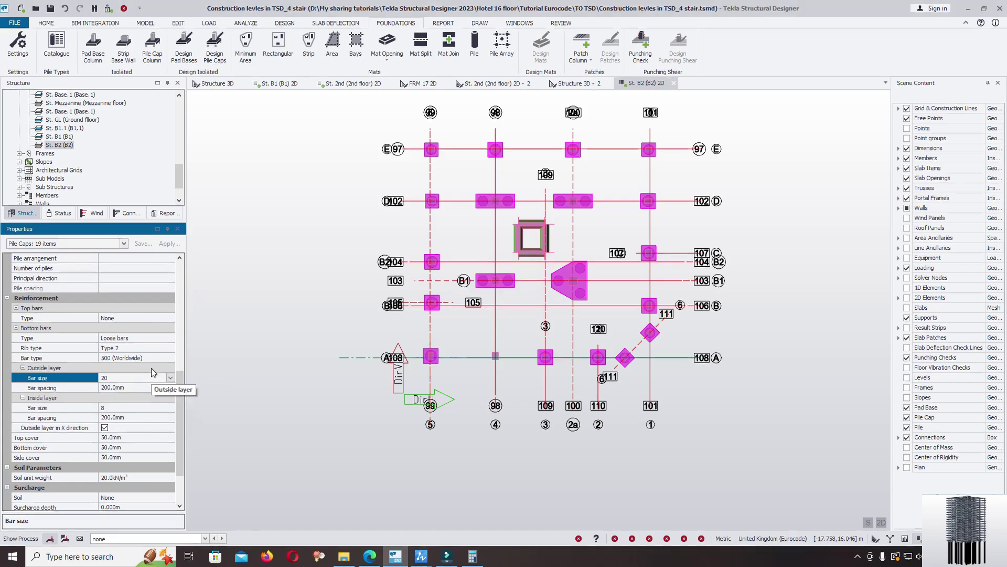
click(148, 388)
double_click(148, 388)
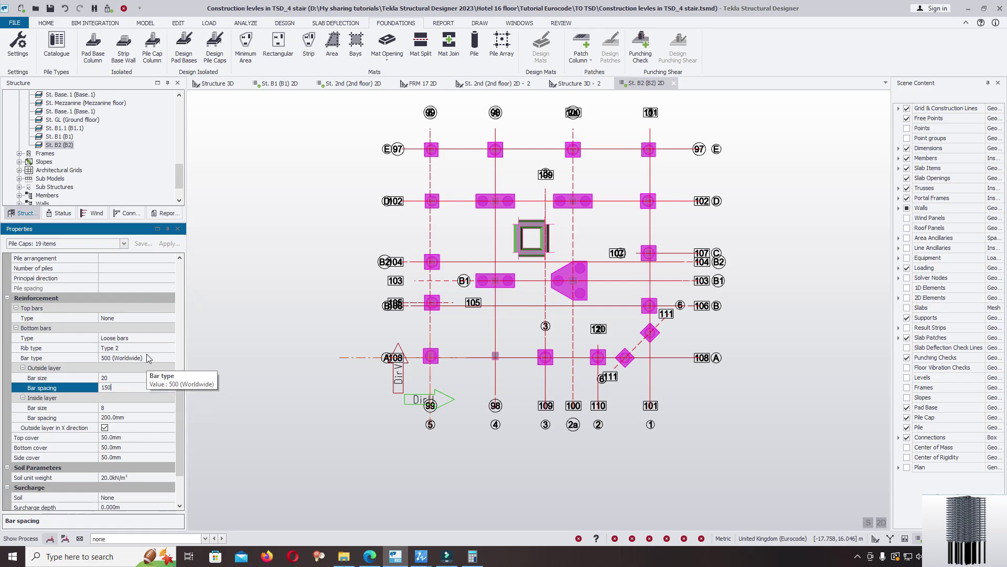
click(155, 409)
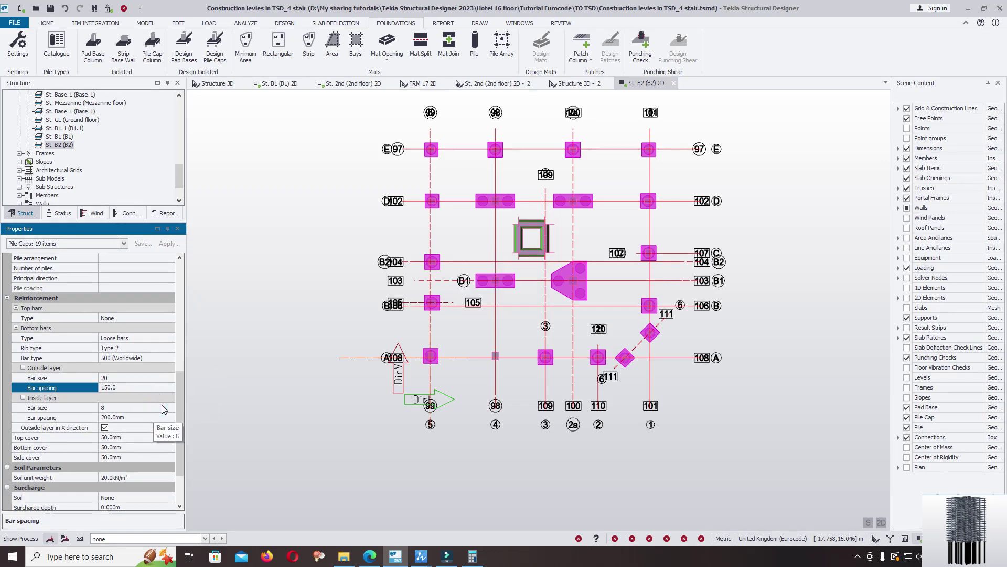
click(170, 407)
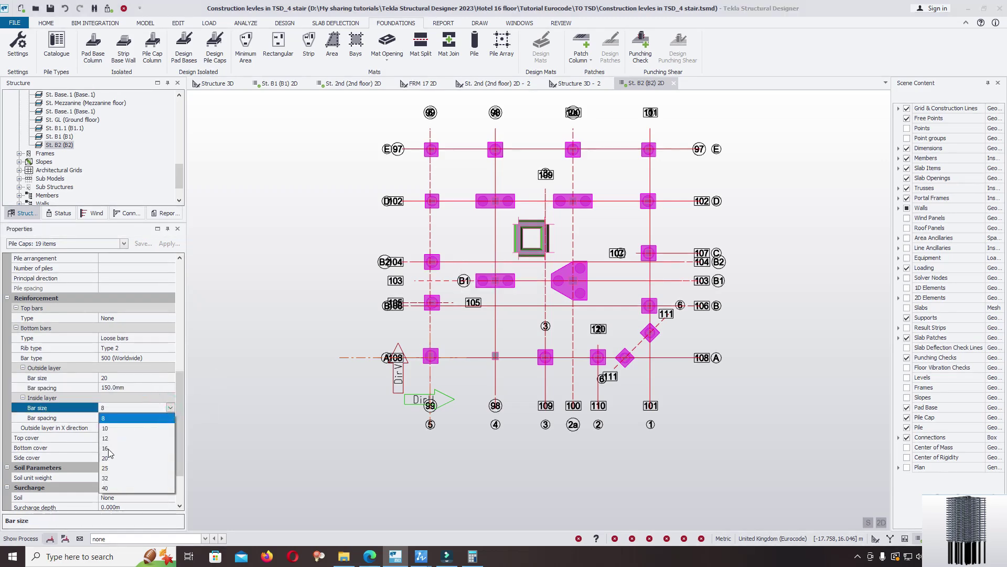
click(108, 458)
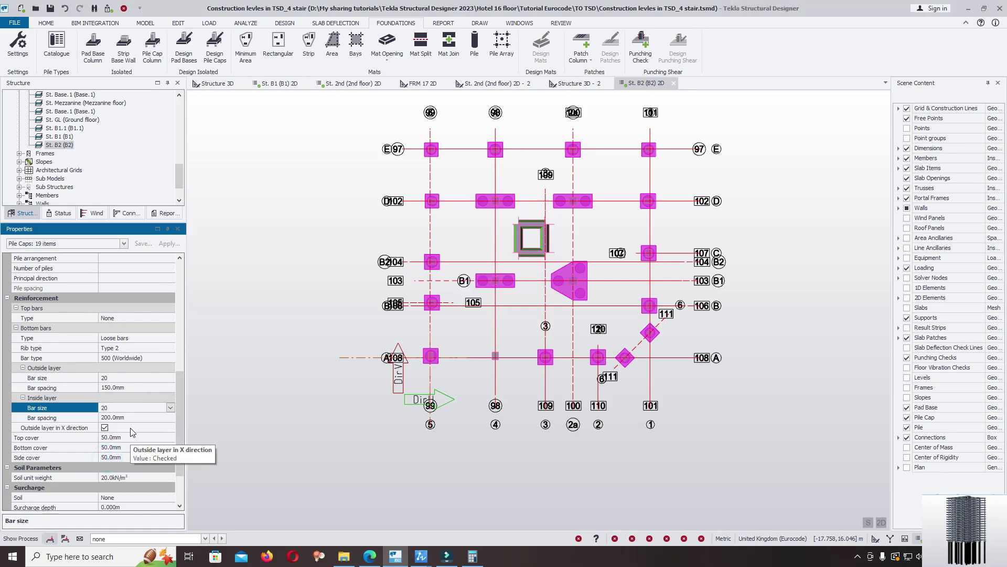
click(144, 418)
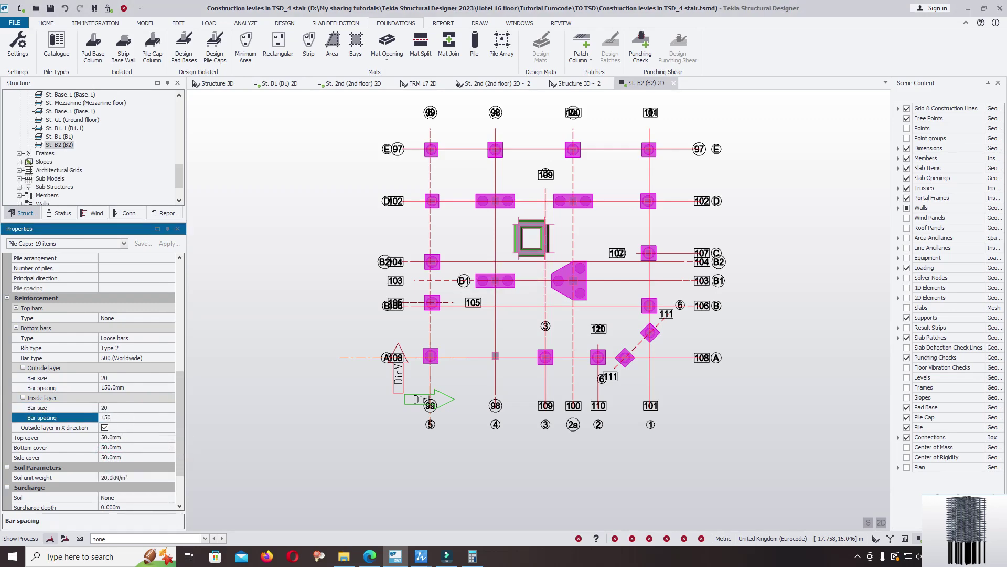
key(Return)
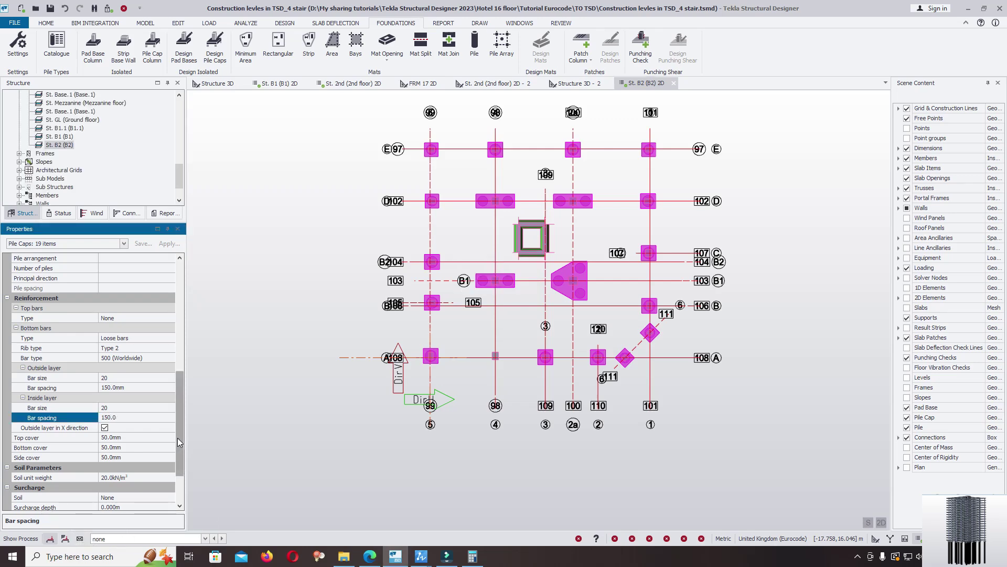
drag(177, 438, 181, 449)
click(272, 288)
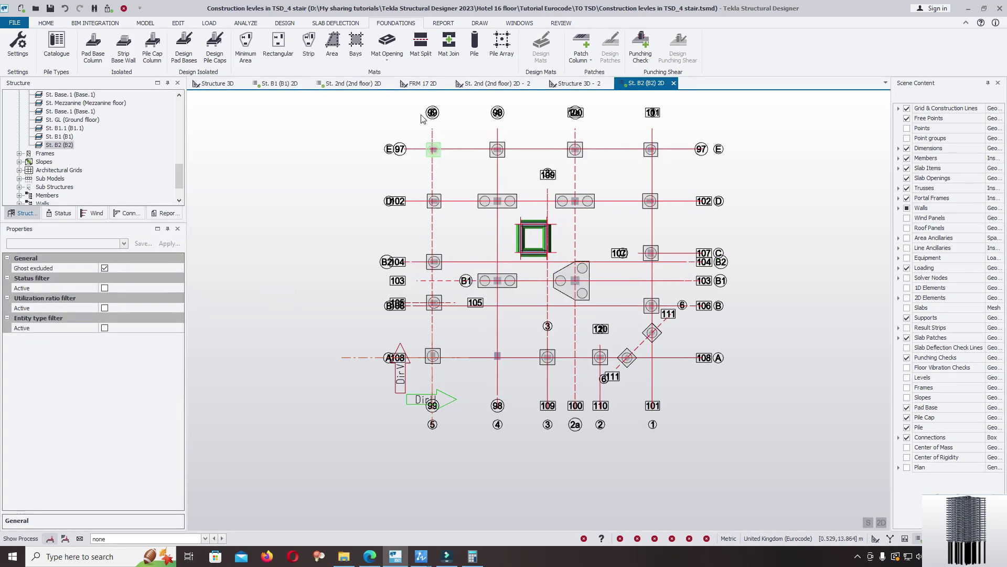
- Inspect the pile caps at grid E/99 and grid 98 to confirm size 20 bars
scroll(464, 150, up, 5)
click(452, 215)
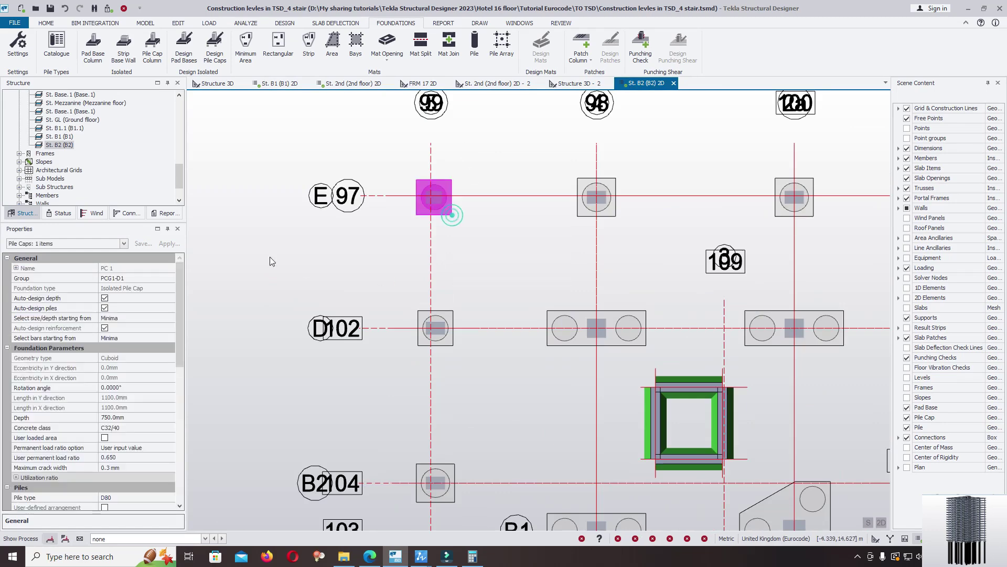
drag(178, 297, 175, 439)
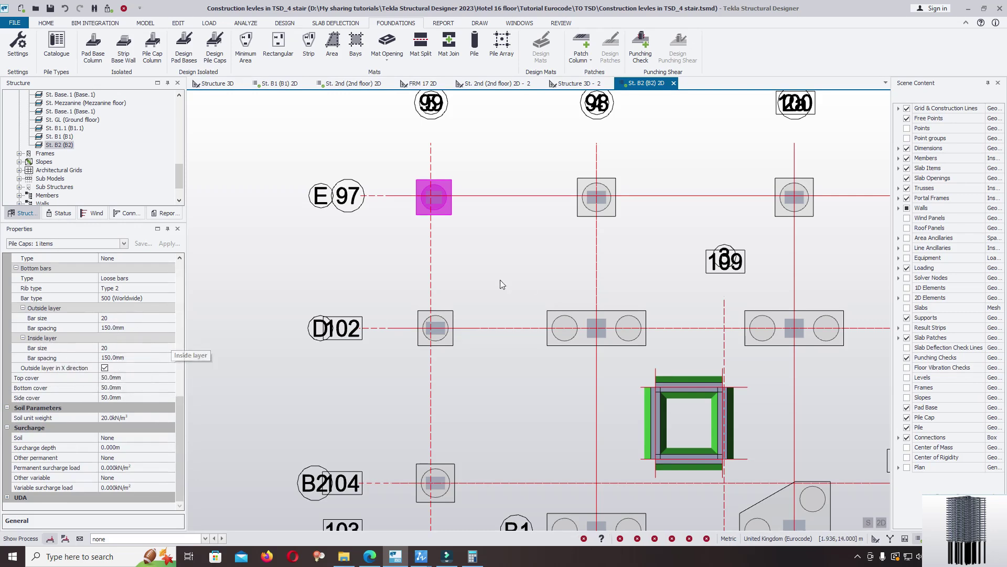
click(616, 212)
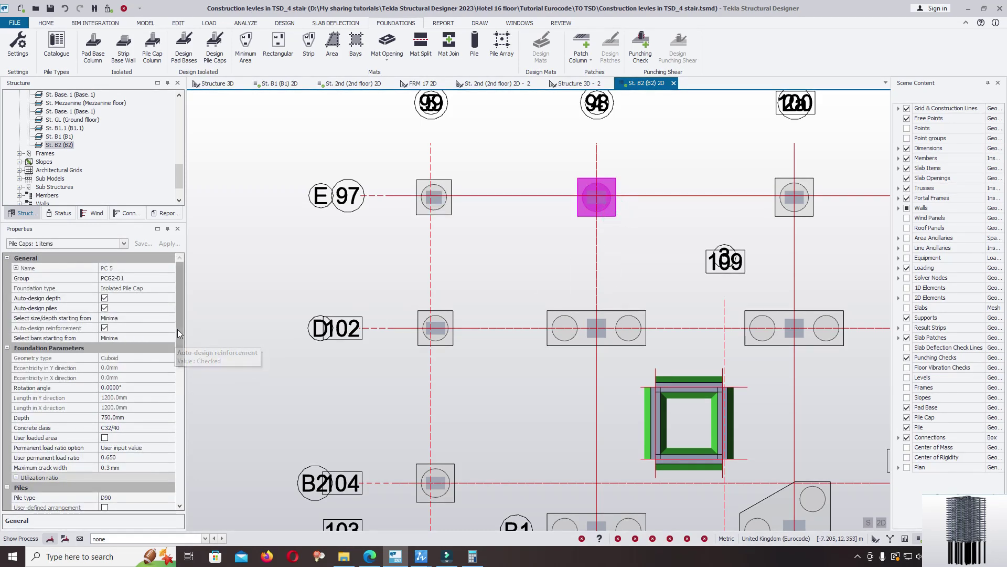
drag(177, 329, 169, 446)
scroll(169, 445, down, 1)
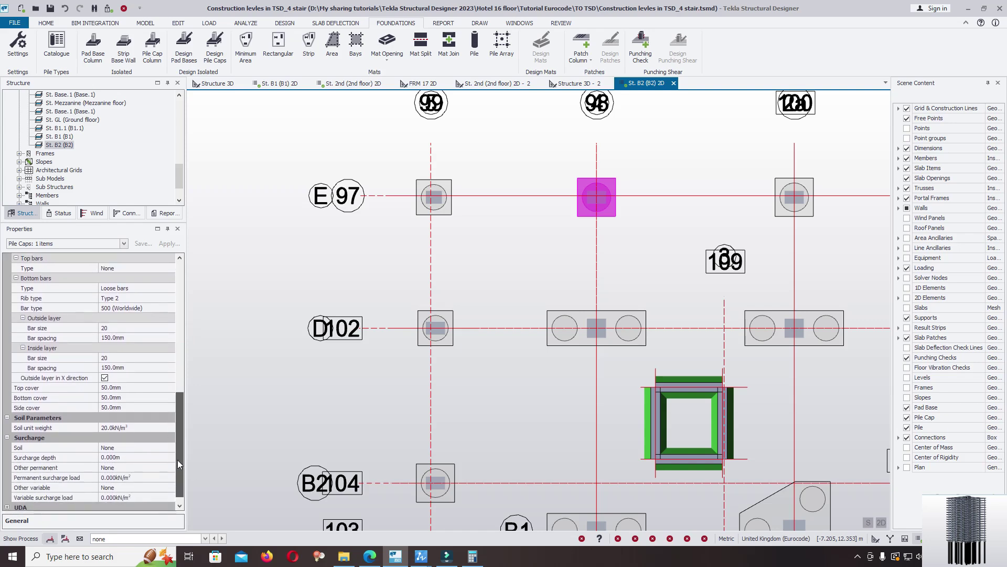
click(438, 248)
scroll(438, 247, down, 2)
- Zoom out to the whole B2 foundation plan and save the model
mouse_move(441, 212)
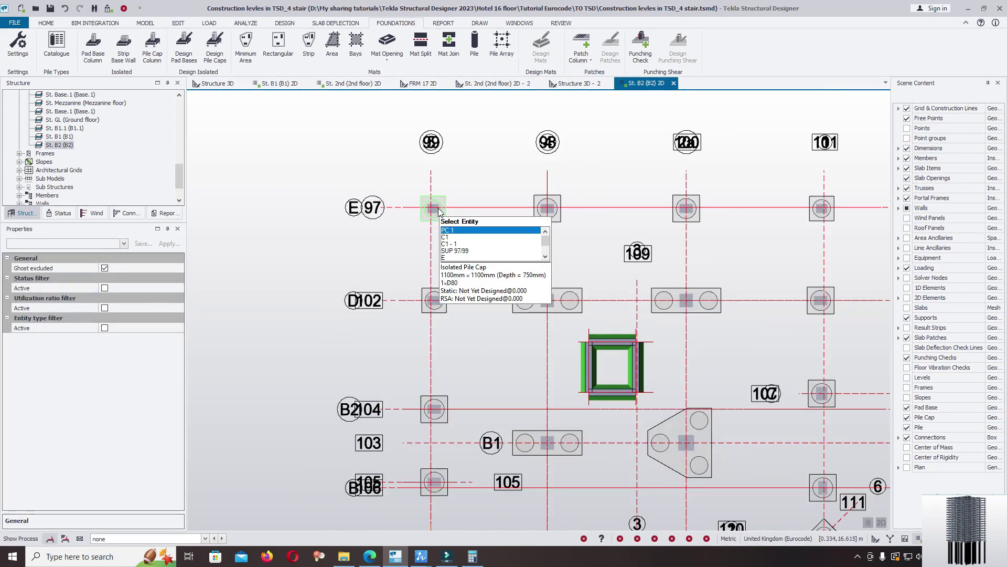
scroll(442, 212, down, 6)
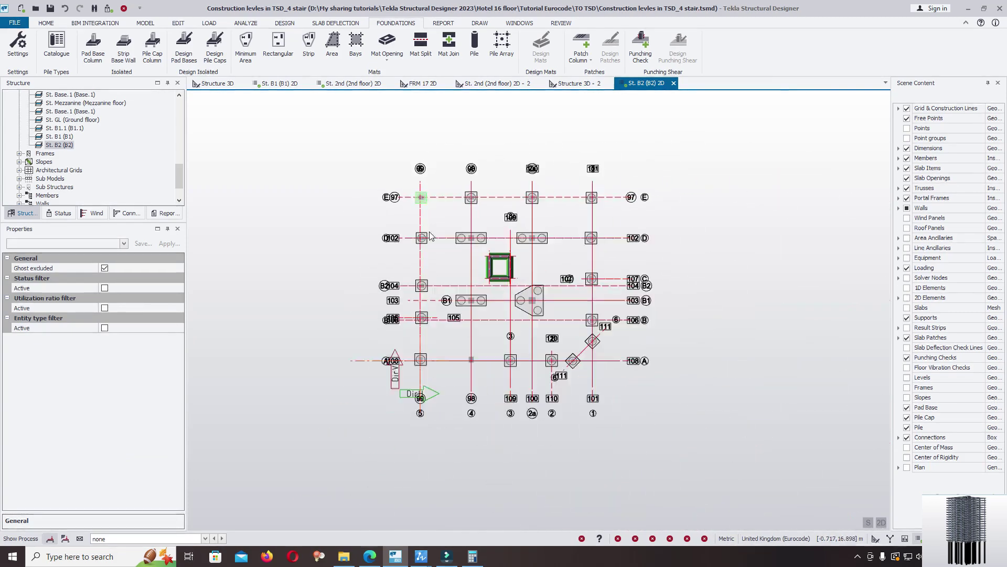
scroll(442, 225, up, 5)
scroll(391, 164, down, 2)
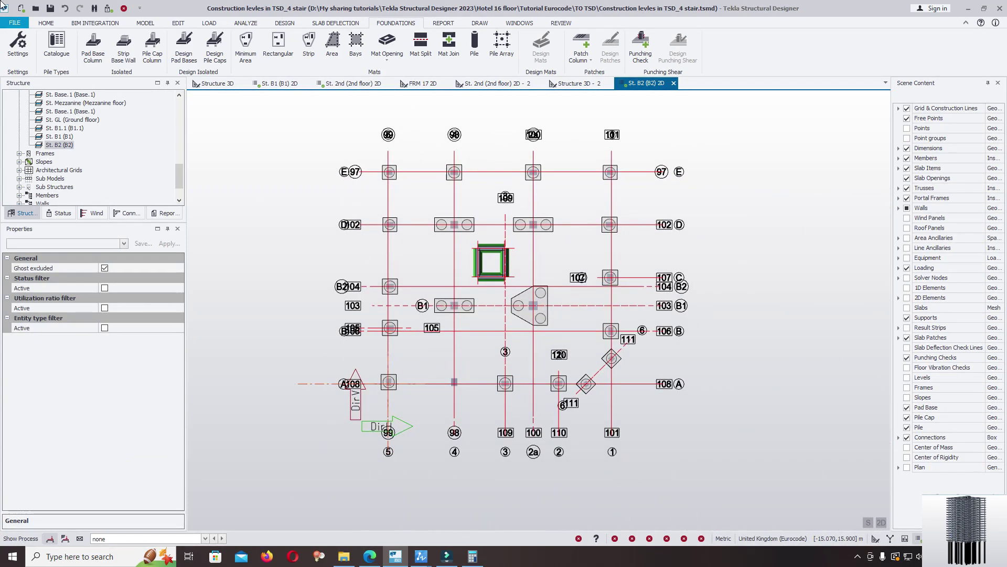
click(15, 23)
click(28, 101)
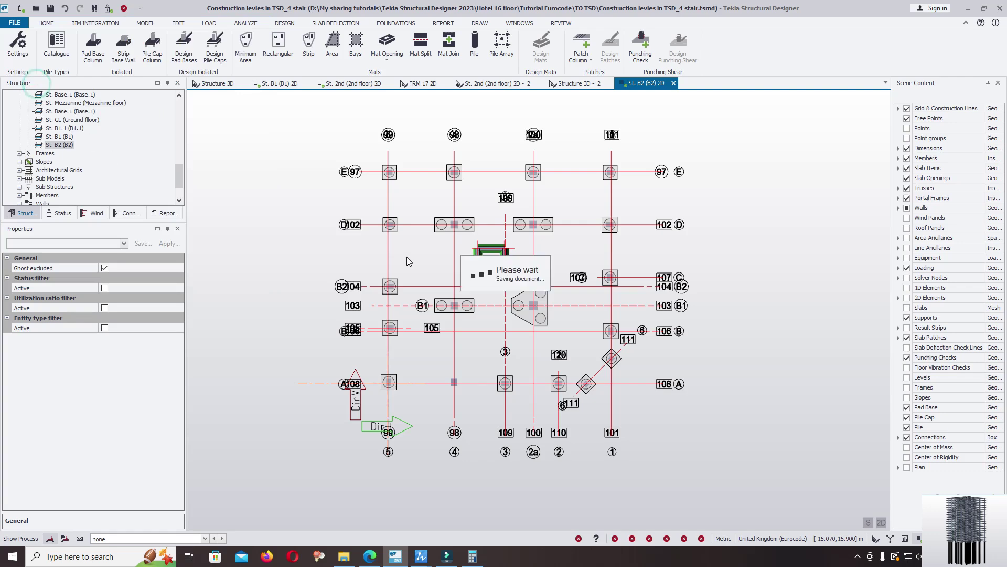
- Save the model again from the File menu
click(14, 23)
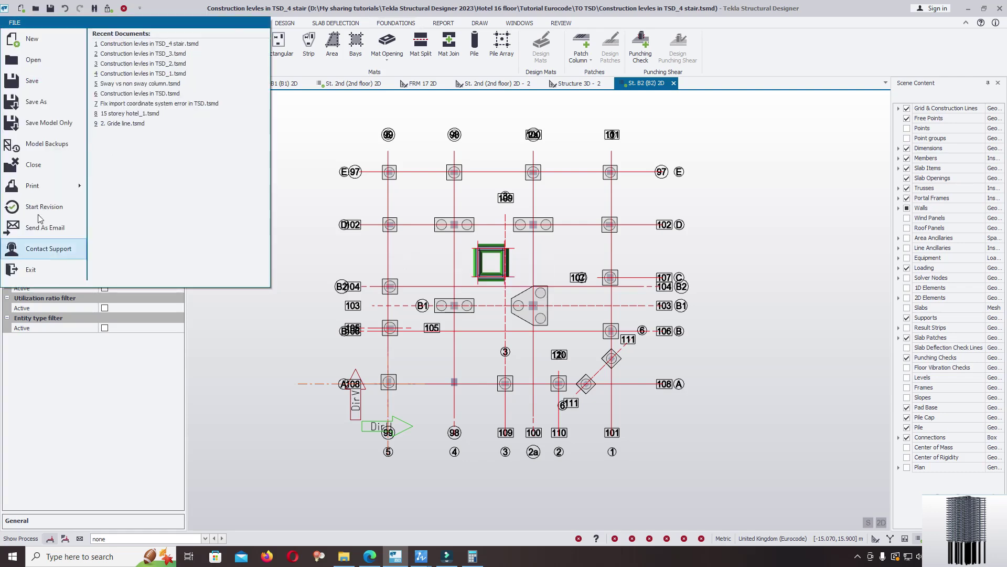
click(24, 83)
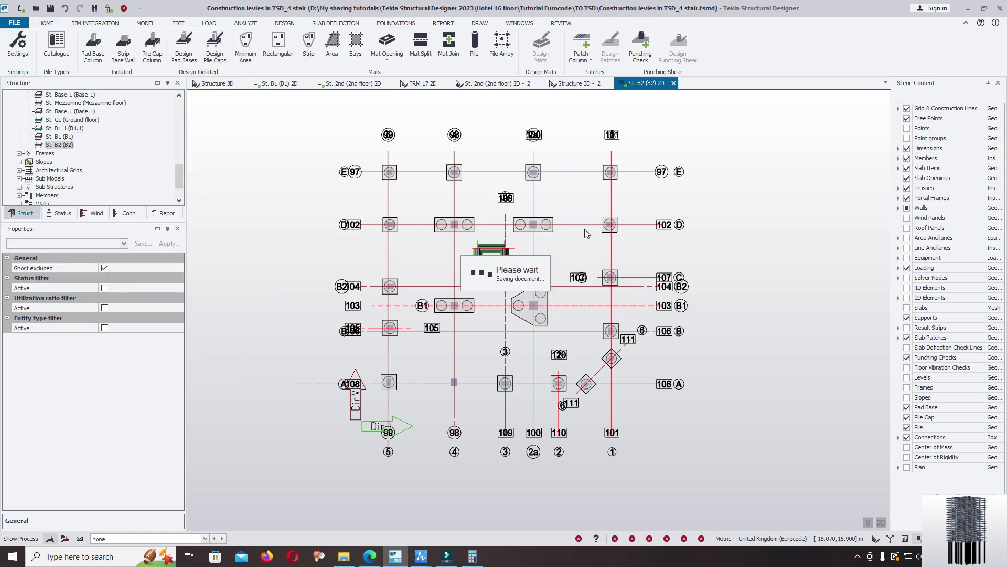
click(15, 23)
click(23, 83)
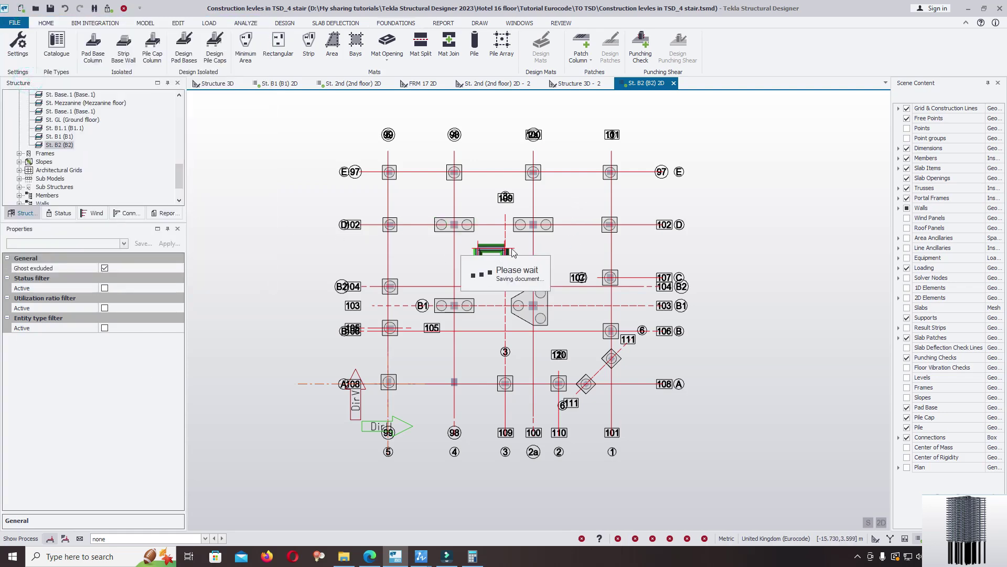
- Zoom in on the stair core walls at B2
scroll(472, 246, up, 5)
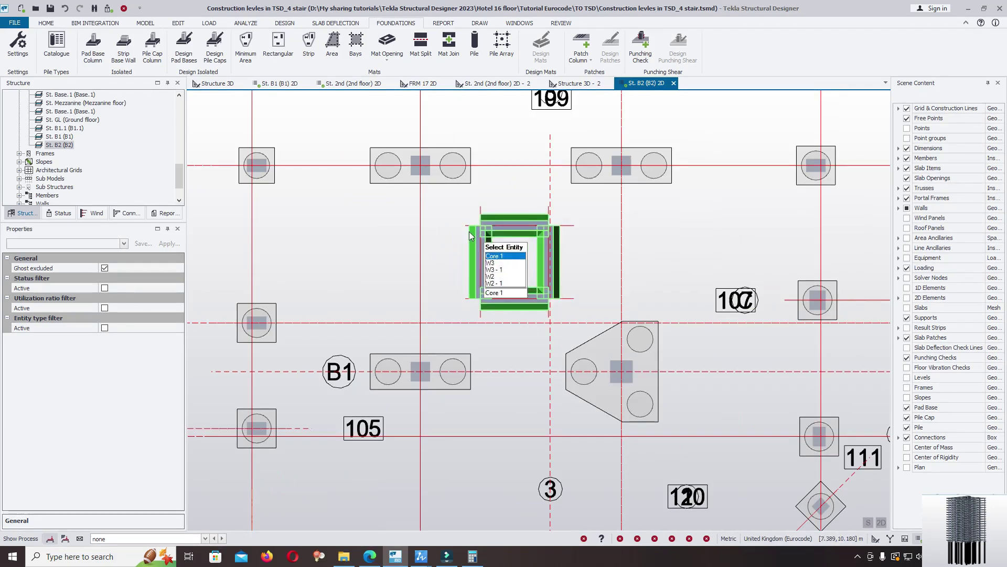
scroll(470, 235, up, 5)
scroll(456, 199, down, 5)
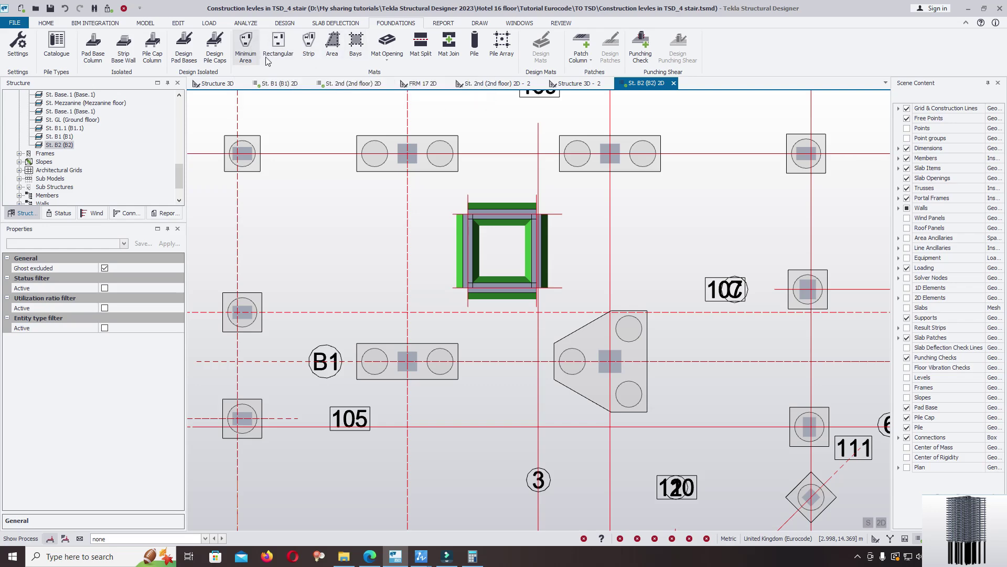
- Start a Minimum Area mat 1500 mm deep in C40/50 with 500 mm overhang
click(248, 50)
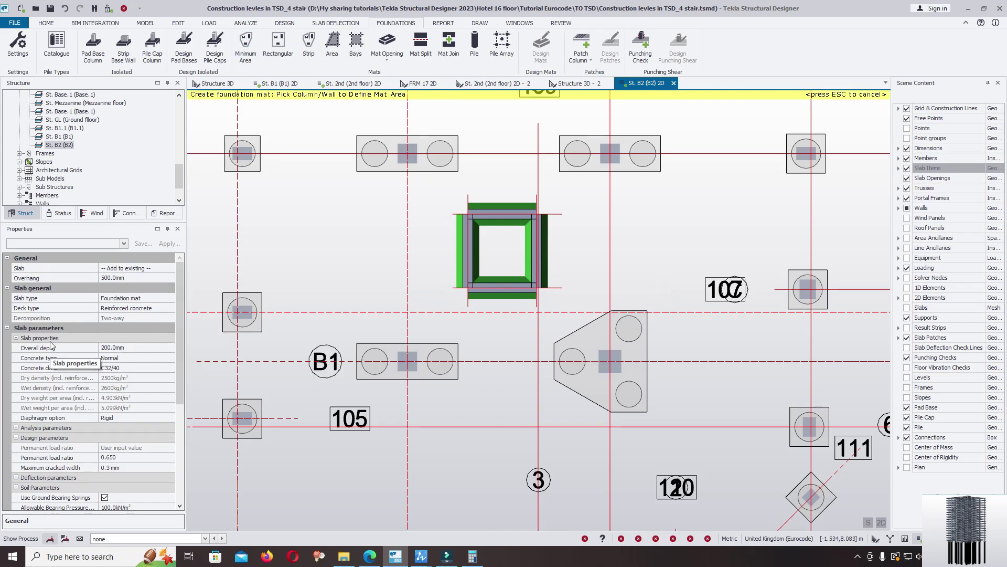
click(134, 348)
click(134, 348)
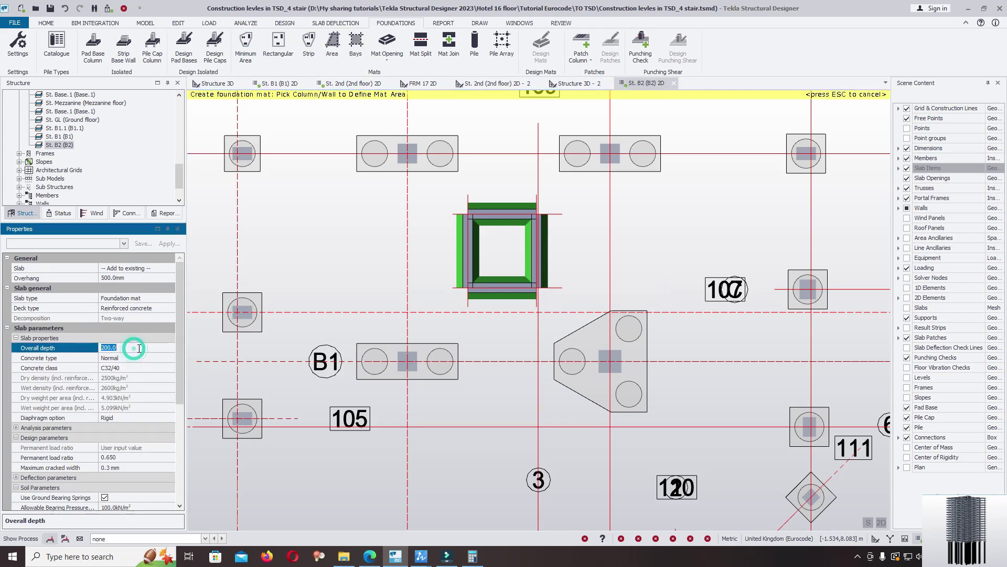
text(1500)
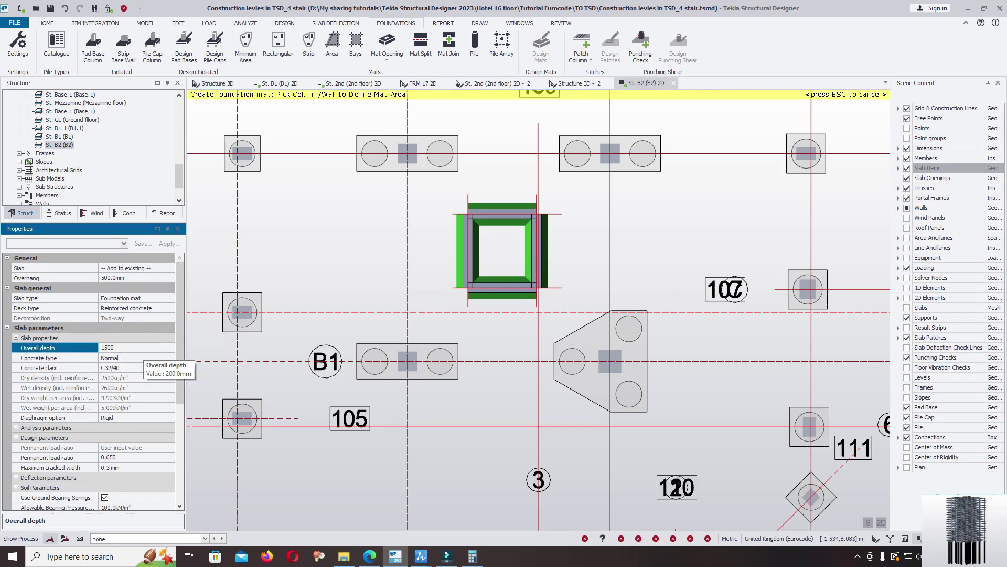
key(Return)
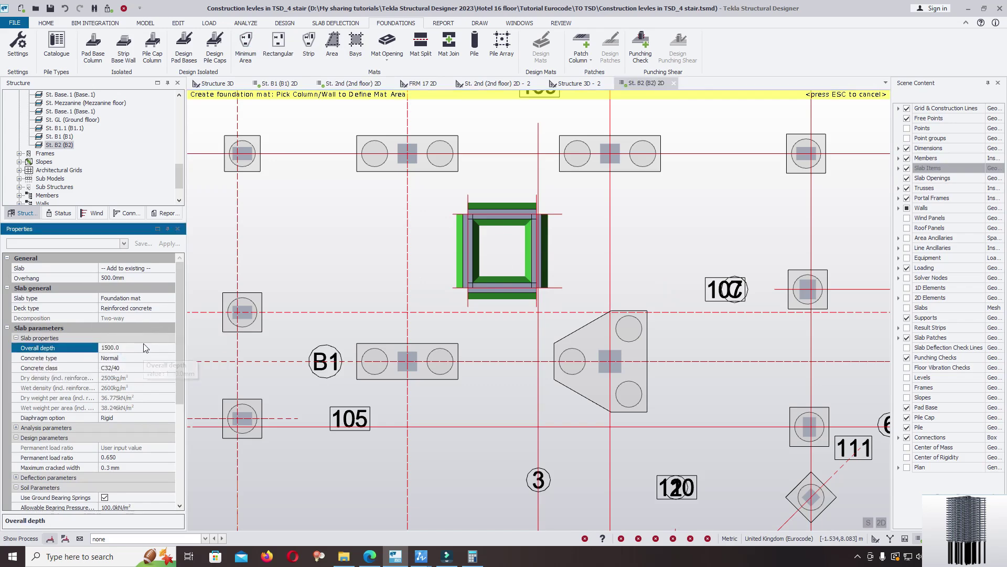
click(160, 368)
click(170, 368)
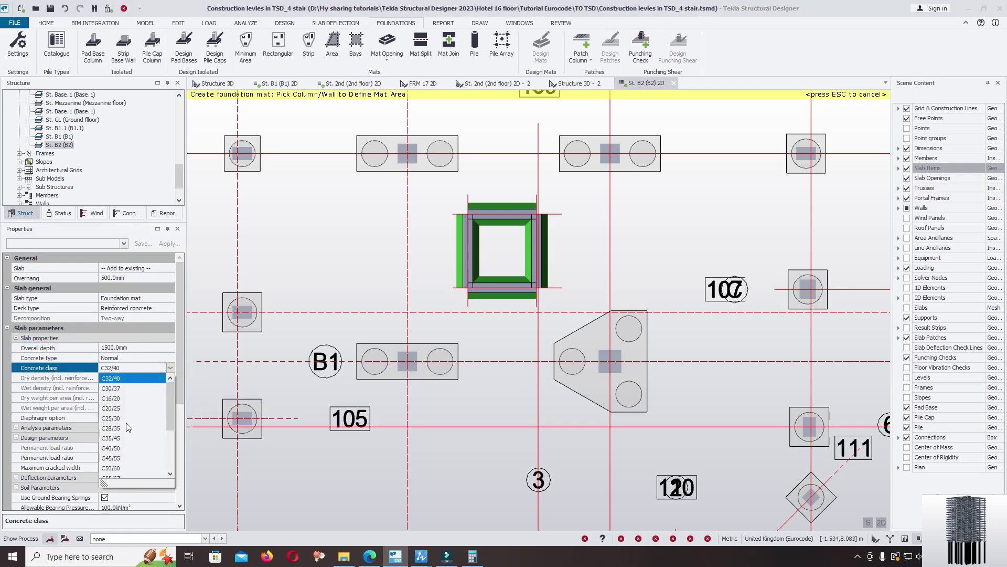
click(111, 448)
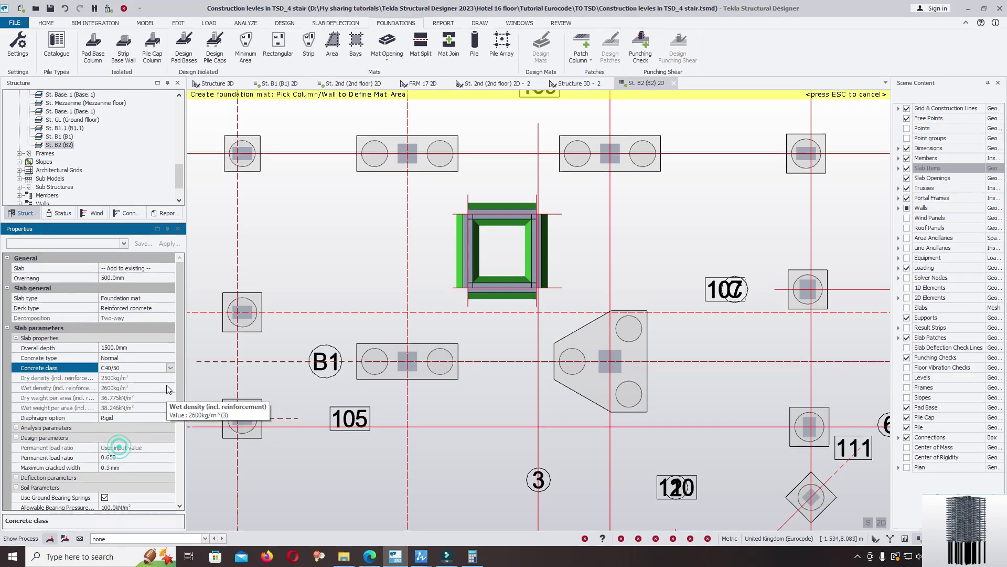
click(59, 278)
- Define the mat from core walls W1, W3 and W4
scroll(572, 252, up, 4)
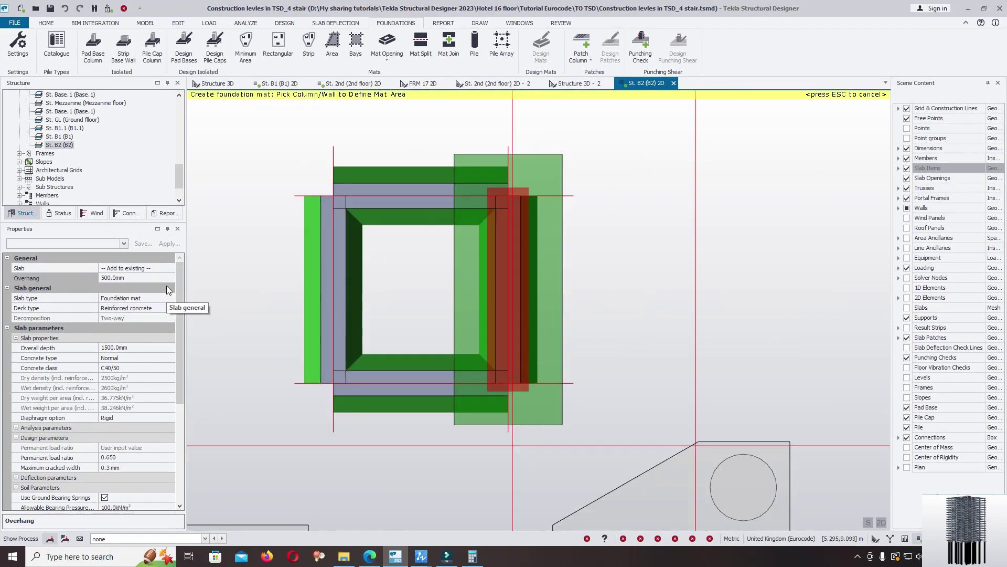
click(411, 181)
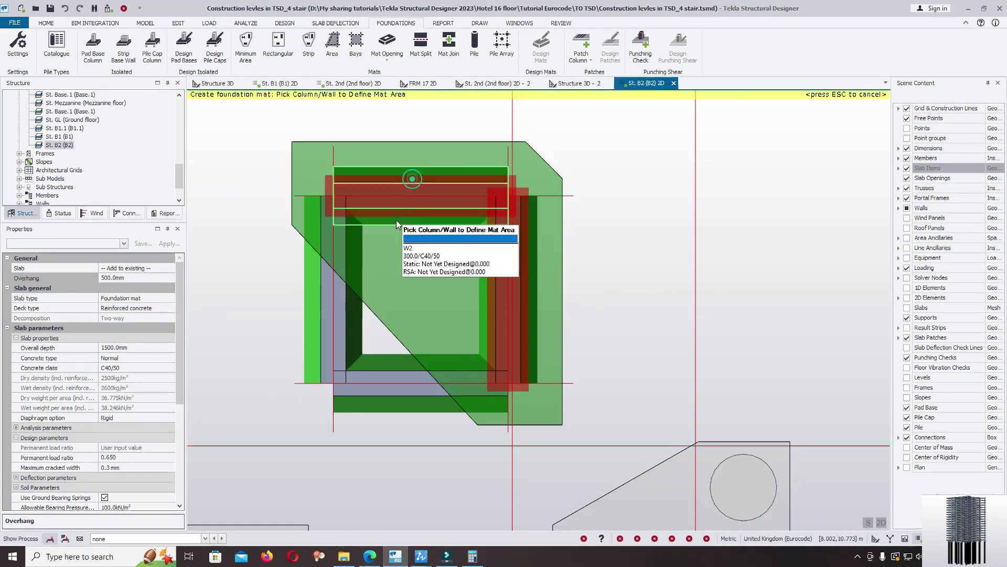
click(327, 302)
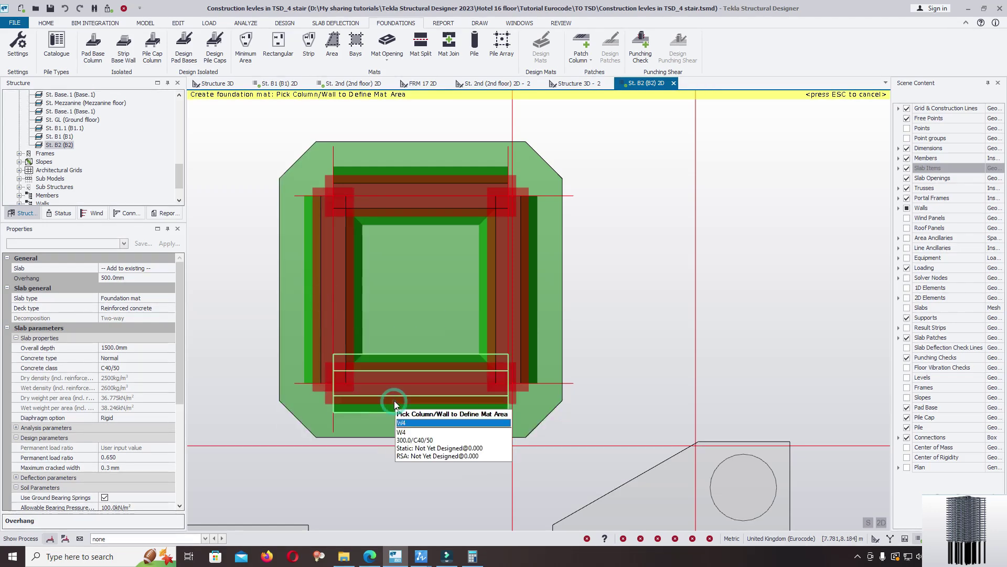
click(398, 367)
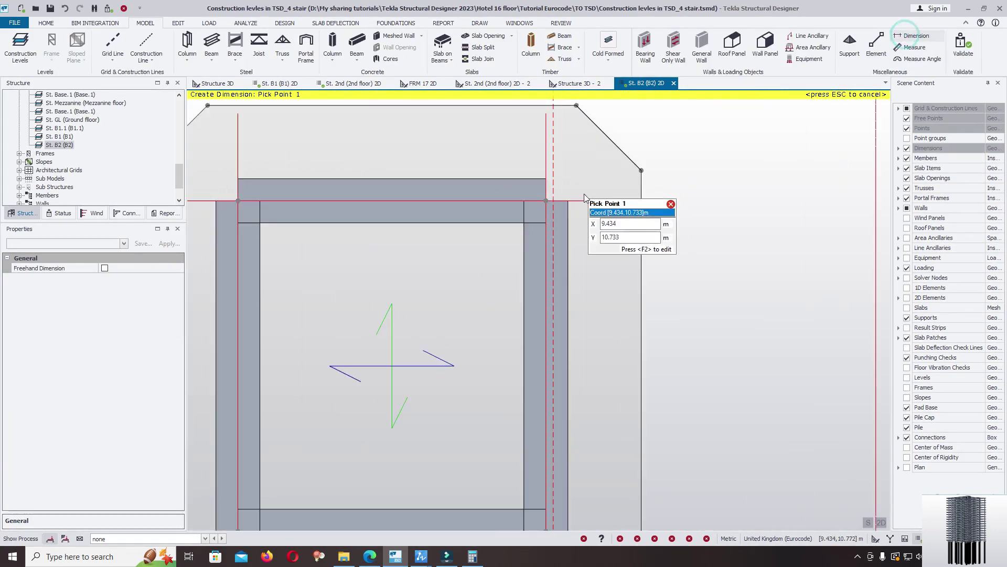
scroll(584, 193, up, 3)
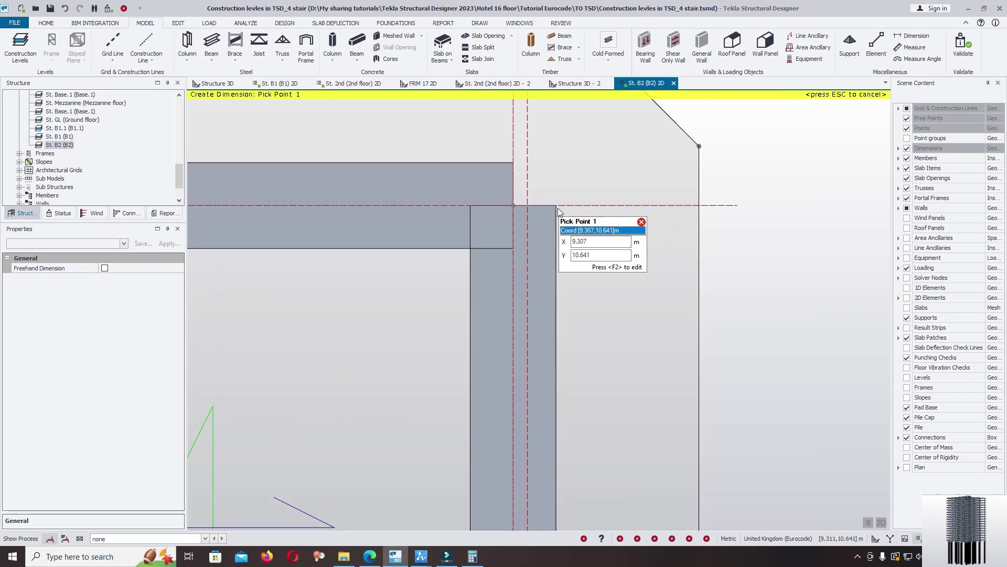
click(699, 147)
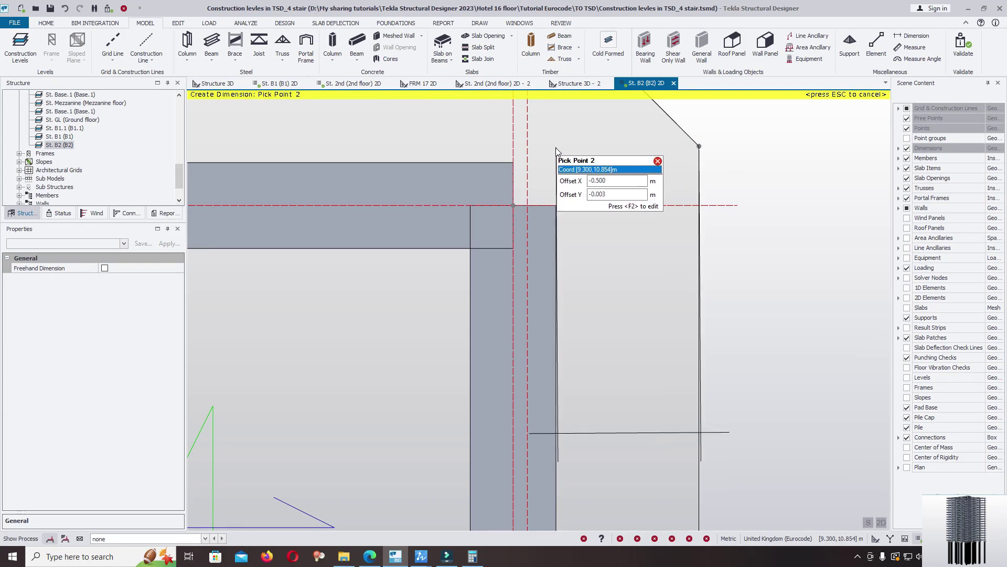
scroll(603, 189, down, 5)
key(Escape)
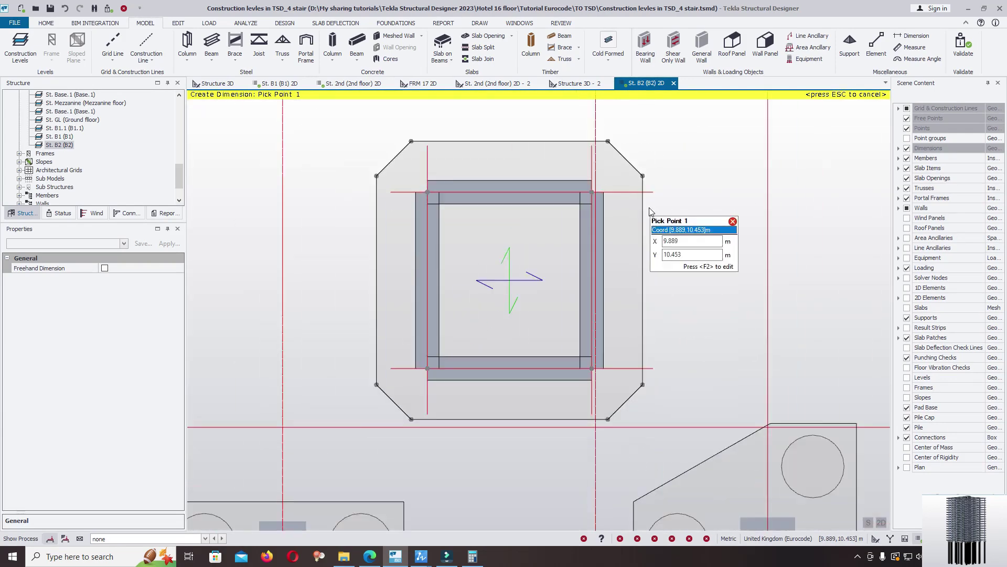
scroll(604, 169, up, 3)
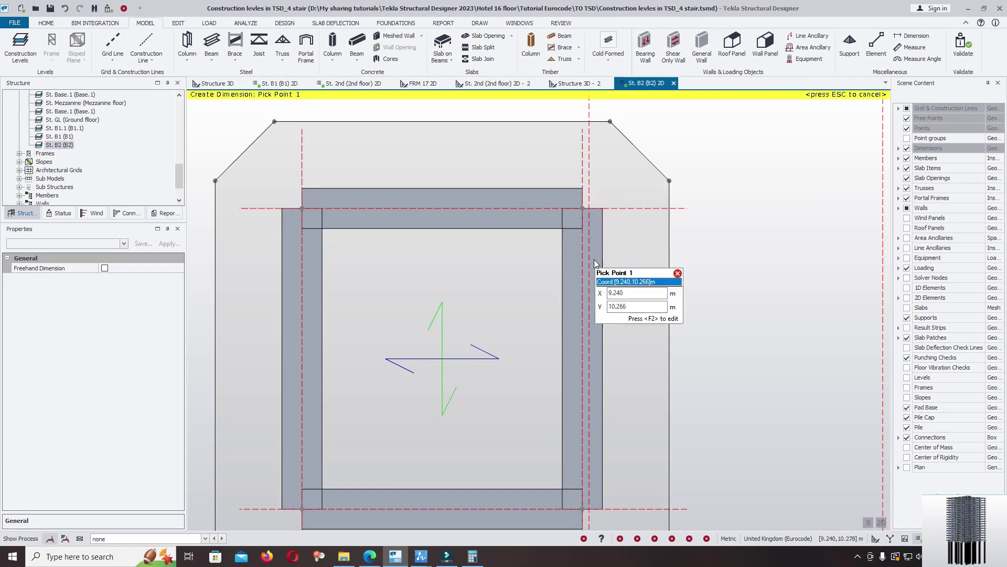
middle_drag(611, 265, 663, 189)
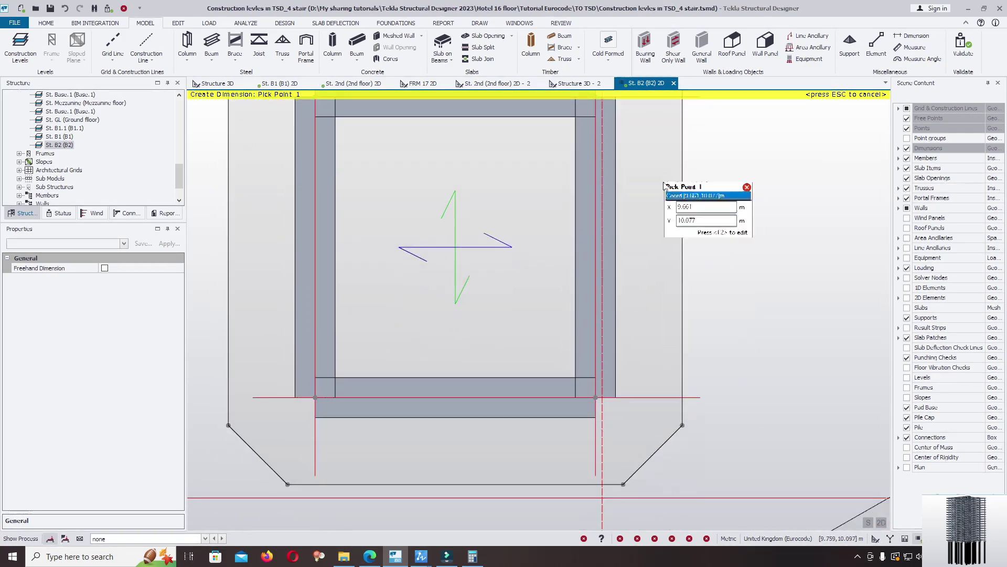
scroll(682, 183, down, 1)
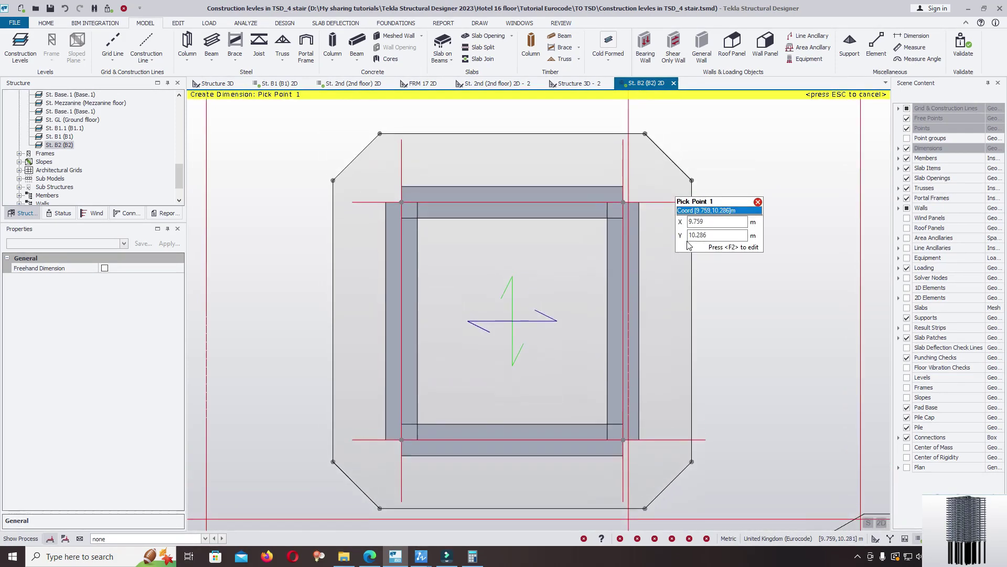
key(Escape)
scroll(630, 199, up, 2)
drag(628, 199, 648, 169)
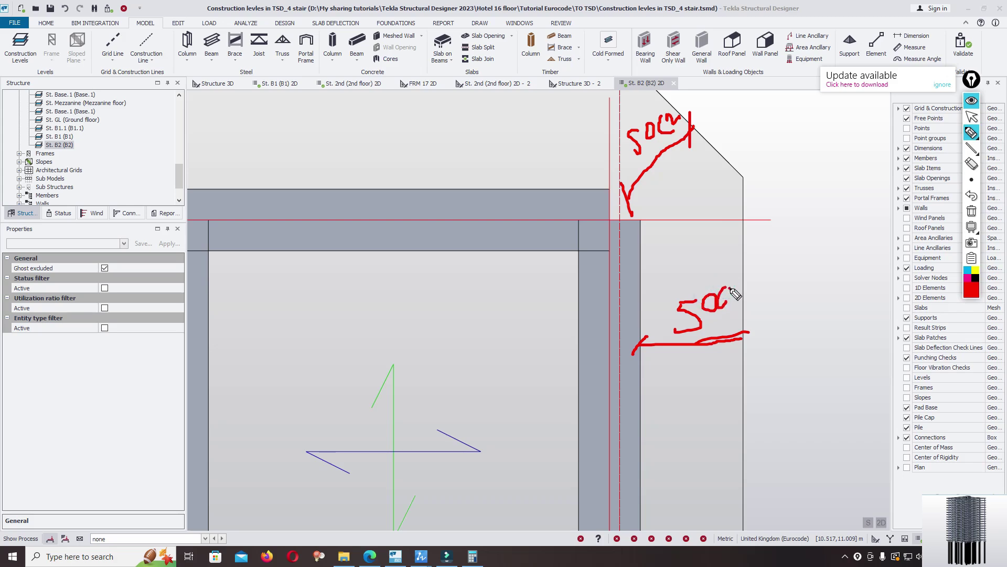
- Exit screen drawing, return to the Foundations tools, and open then close the File menu
key(ctrl+alt+g)
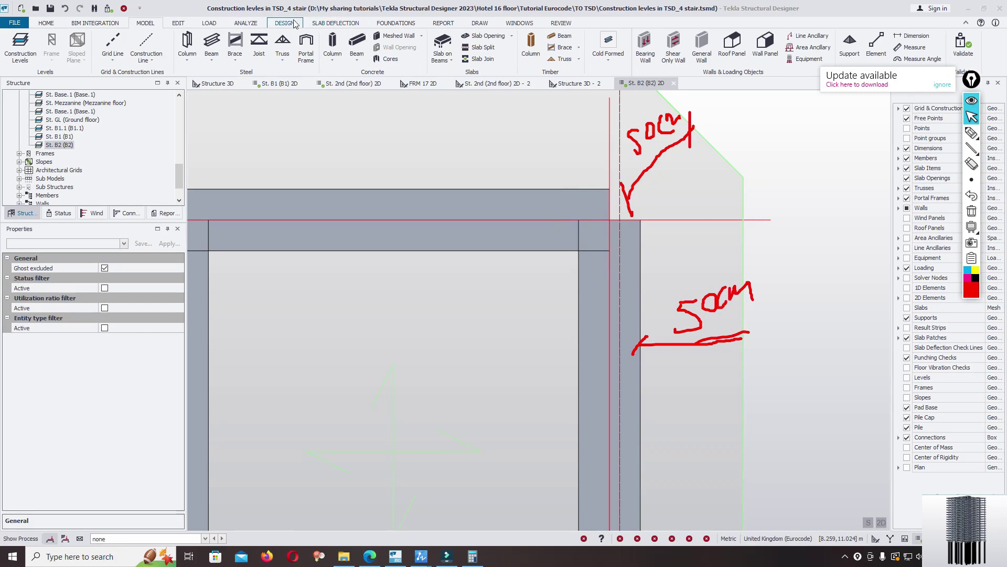
click(396, 23)
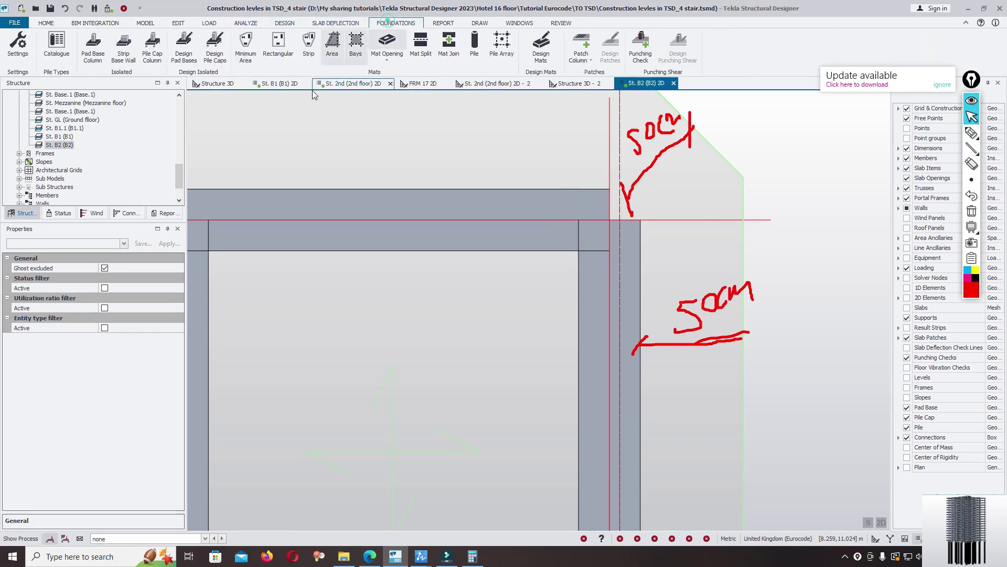
click(14, 23)
click(8, 84)
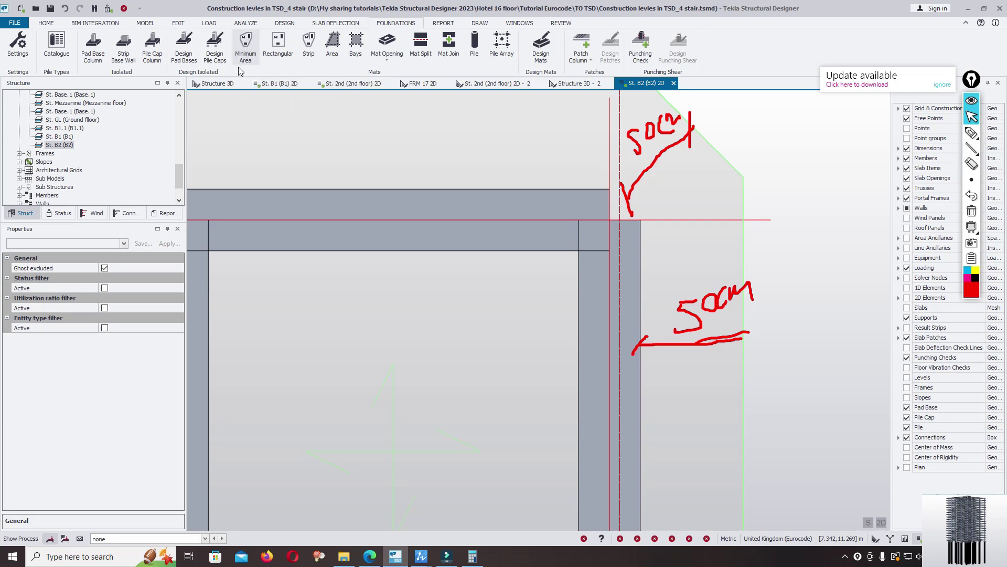
- Clear the screen annotations and delete the 1500 mm foundation mat SI 1146 under the stair core
click(971, 212)
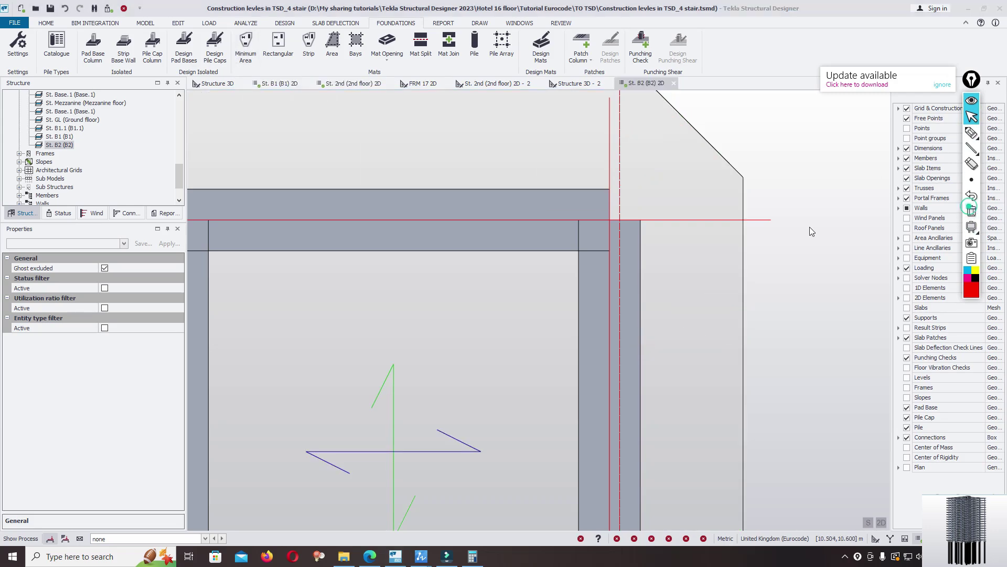
scroll(810, 227, down, 4)
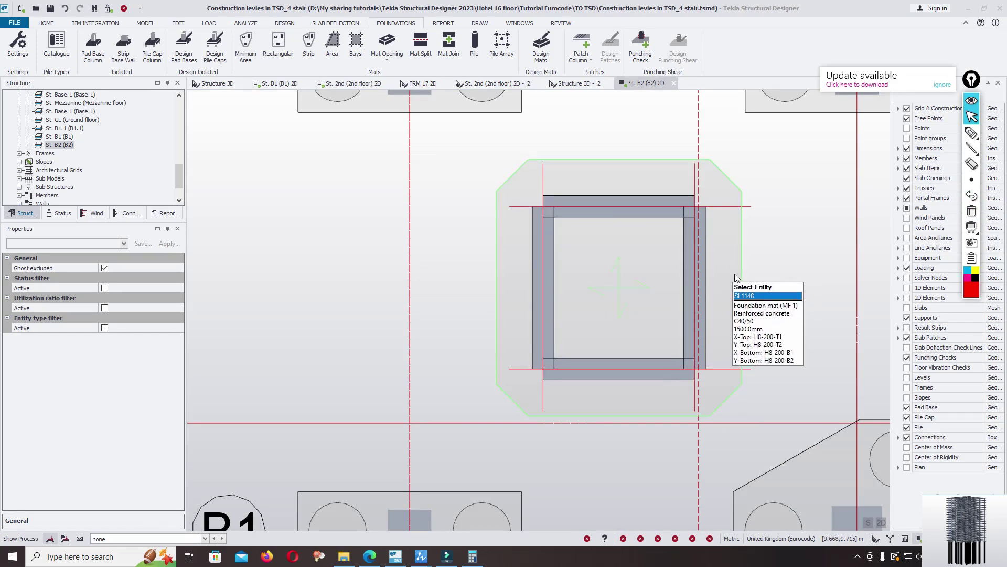
click(673, 277)
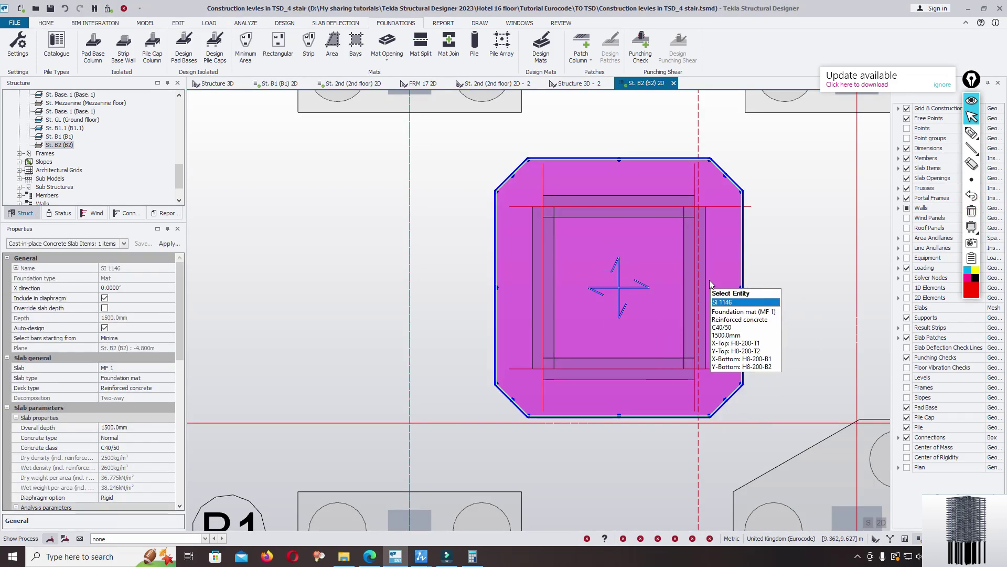
key(Delete)
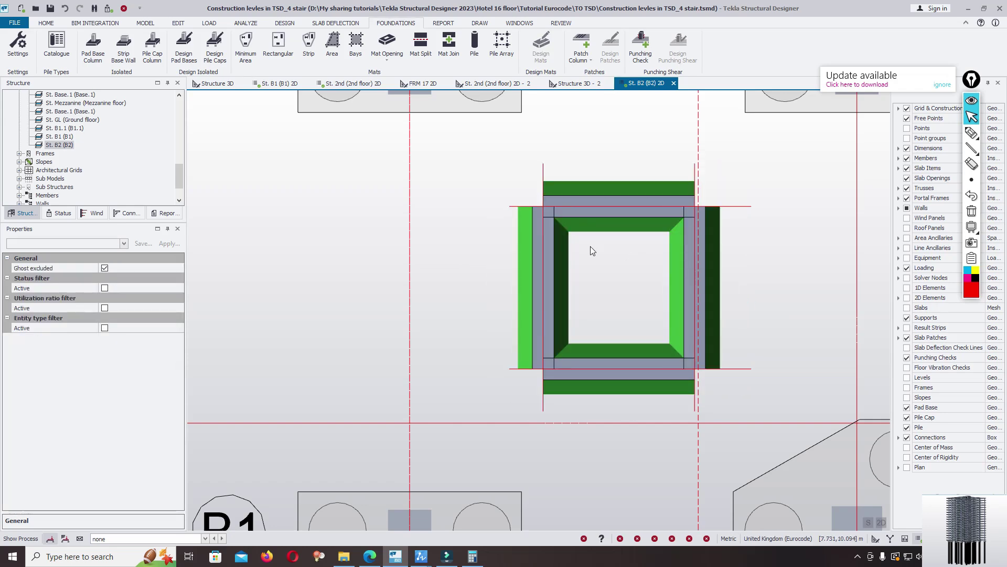
- Pick corner points around the core on level B2, close the mat outline at its start, and end the command
click(333, 43)
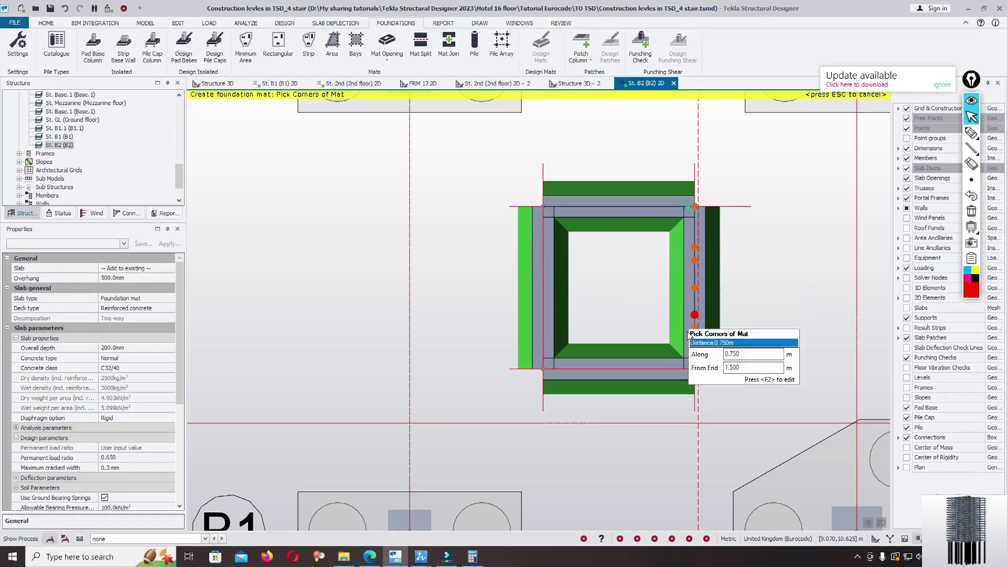
click(691, 386)
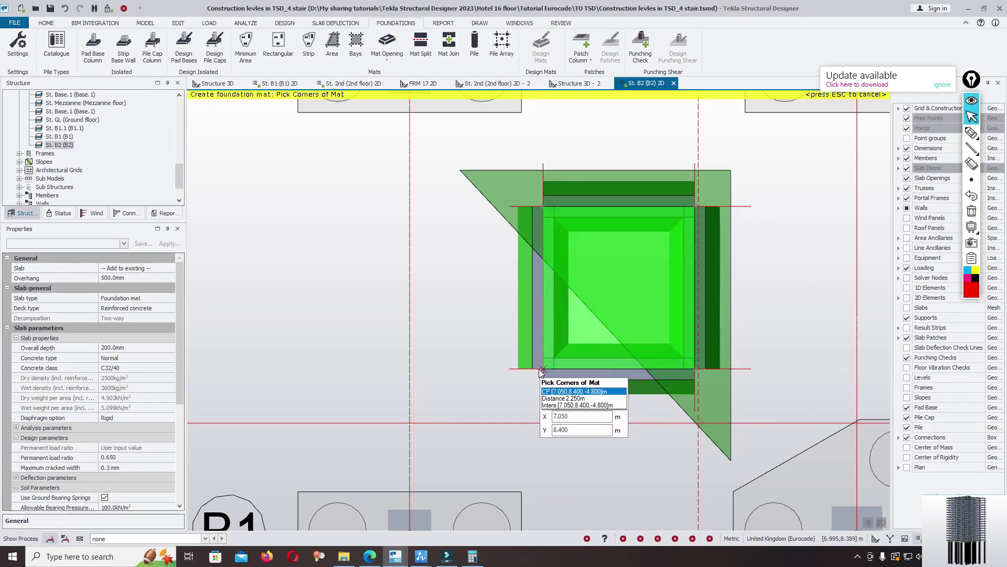
click(533, 370)
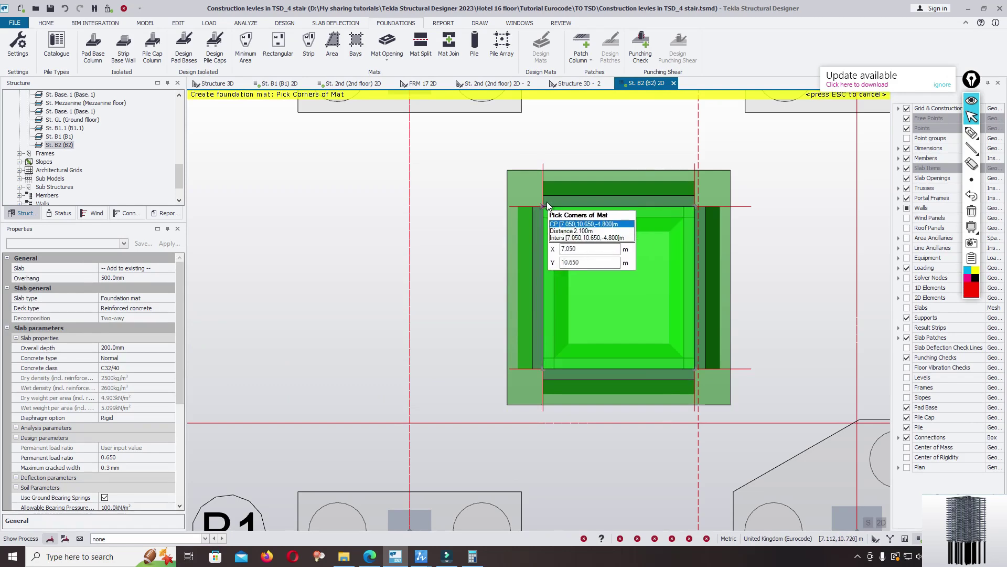
click(545, 206)
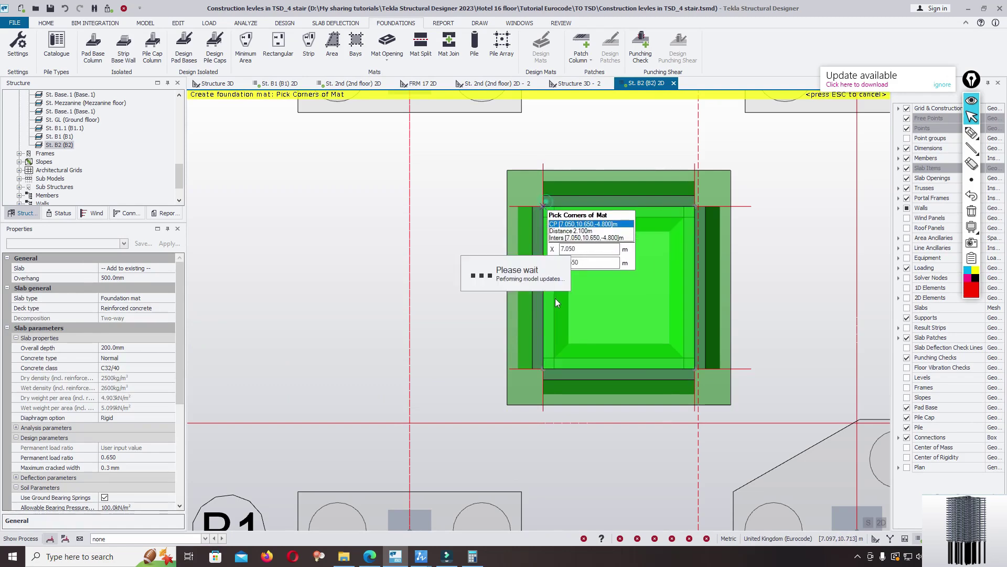
key(Escape)
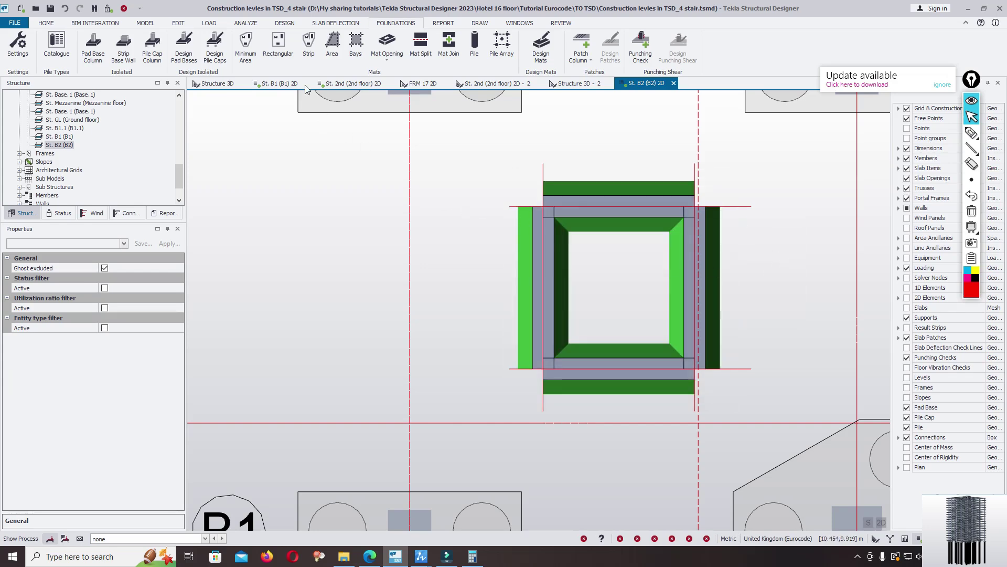
click(273, 43)
- Create rectangular mat MF 2 with 500 mm overhang around core wall W1, then select it
click(447, 187)
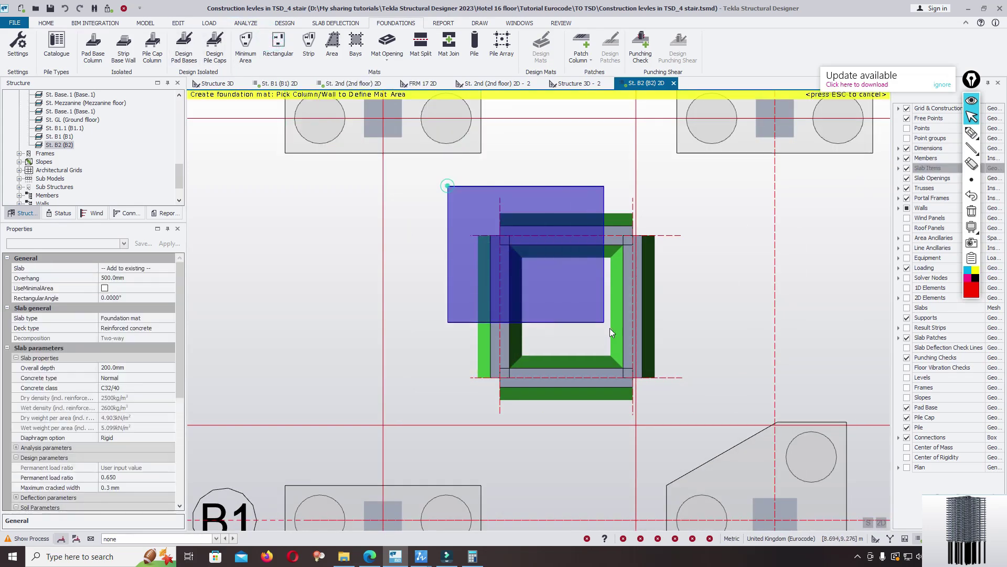
click(697, 442)
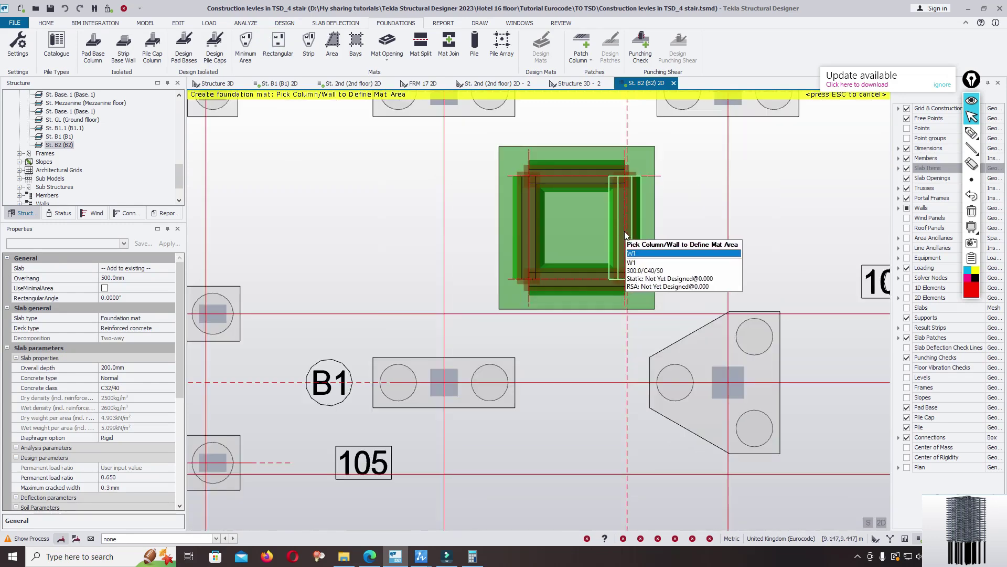
click(624, 232)
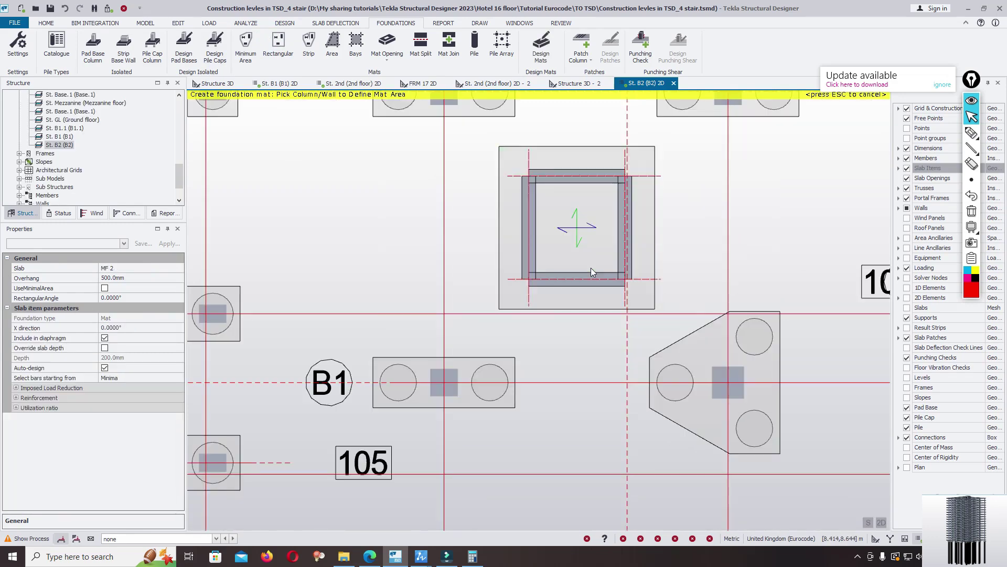
scroll(653, 244, down, 1)
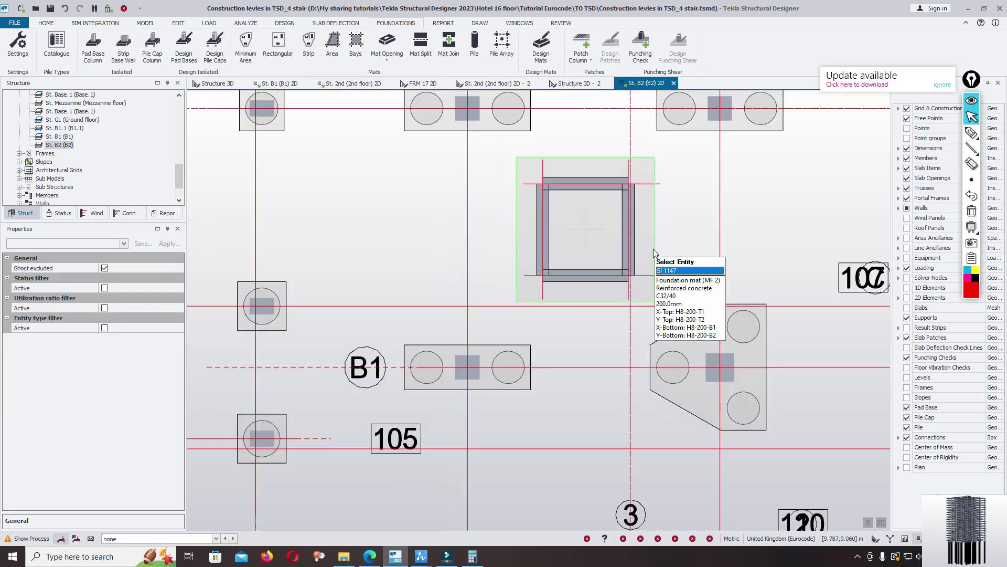
click(651, 247)
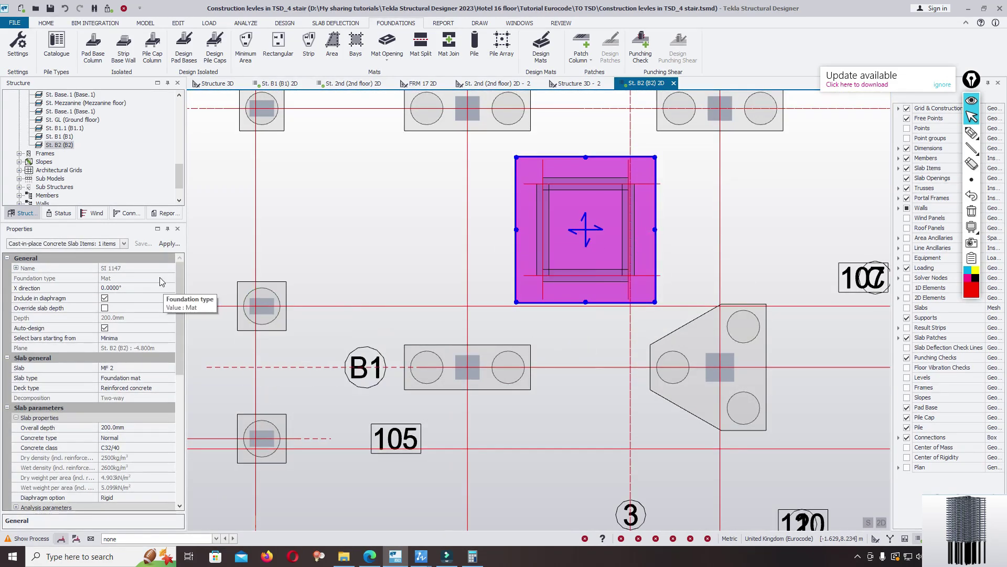
scroll(167, 289, down, 3)
click(137, 337)
- Set the core mat's overall depth to 1000 mm and its concrete class to C40/50
text(1000)
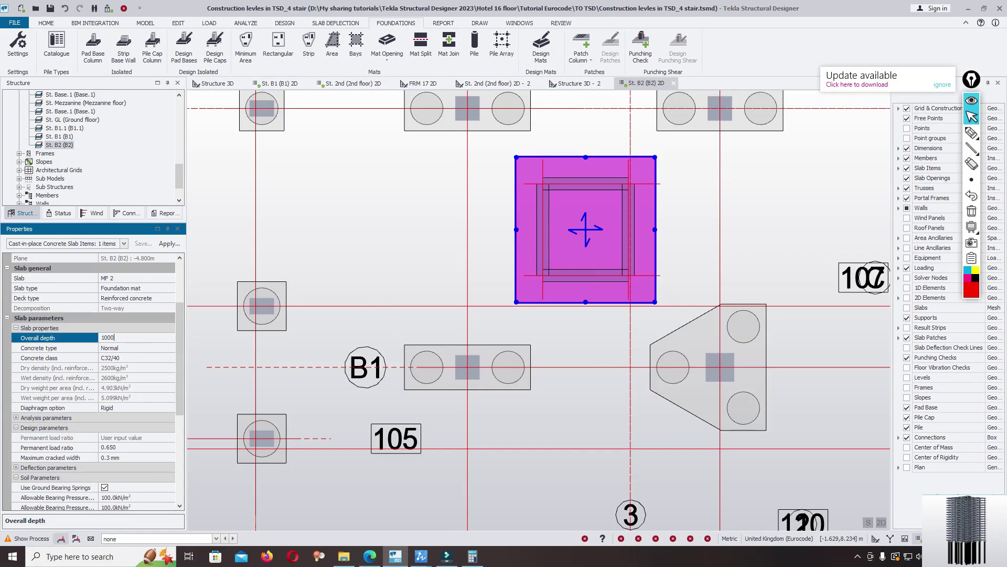
key(Return)
click(153, 358)
click(170, 358)
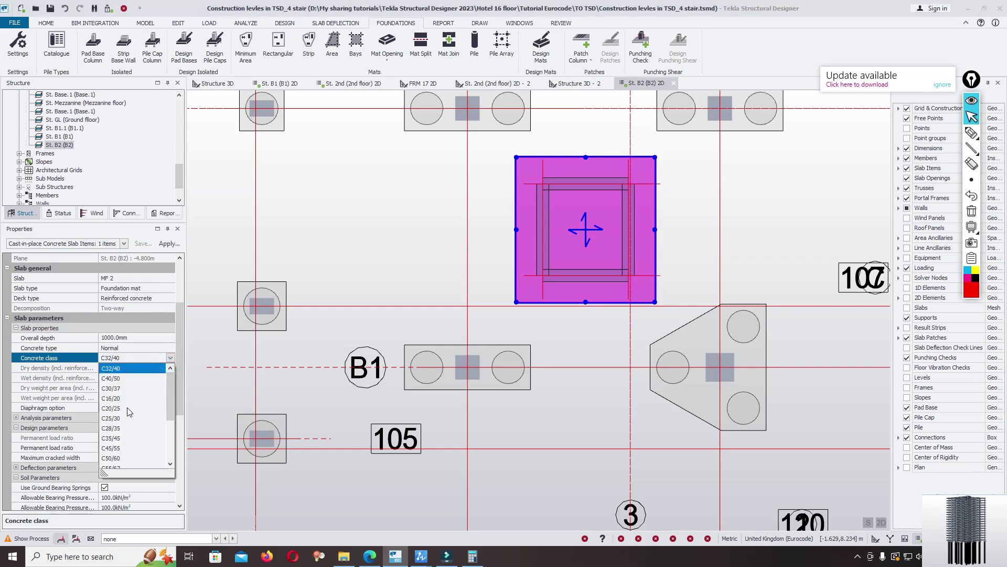
click(120, 378)
scroll(147, 405, down, 8)
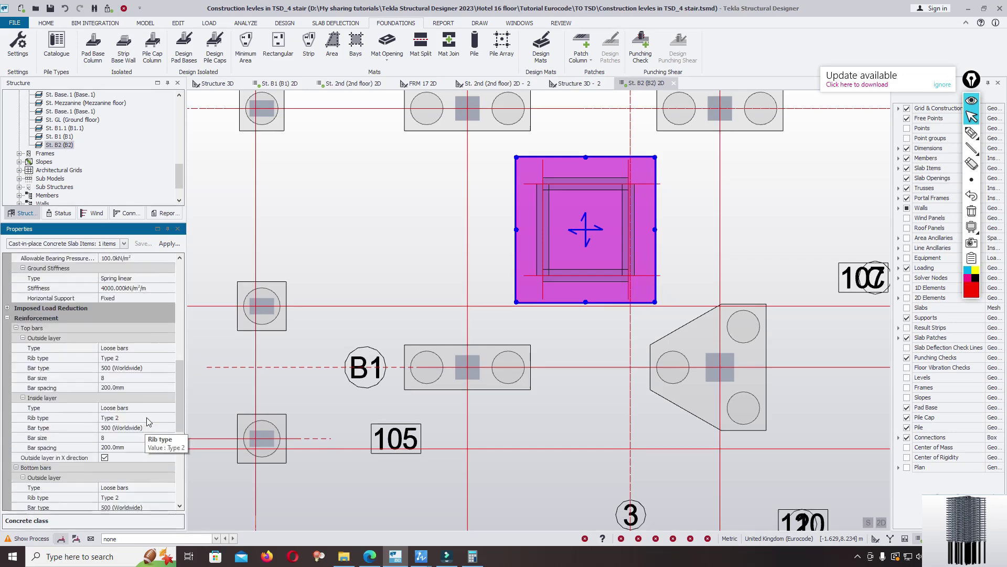
- Set the top outside and top inside bar sizes to 20
click(139, 378)
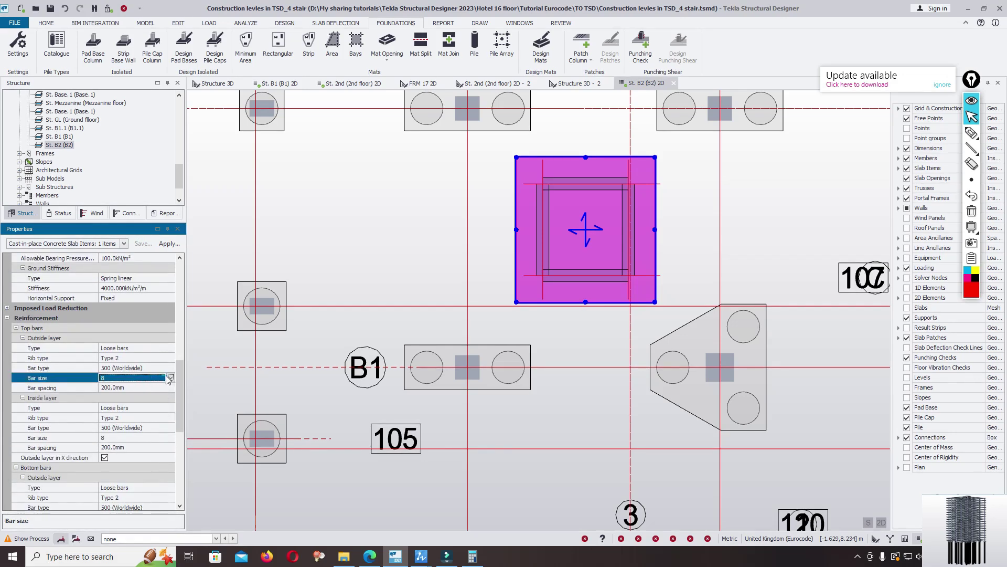
click(169, 377)
click(117, 428)
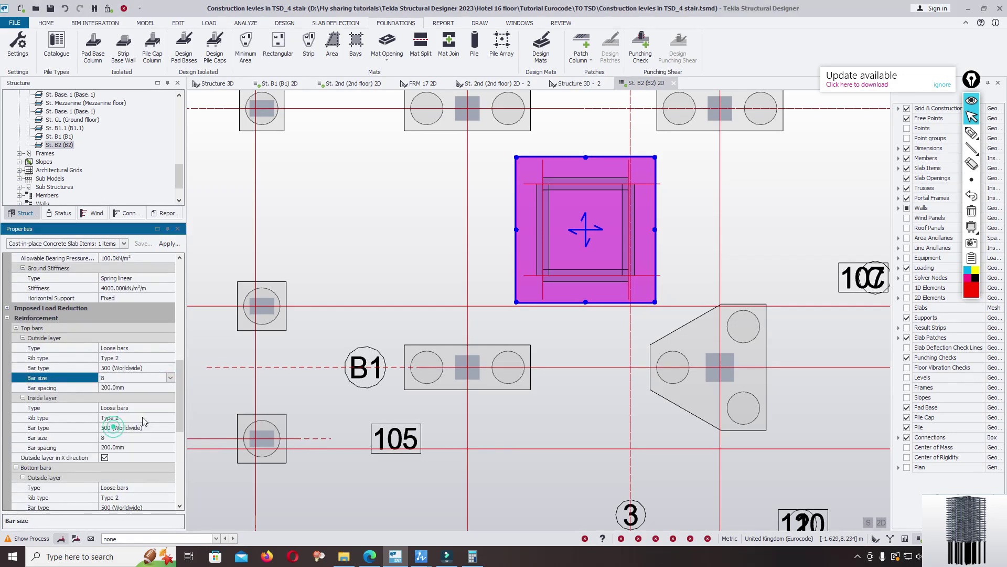
click(170, 438)
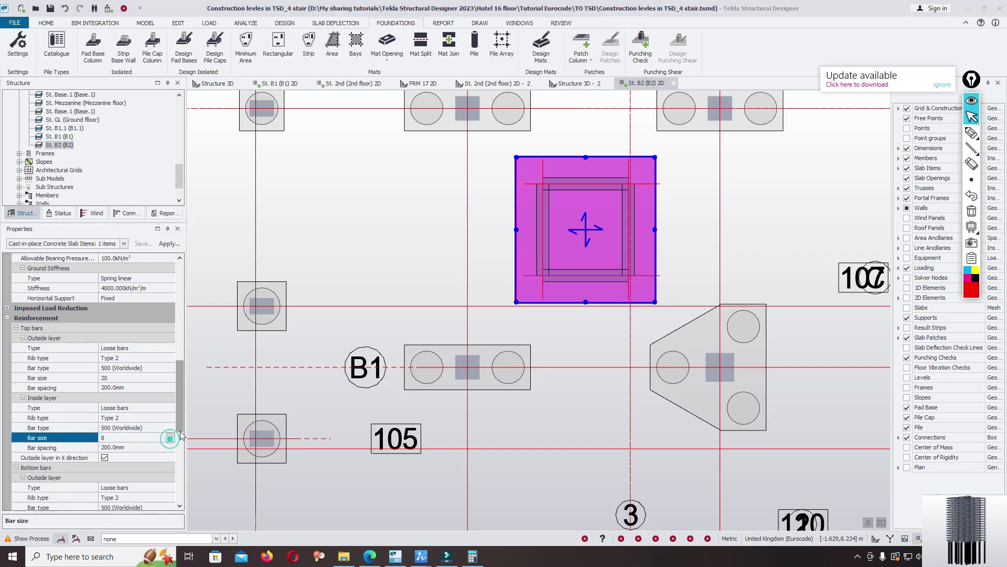
click(170, 438)
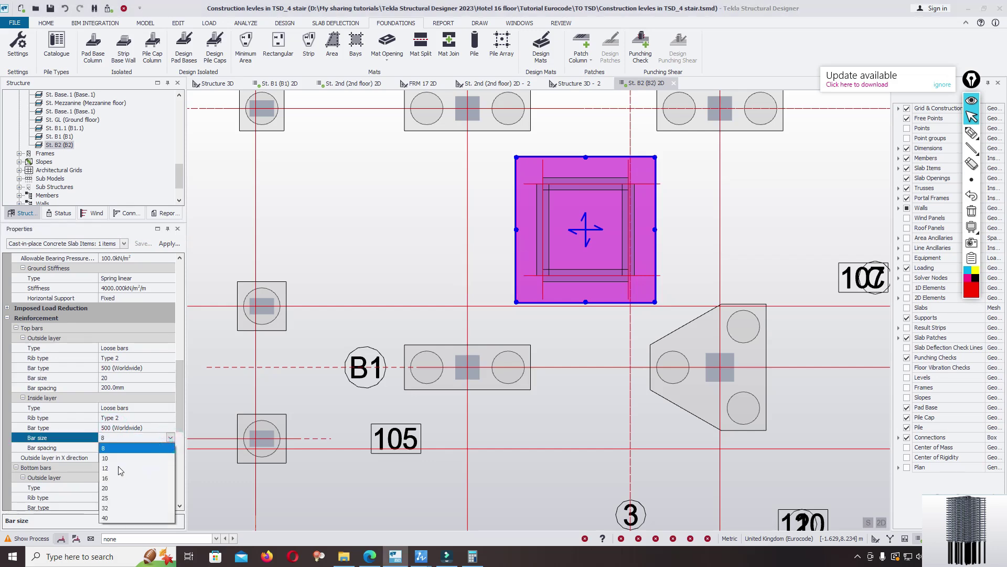
click(112, 488)
drag(177, 404, 176, 452)
- Set the bottom outside and bottom inside bar sizes to 20
click(170, 388)
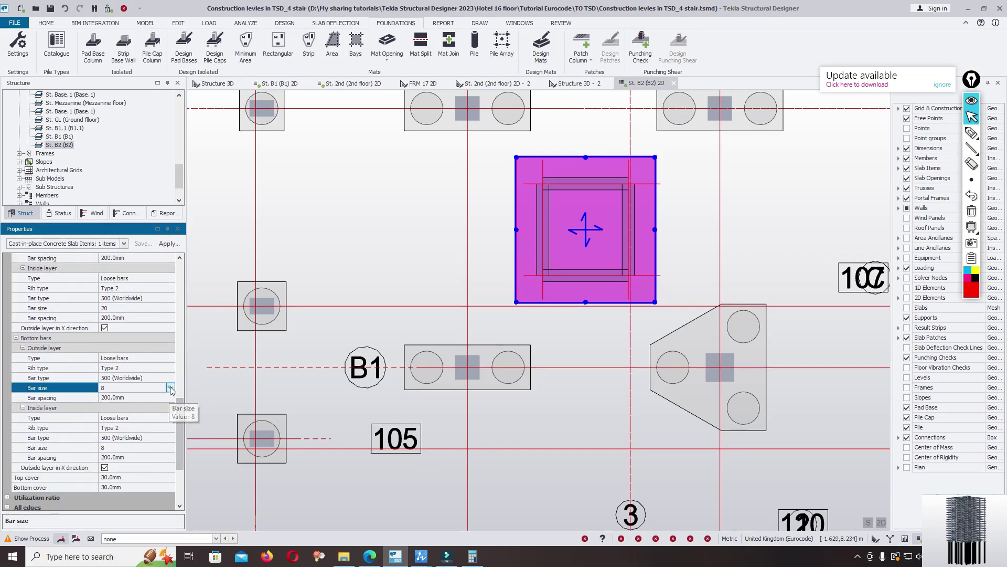
click(170, 386)
click(131, 439)
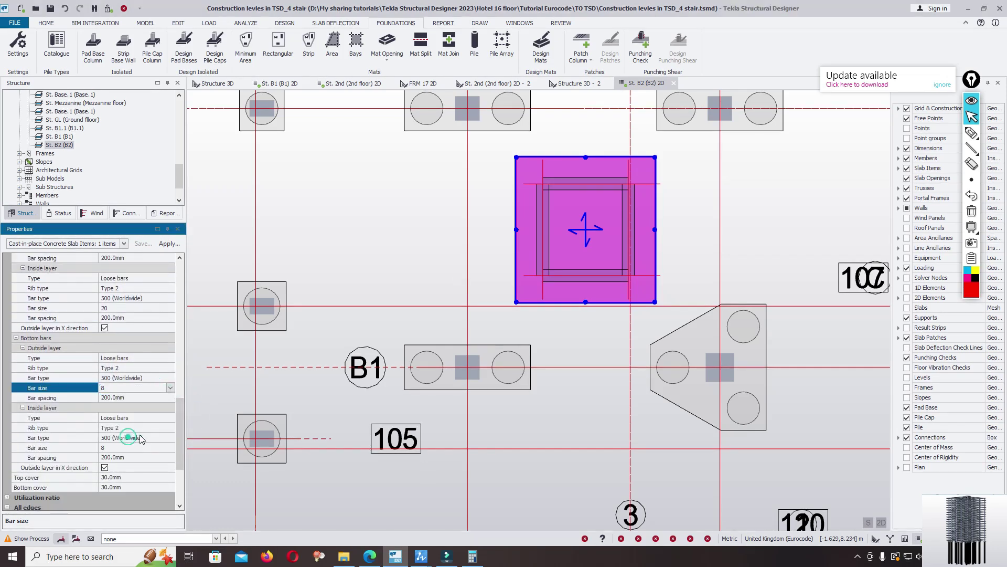
click(169, 447)
click(170, 447)
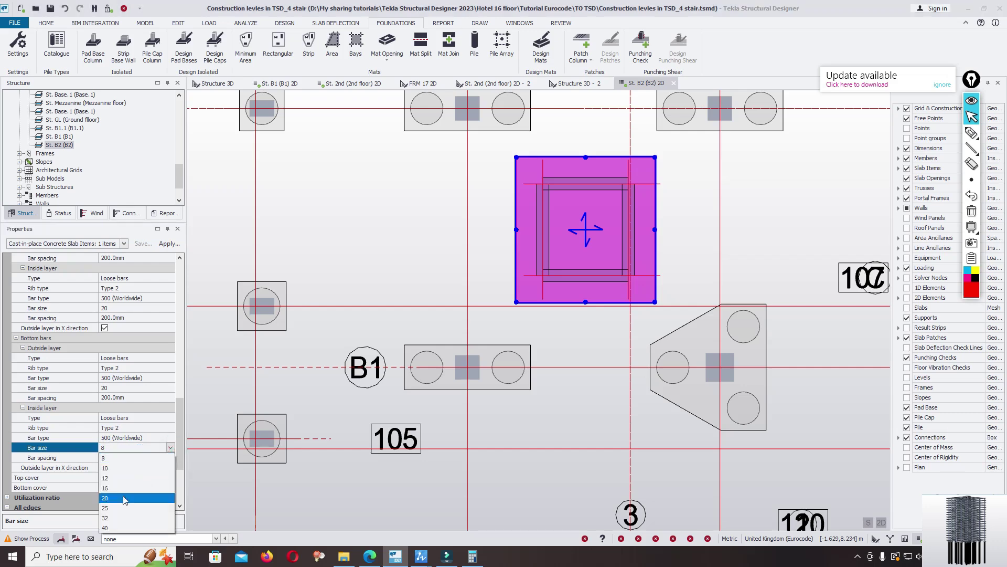
click(157, 458)
drag(181, 425, 171, 443)
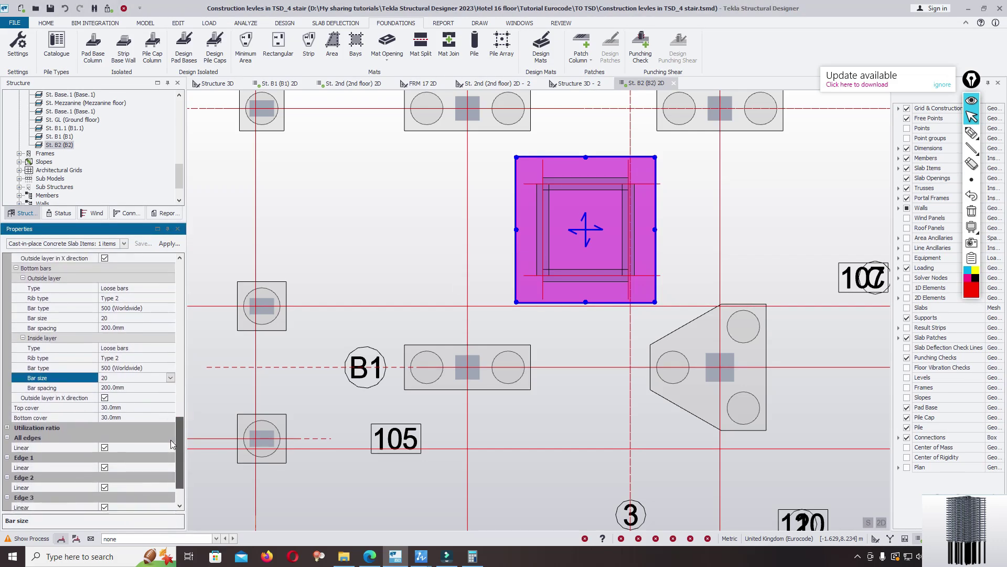
scroll(172, 443, down, 2)
- Set the mat's top and bottom cover to 75 mm
click(123, 367)
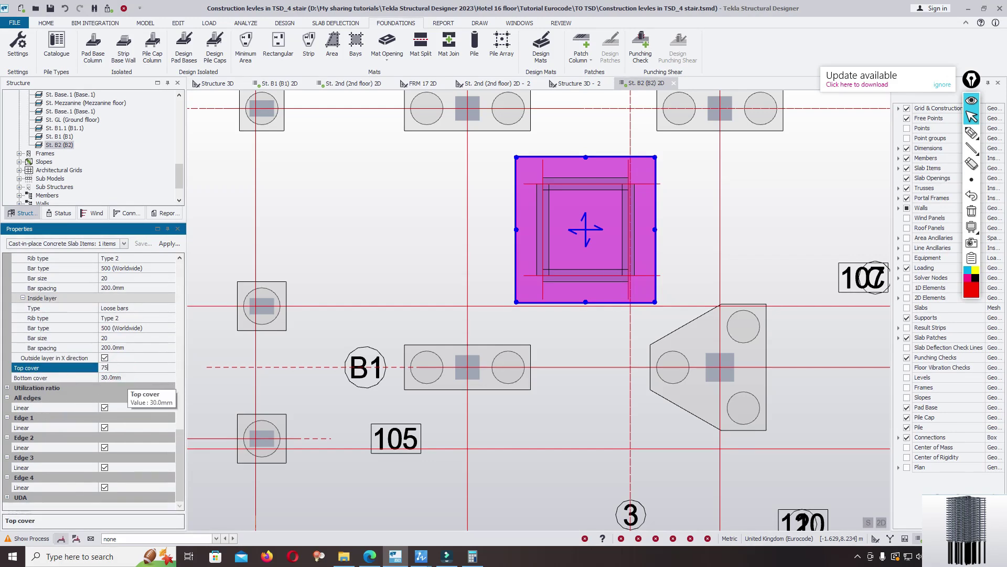
text(75)
click(133, 374)
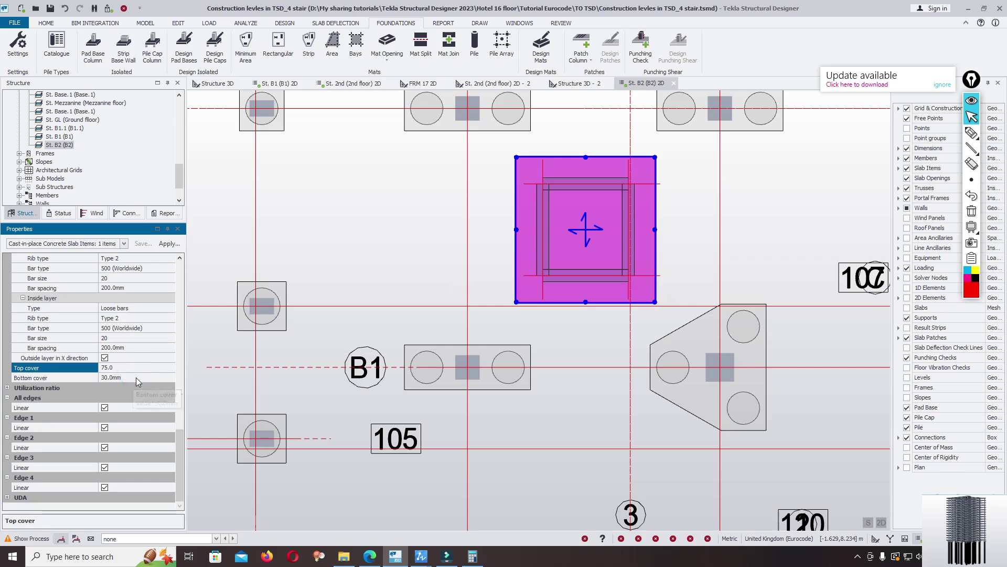
click(136, 377)
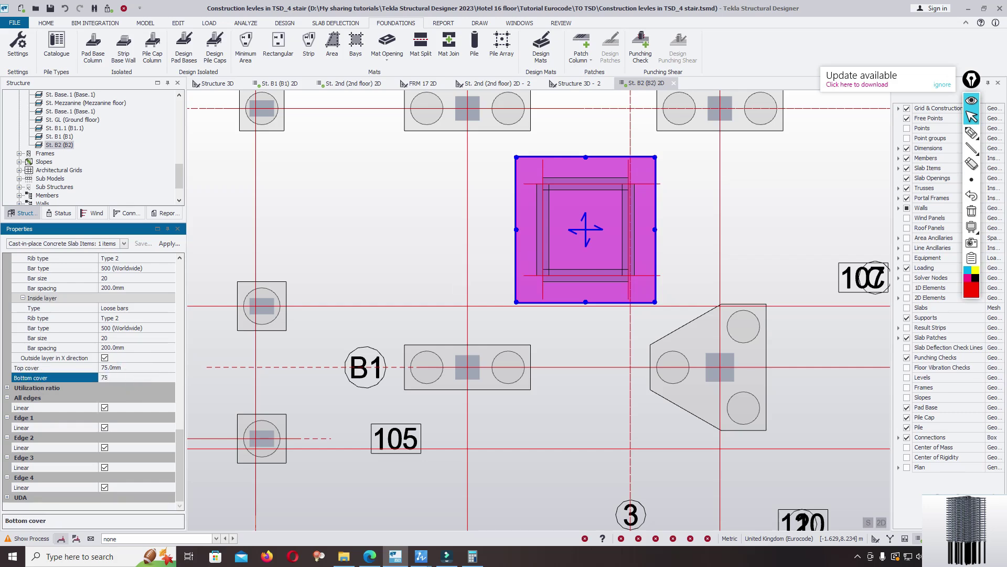
key(Return)
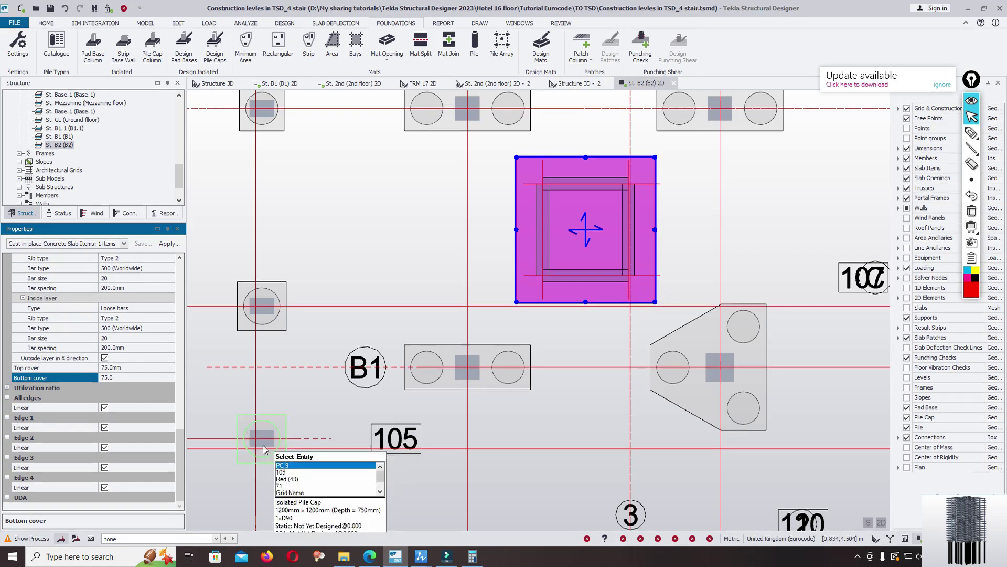
- Review the core mat's properties, clear the selection, and save the model
click(507, 269)
scroll(508, 273, down, 2)
click(548, 225)
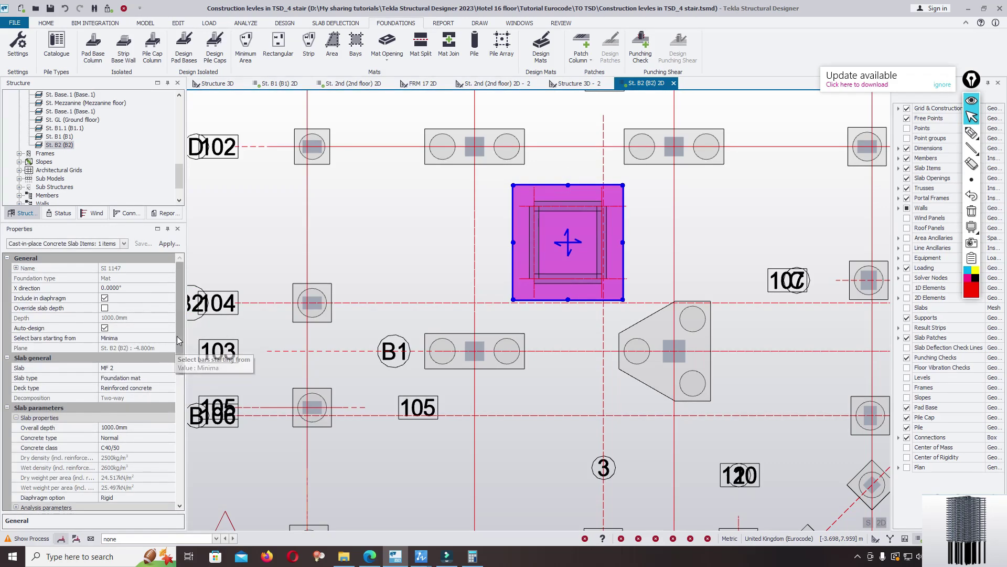
drag(179, 341, 178, 351)
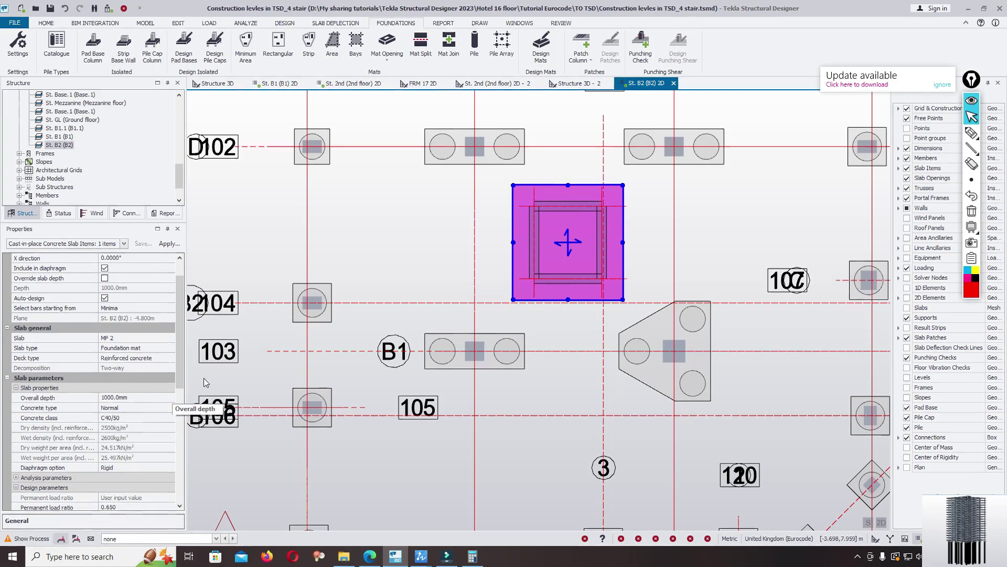
scroll(456, 270, down, 4)
click(466, 263)
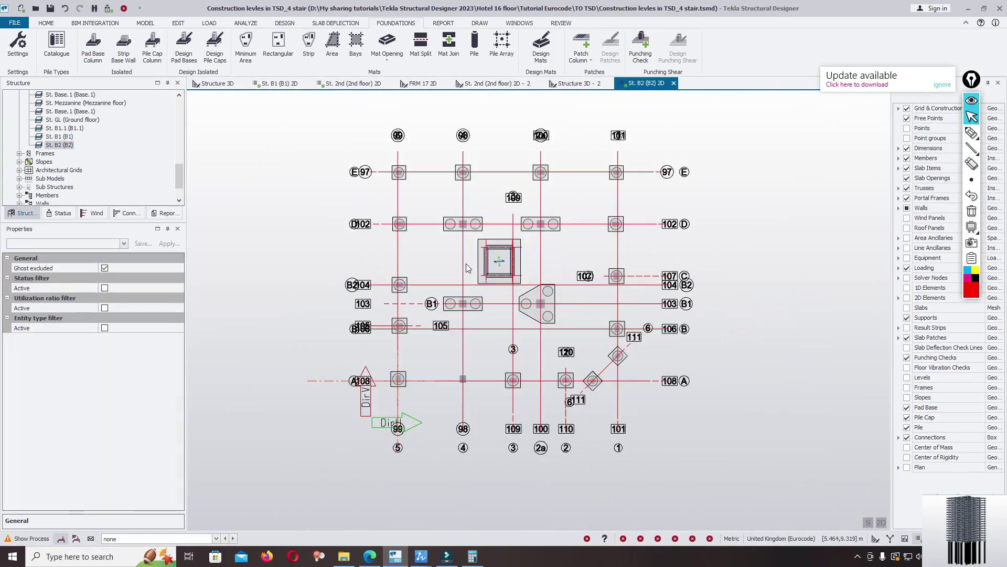
click(14, 20)
click(33, 82)
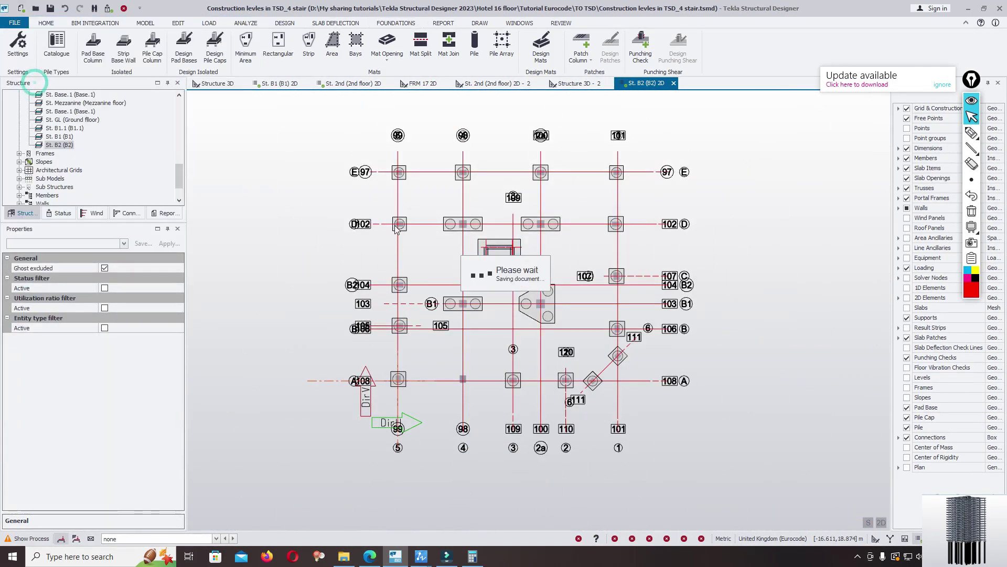
- Select everything on plan B2 and filter it down to the 19 pile caps
drag(381, 152, 650, 397)
scroll(512, 283, up, 2)
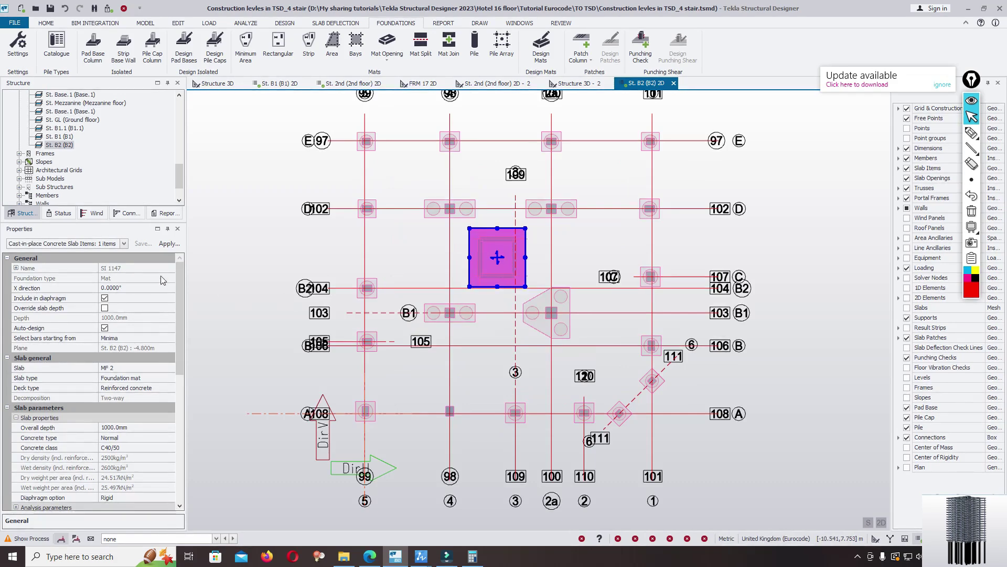
click(14, 245)
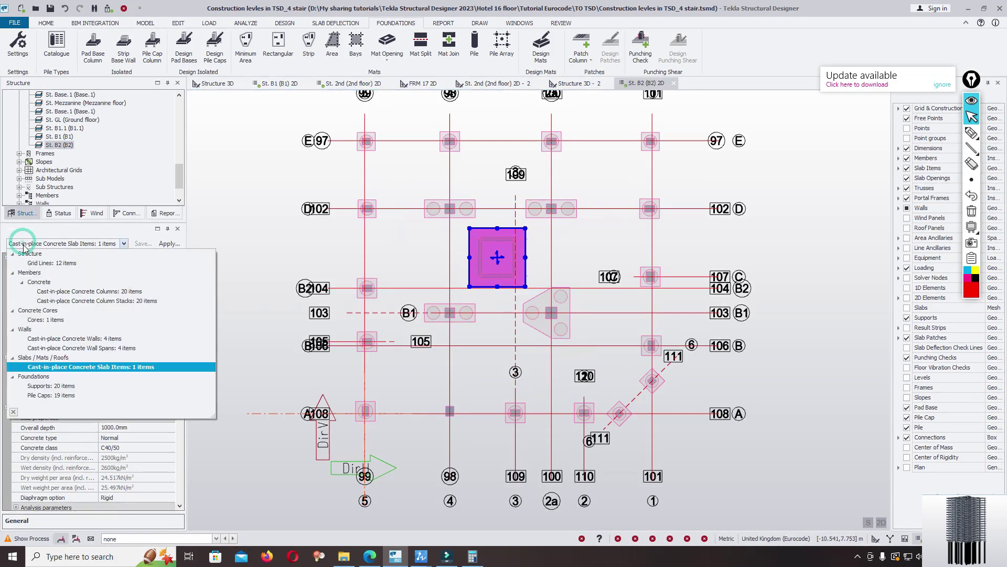
click(78, 396)
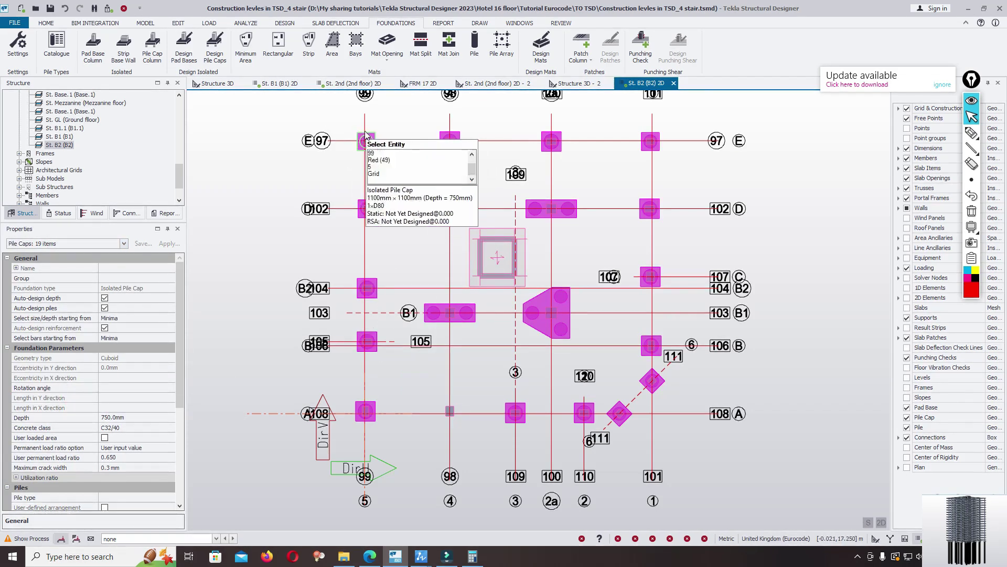
drag(180, 374, 174, 399)
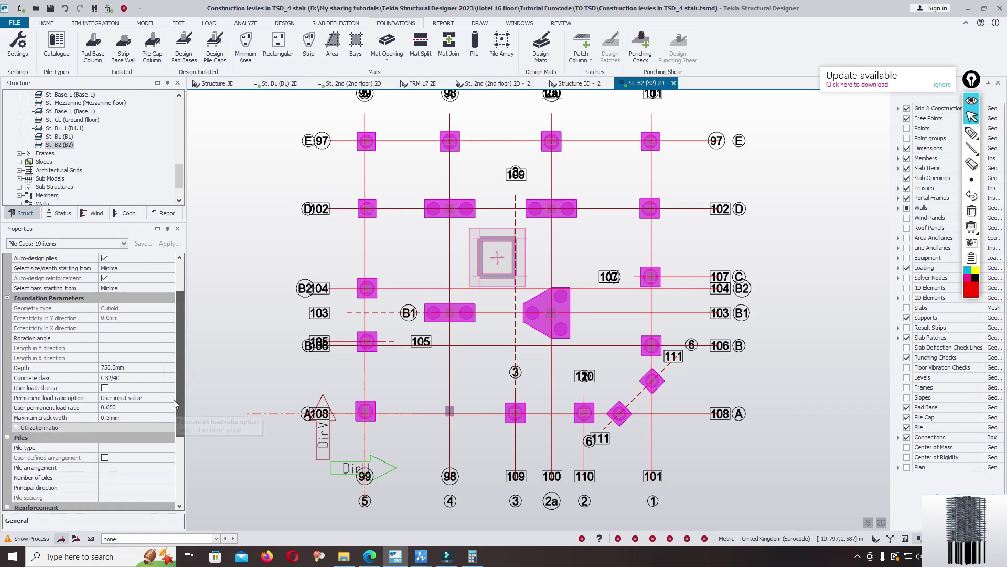
click(143, 382)
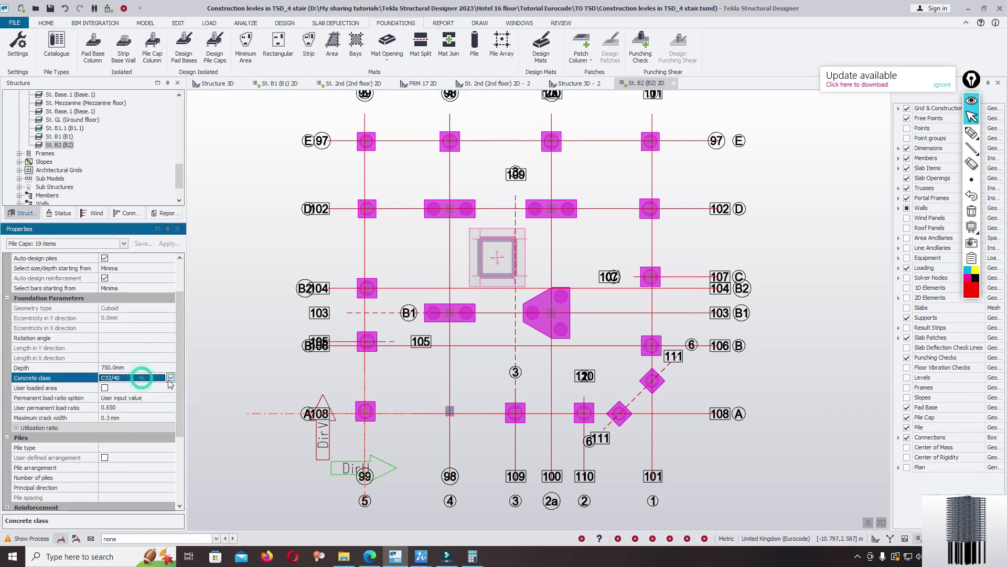
- Set all 19 pile caps to C40/50 concrete and 1000 mm depth
click(170, 379)
click(118, 388)
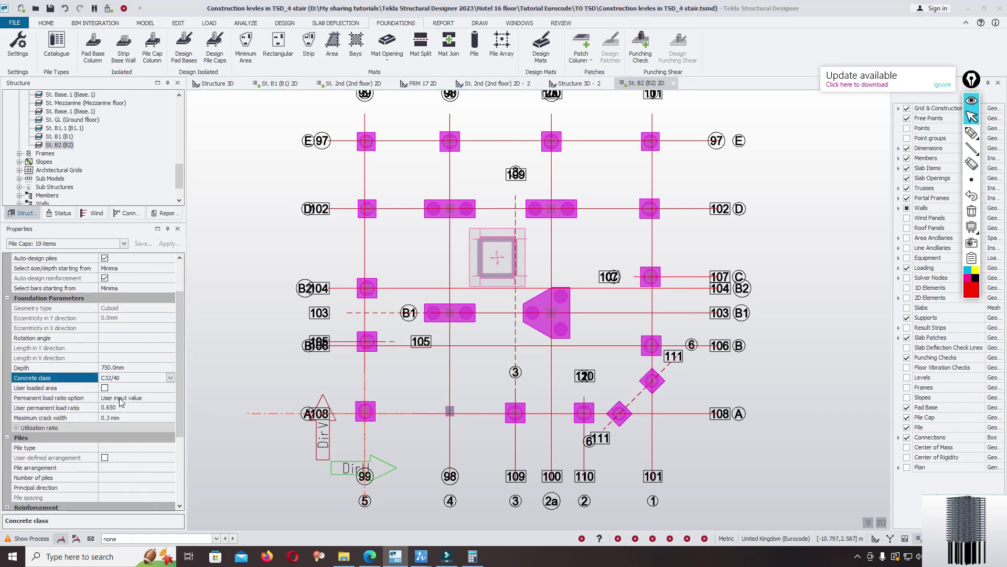
click(171, 378)
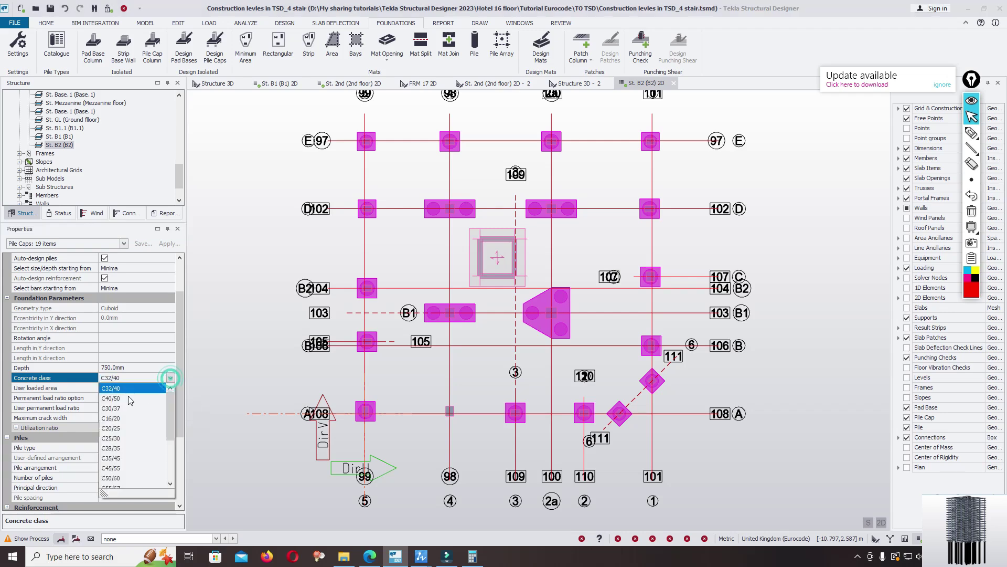
click(122, 400)
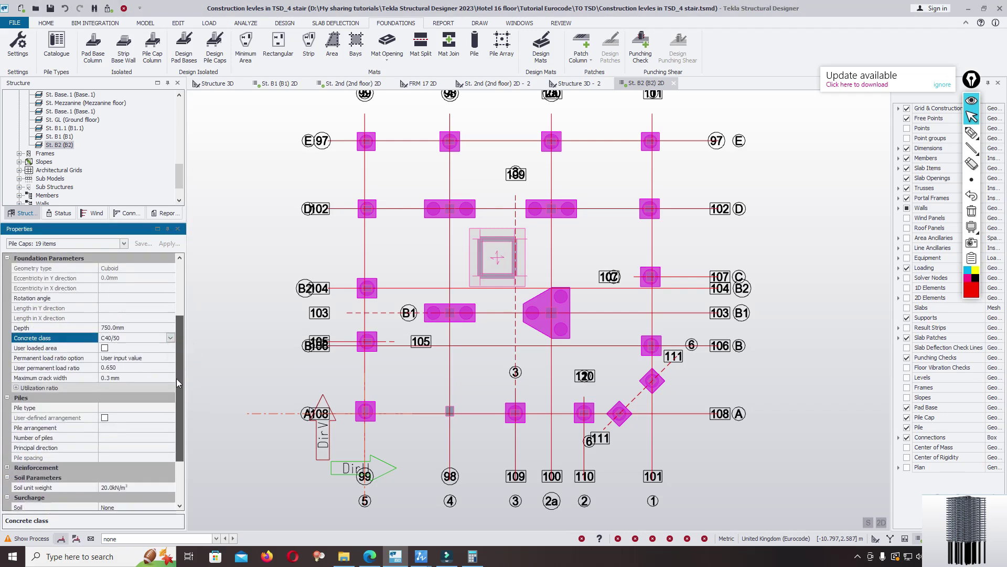
scroll(177, 379, down, 2)
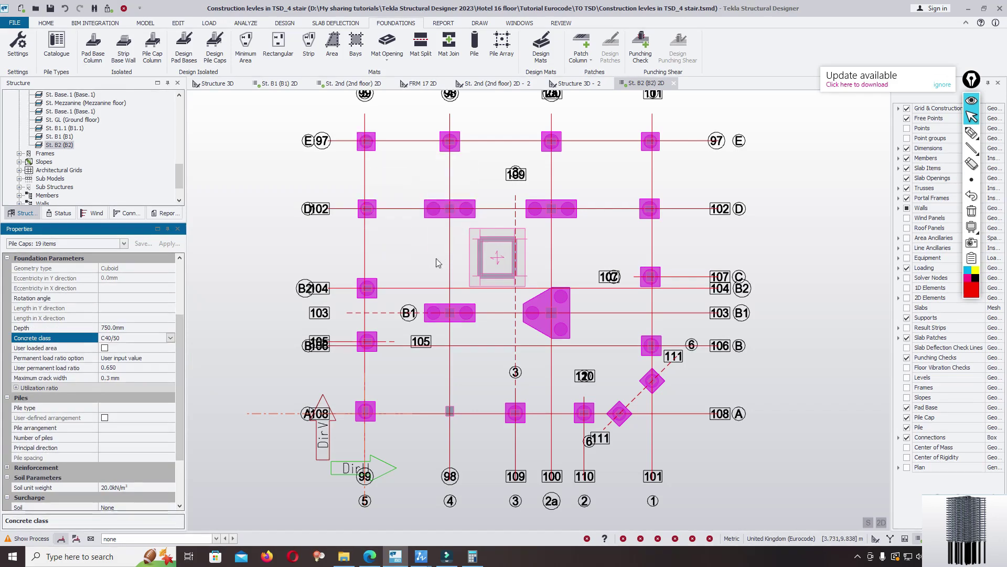
scroll(513, 322, up, 1)
scroll(430, 304, up, 2)
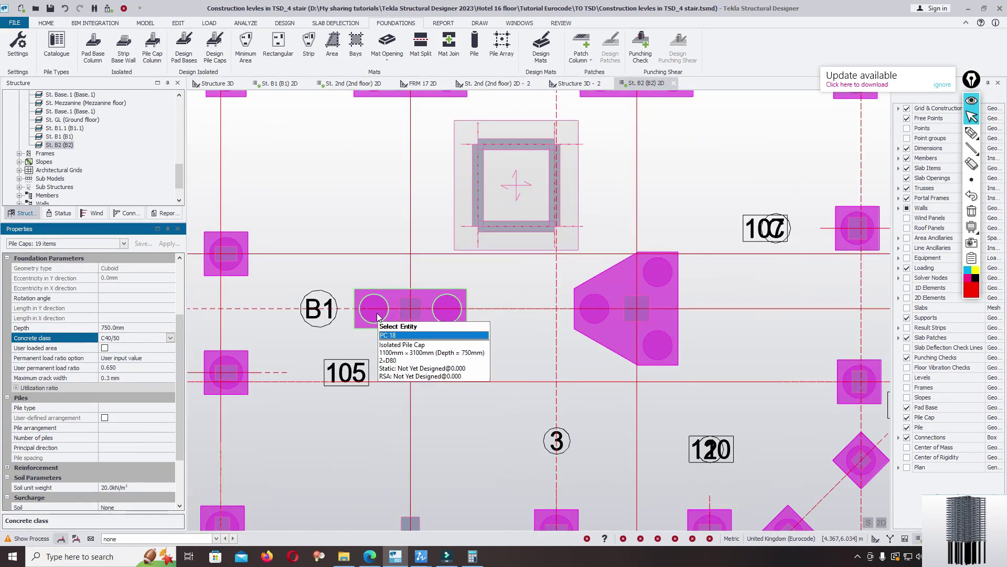
scroll(415, 307, up, 2)
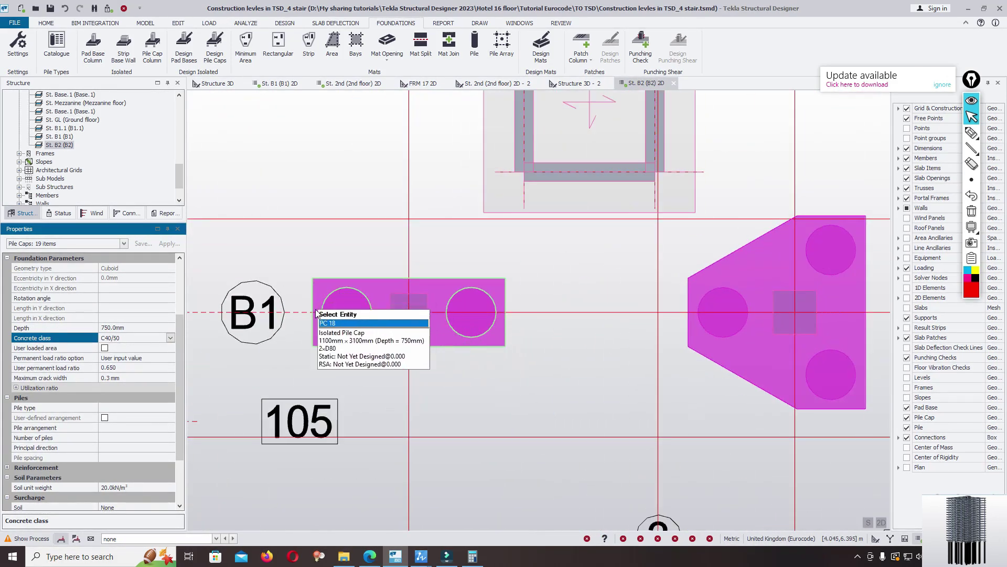
scroll(331, 320, down, 2)
scroll(636, 332, up, 1)
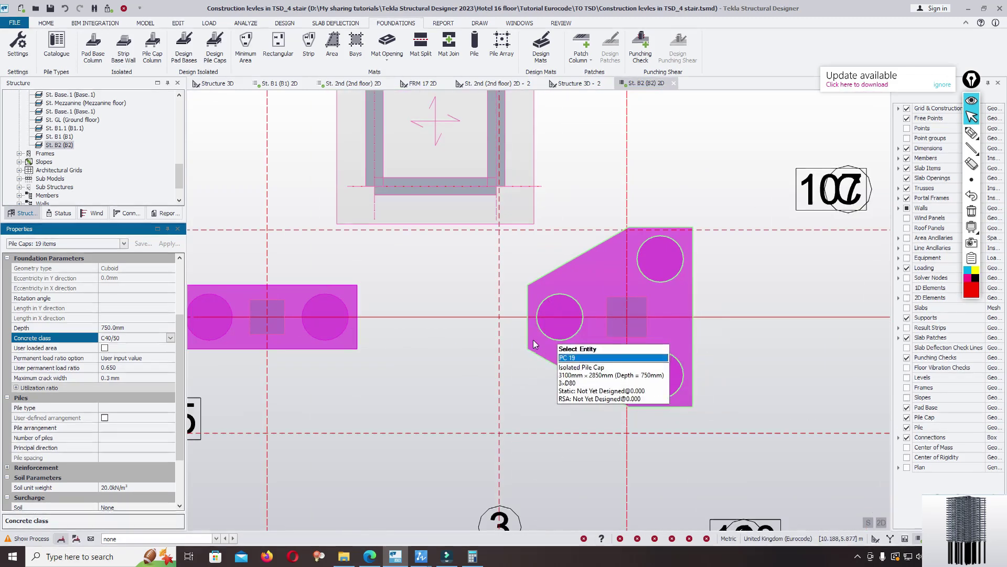
scroll(181, 366, down, 2)
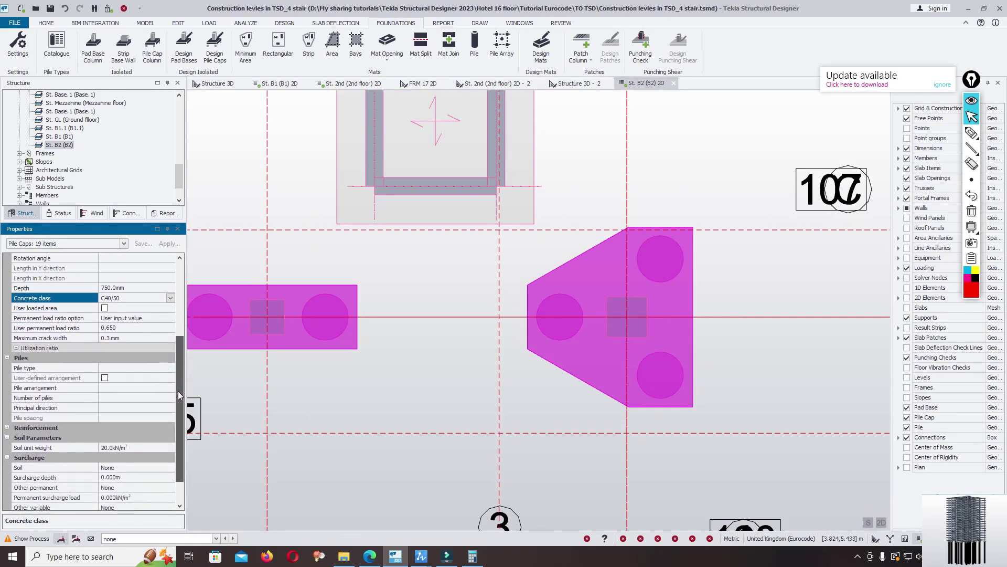
click(142, 288)
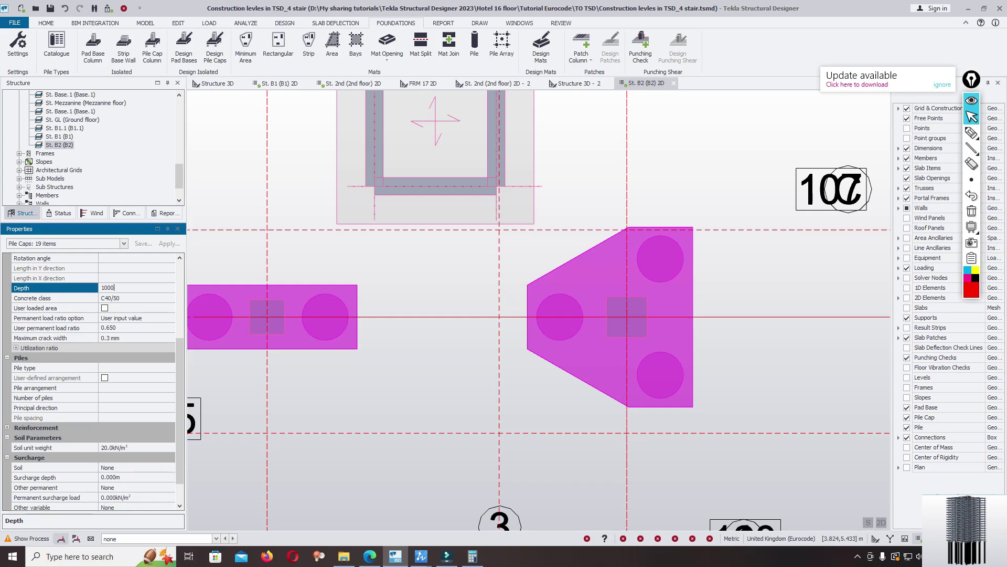
scroll(158, 388, down, 5)
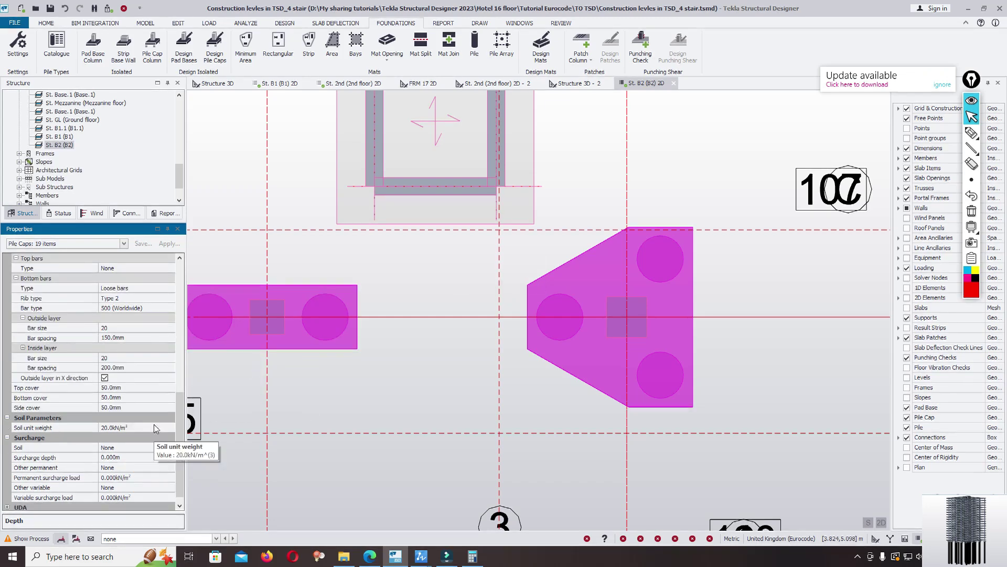
- Select the two two-pile caps on grid D and the one on B1, and make them 1400 mm deep
click(387, 393)
scroll(420, 341, down, 5)
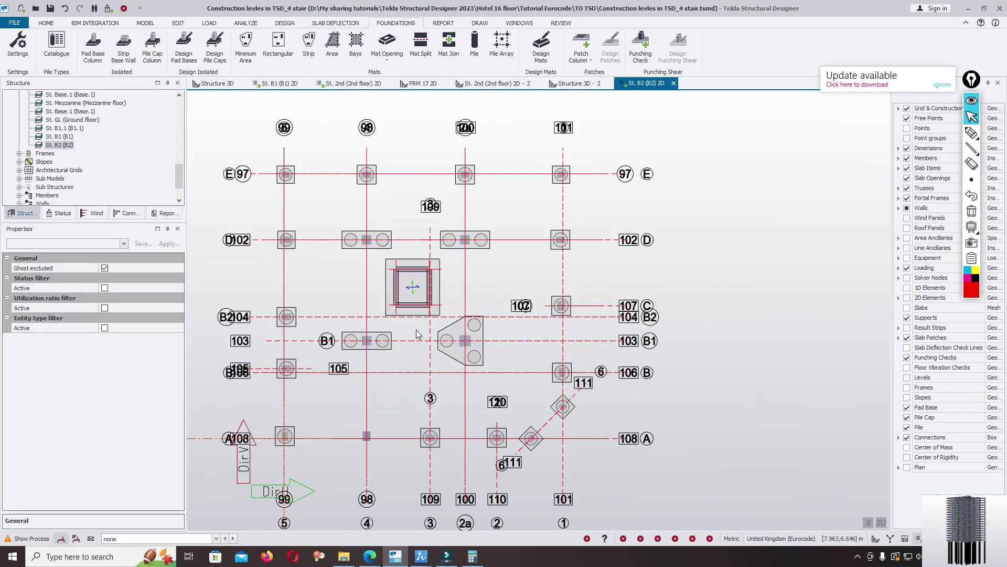
mouse_move(405, 309)
mouse_move(367, 232)
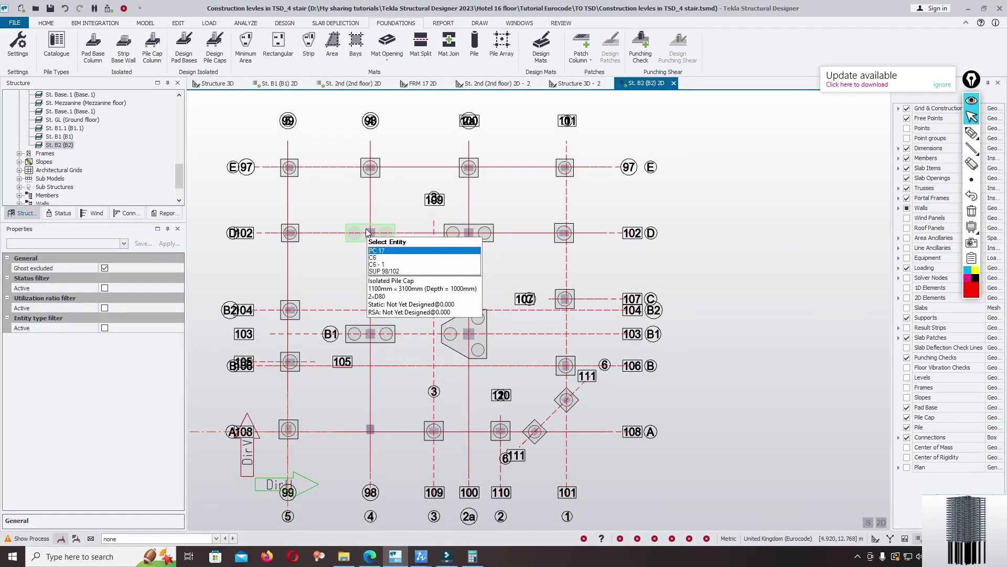
click(366, 231)
click(475, 235)
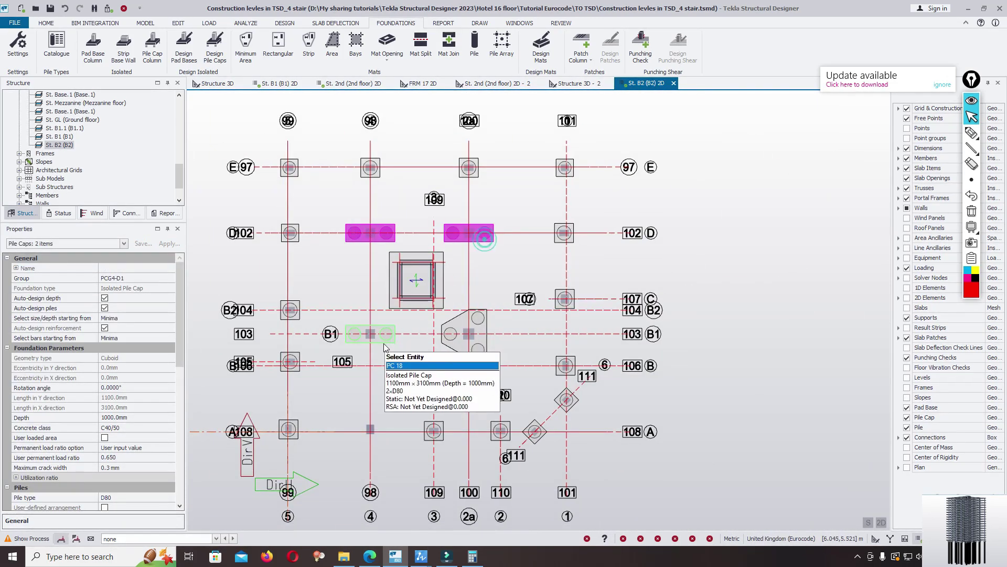
click(383, 339)
scroll(157, 362, down, 2)
click(135, 377)
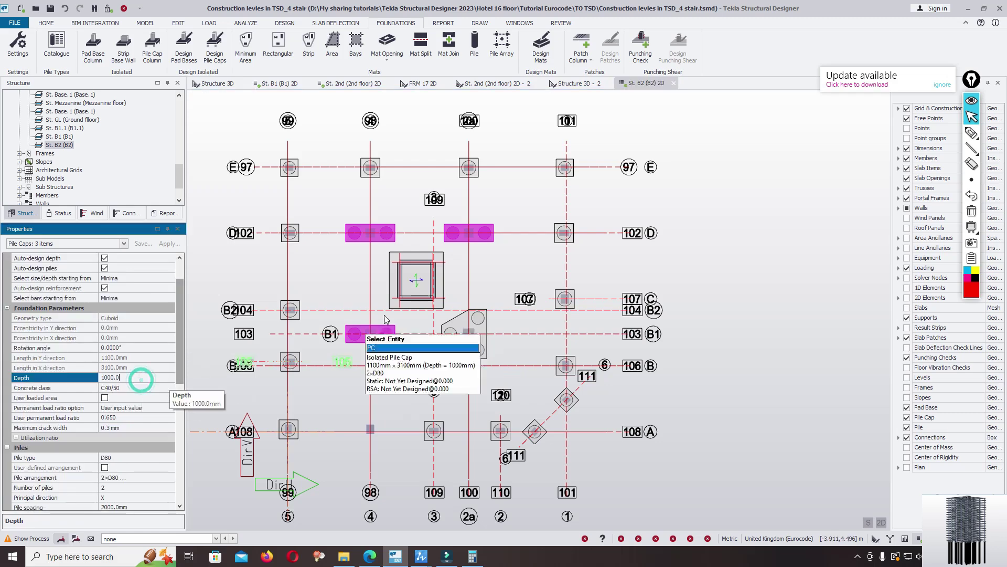
scroll(355, 231, up, 6)
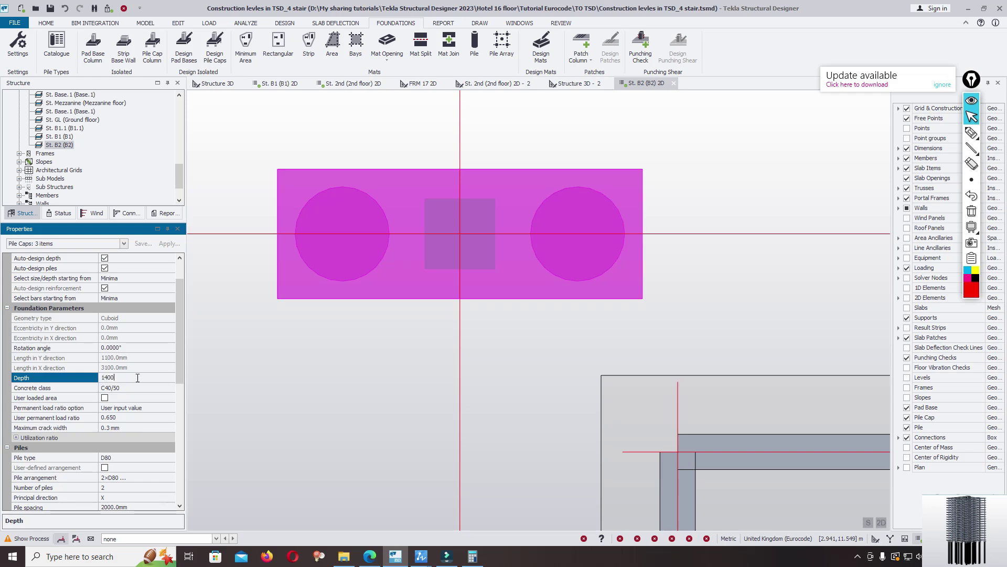
key(Return)
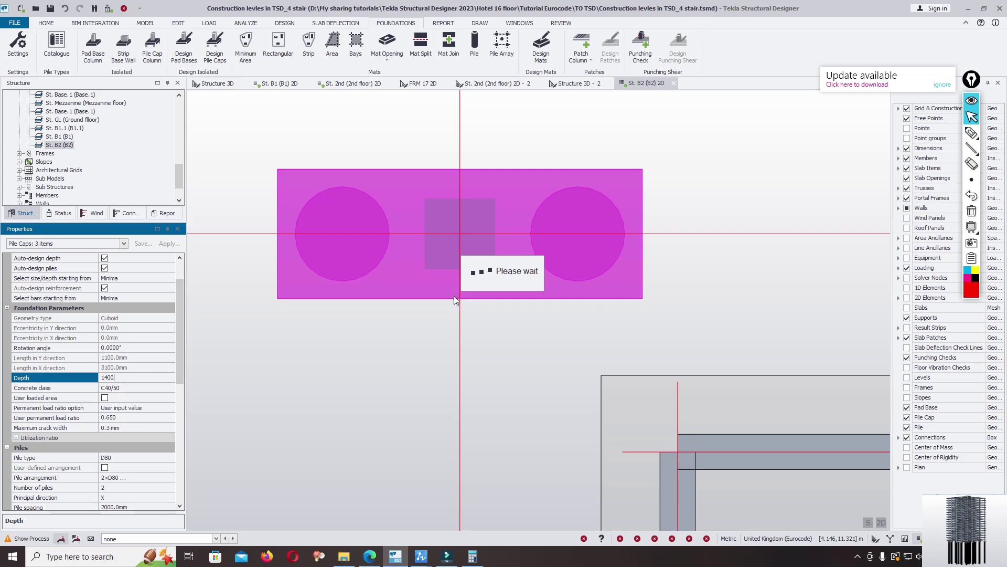
- Make the three-pile cap near the core 1400 mm deep
scroll(457, 283, down, 5)
middle_drag(630, 342, 608, 220)
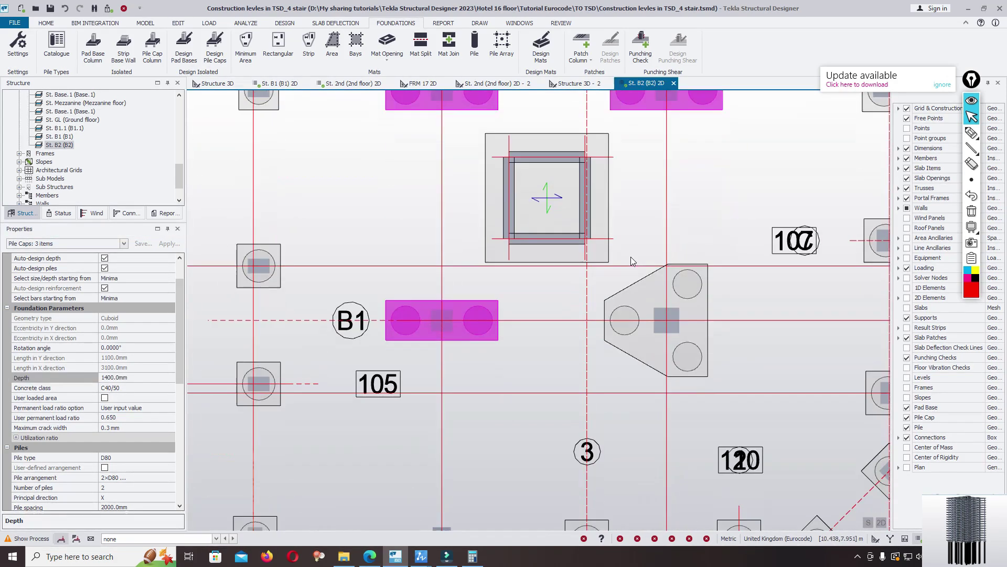
click(671, 347)
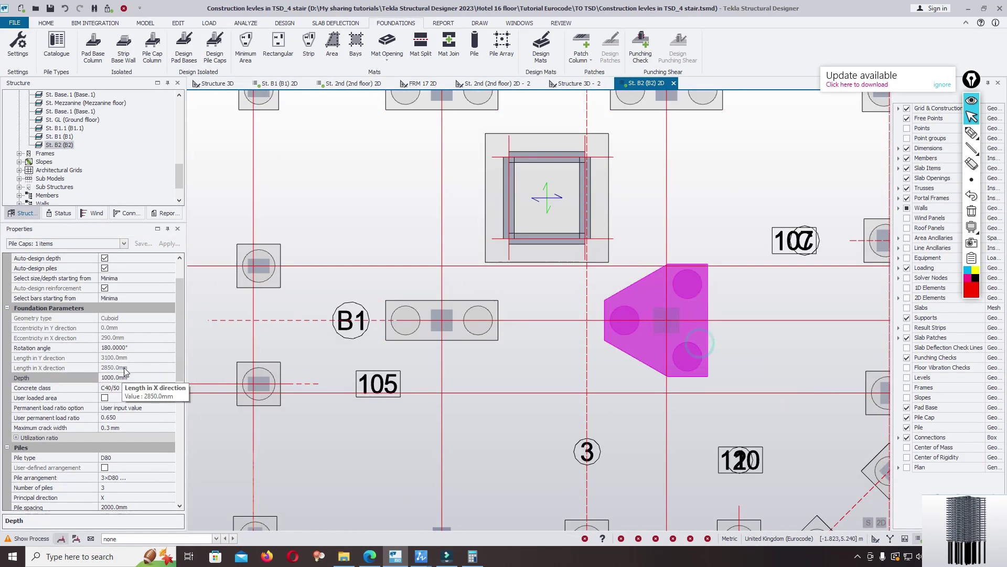
click(136, 377)
text(1400)
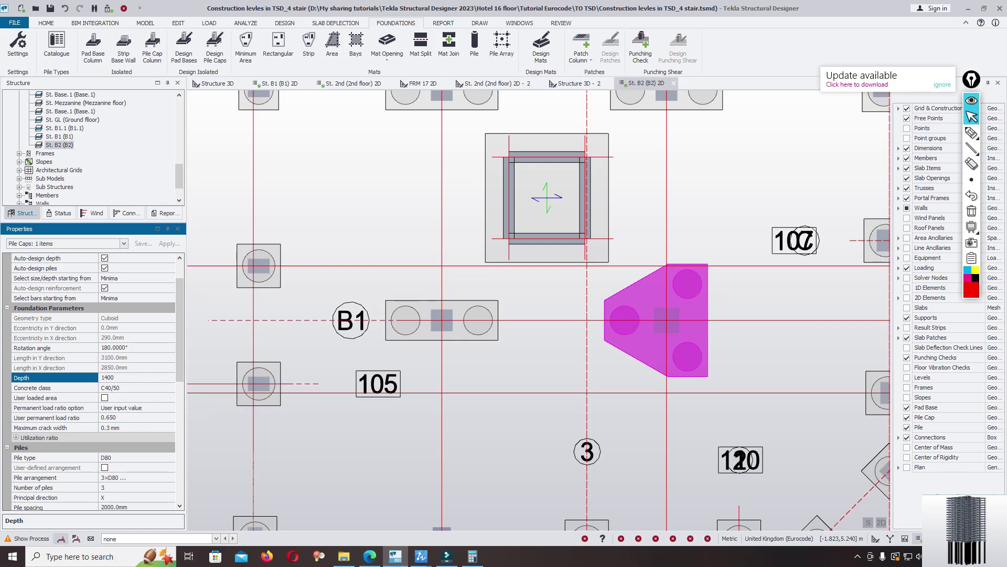
key(Return)
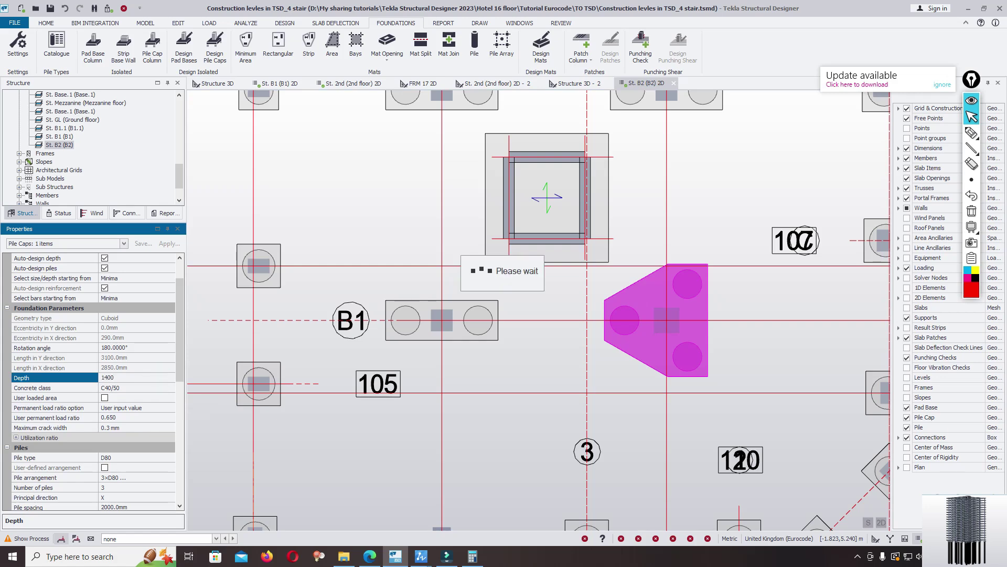
- Place D60 piles on the core mat under the core's bottom-left and bottom-right corners
click(476, 46)
scroll(521, 234, up, 5)
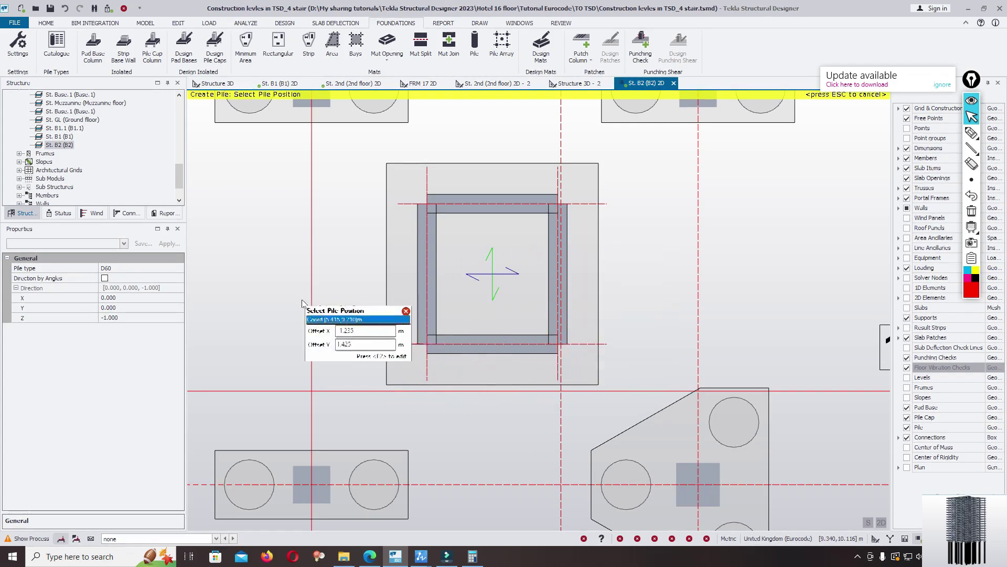
click(171, 269)
click(171, 269)
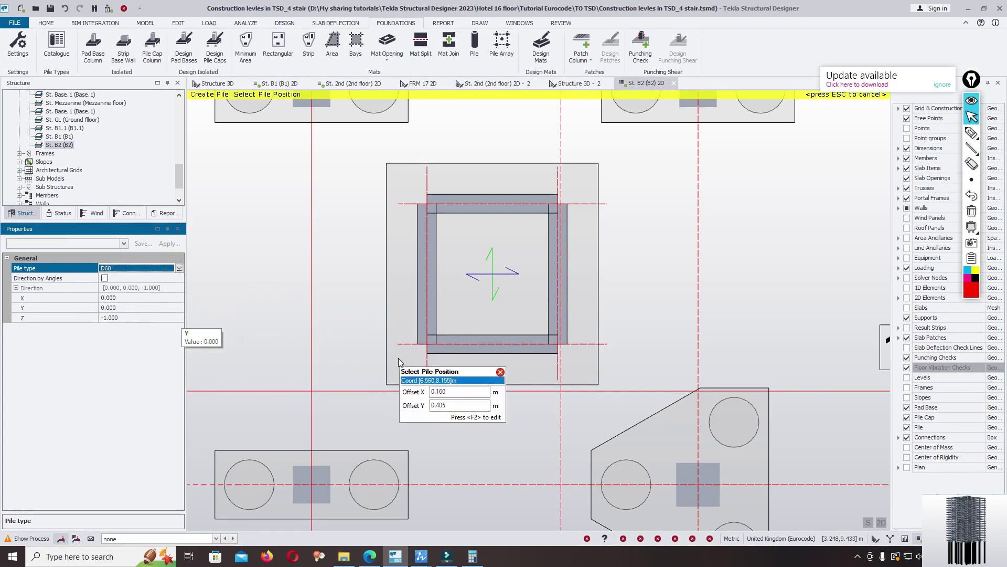
click(426, 343)
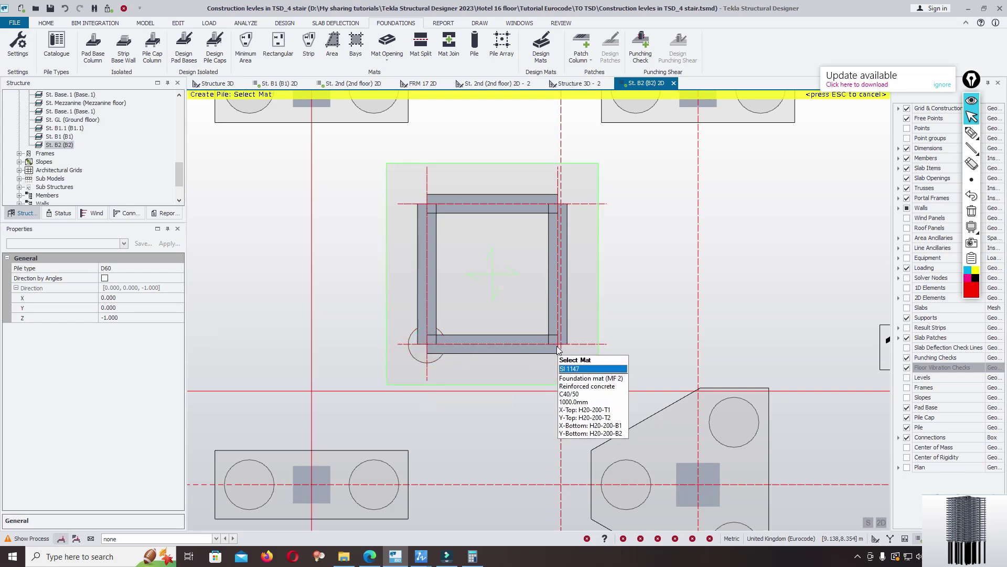
click(509, 232)
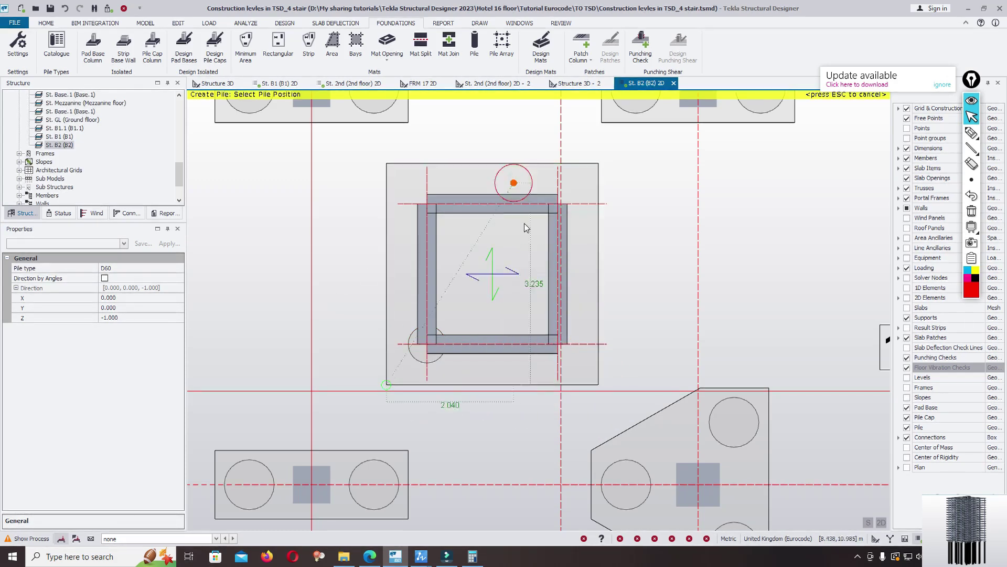
scroll(554, 347, up, 2)
click(558, 346)
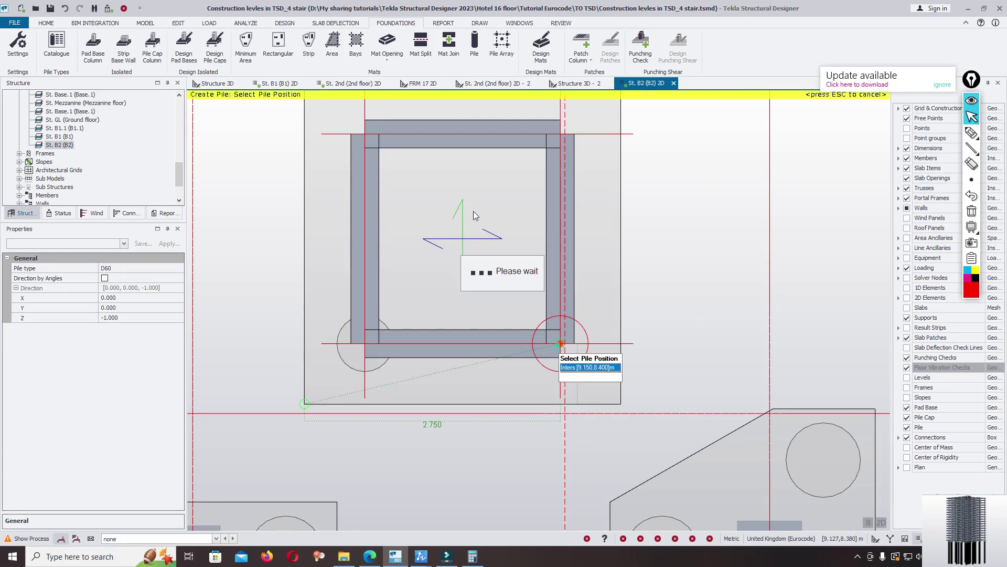
- Place D60 piles under the core's top-right and top-left corners, end placement, and save
scroll(525, 309, down, 2)
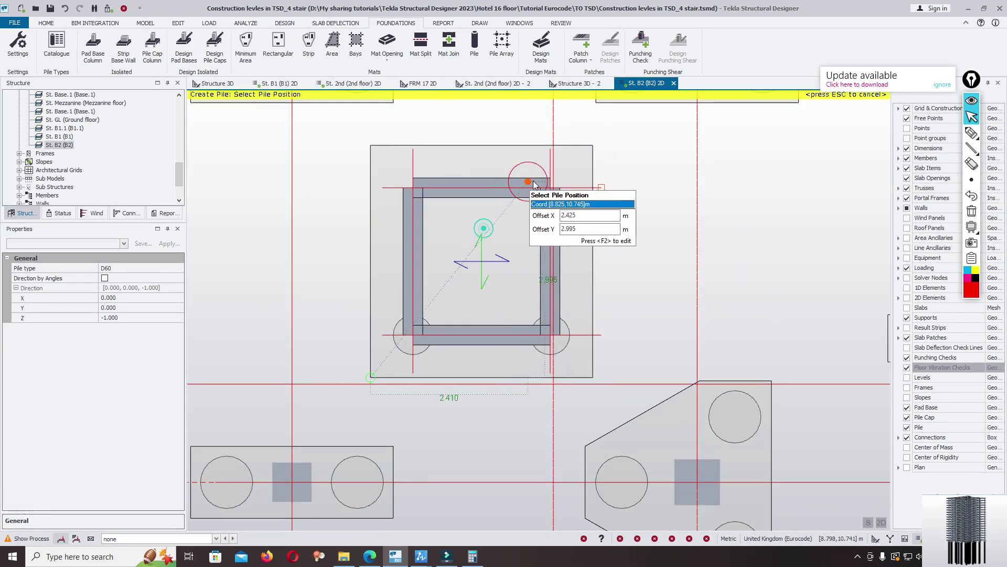
scroll(554, 189, up, 3)
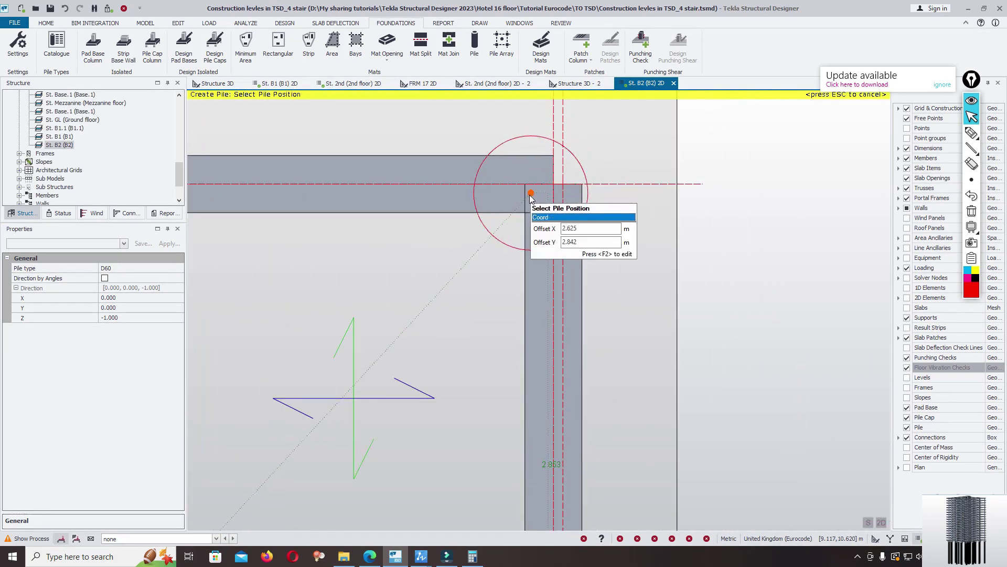
click(552, 189)
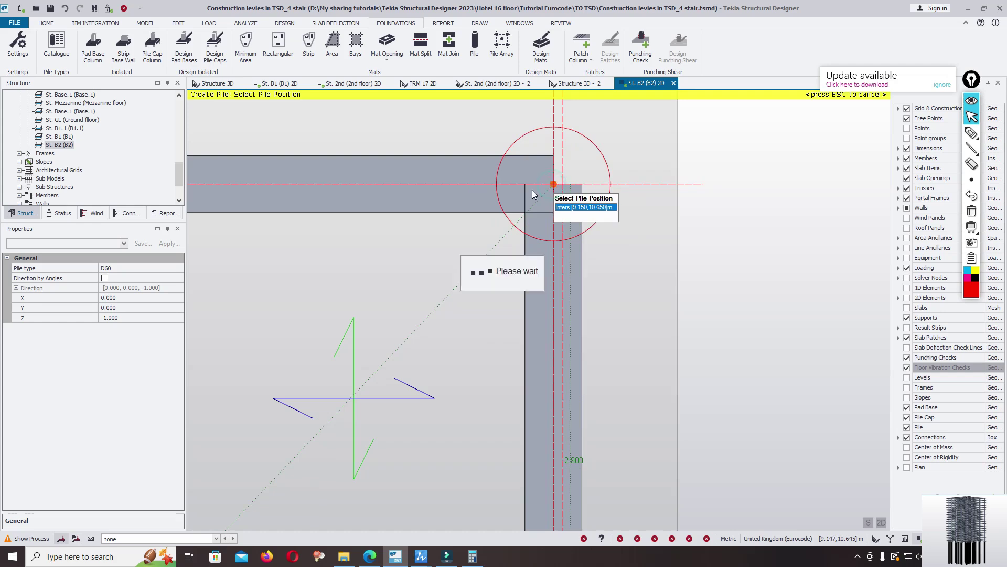
scroll(577, 220, down, 3)
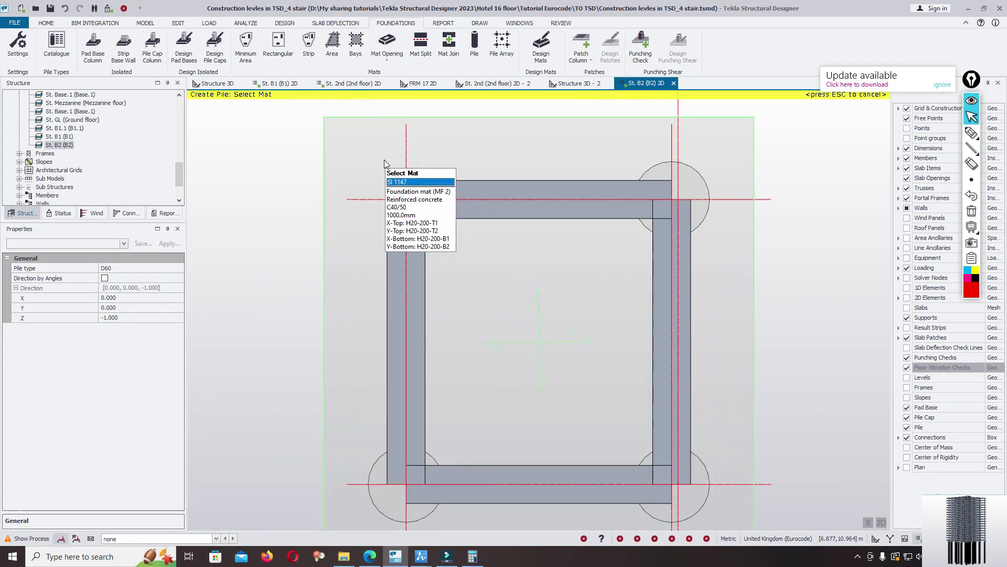
click(384, 160)
click(422, 224)
scroll(470, 257, down, 3)
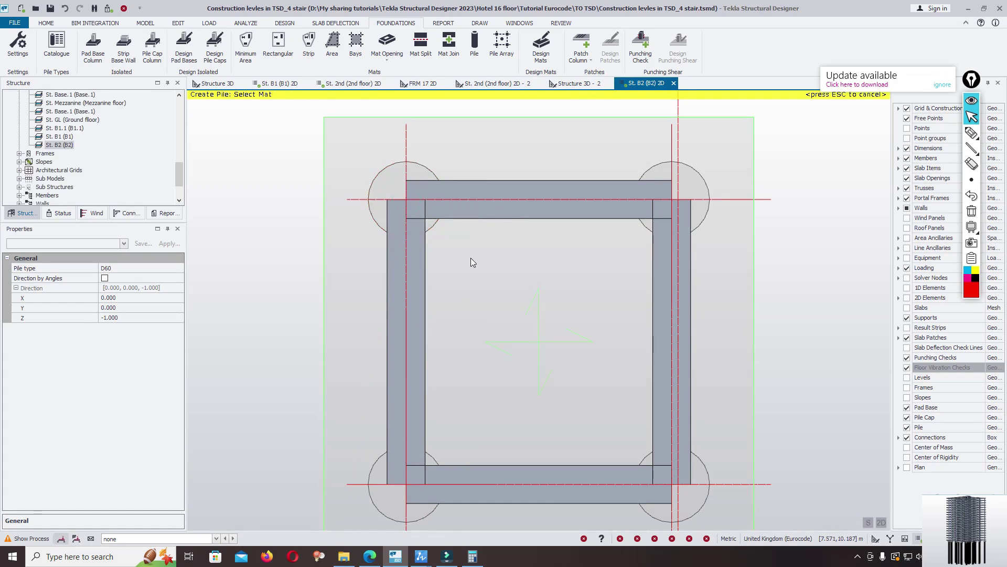
key(Escape)
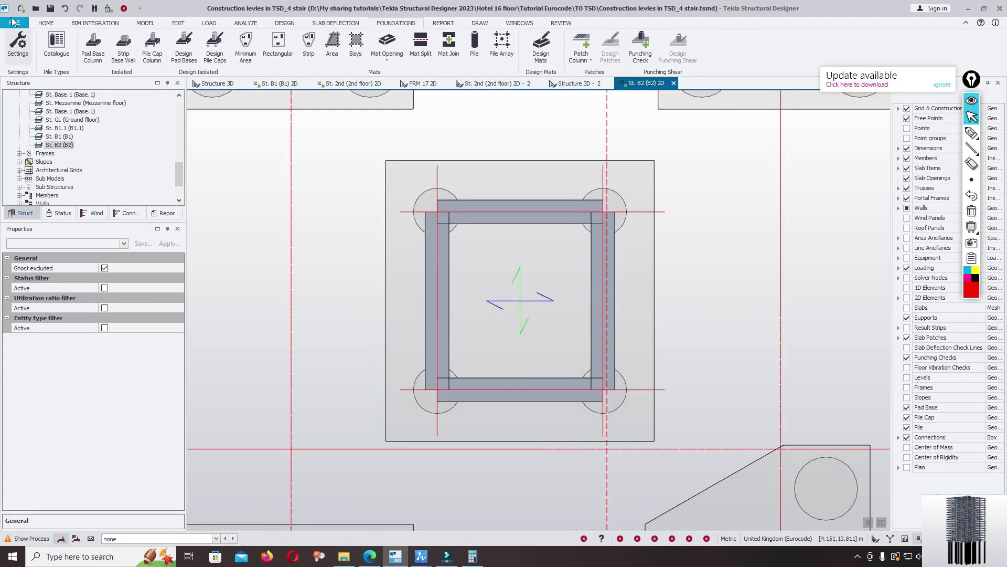
click(14, 23)
click(38, 82)
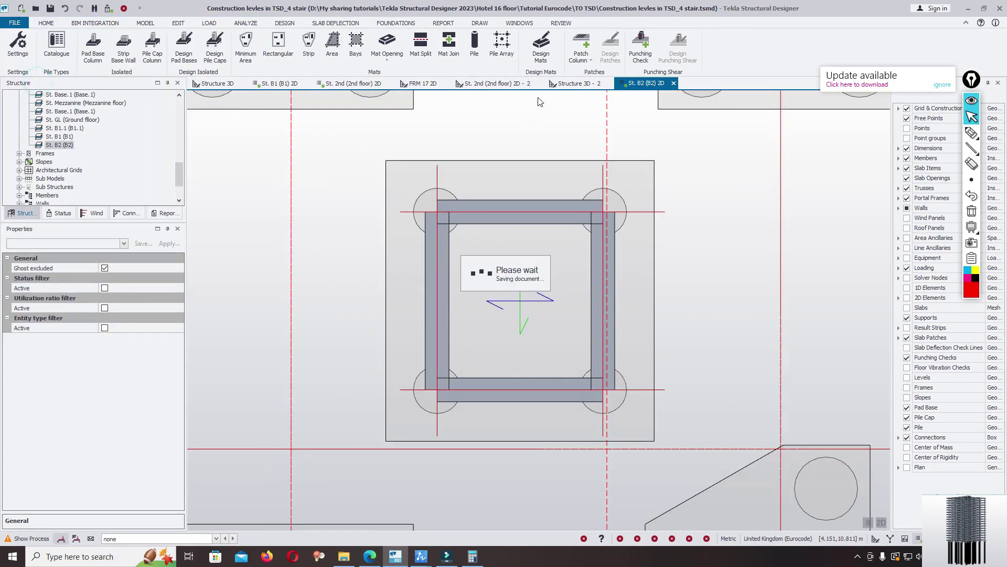
- Lay out a D60 pile array at 0.4 m X and Y spacing on mat SI 1147
click(501, 44)
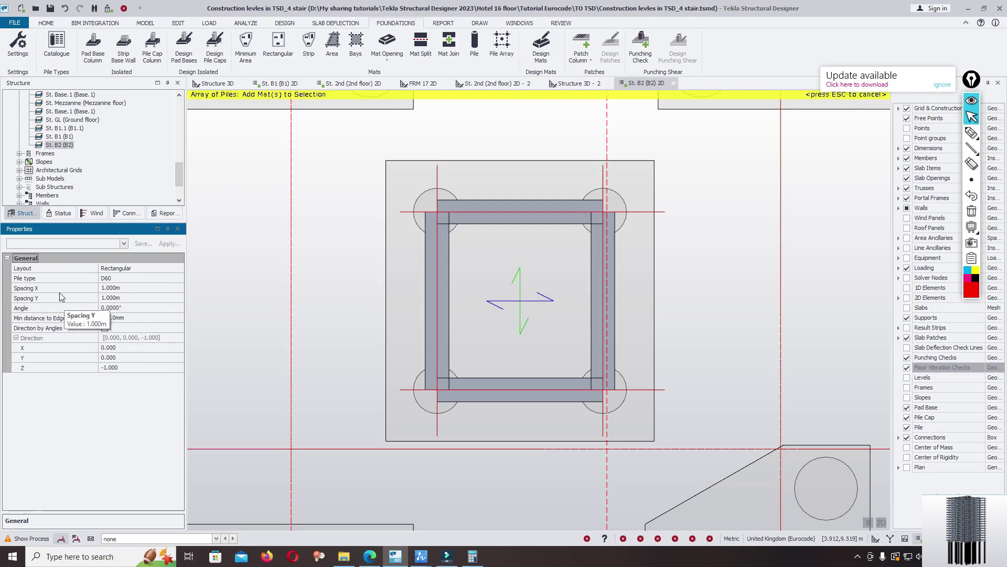
click(134, 288)
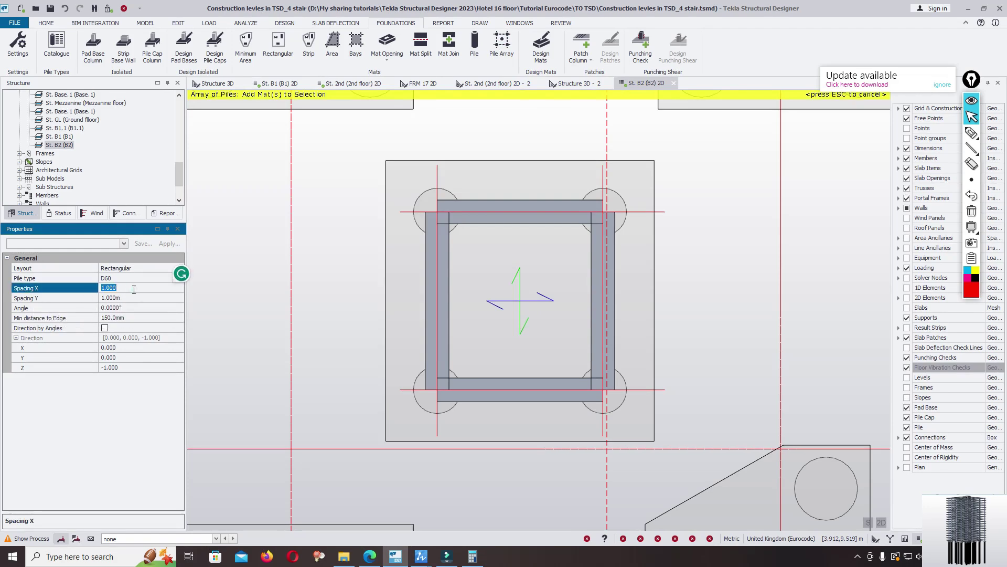
text(0.4)
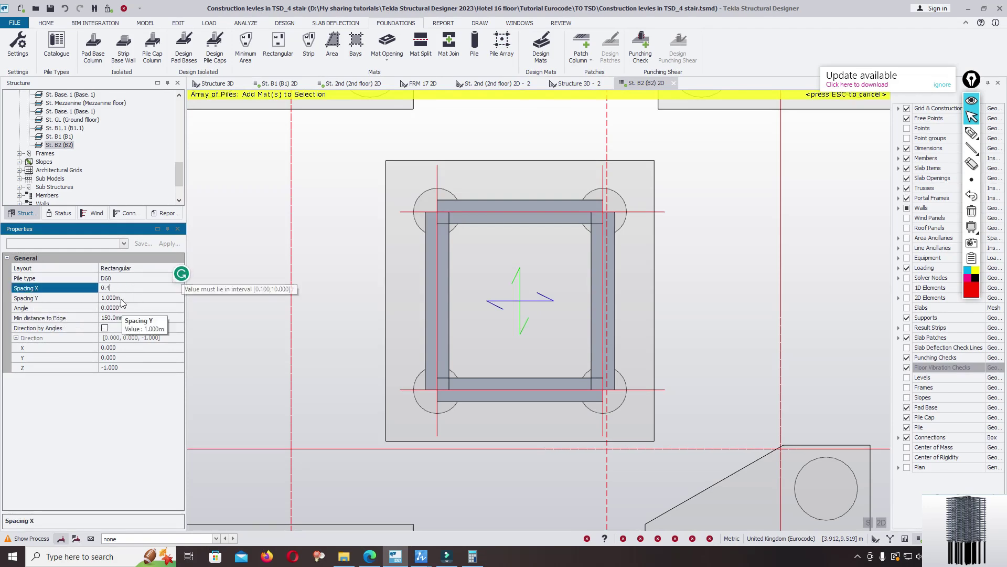
click(122, 300)
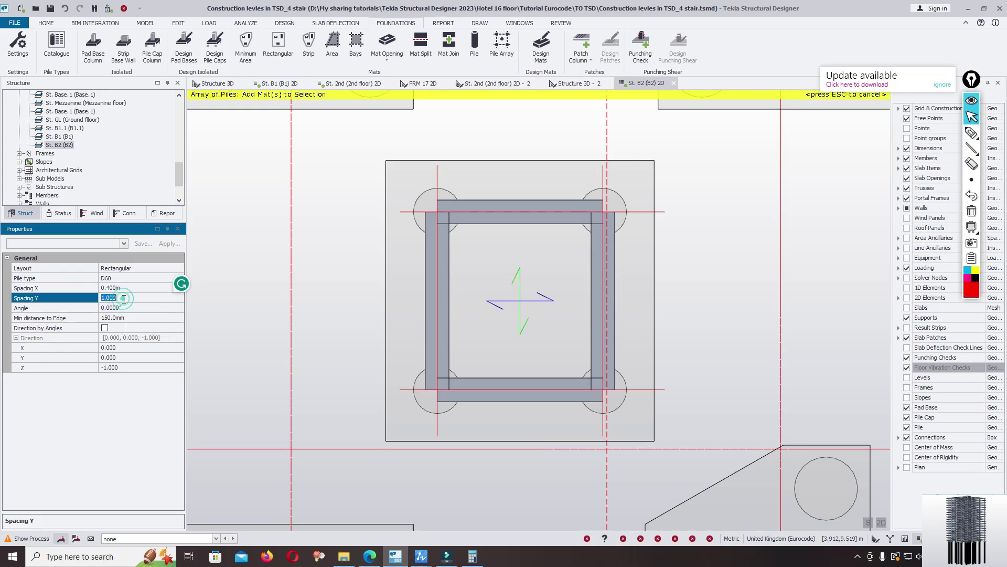
text(0.4)
key(Tab)
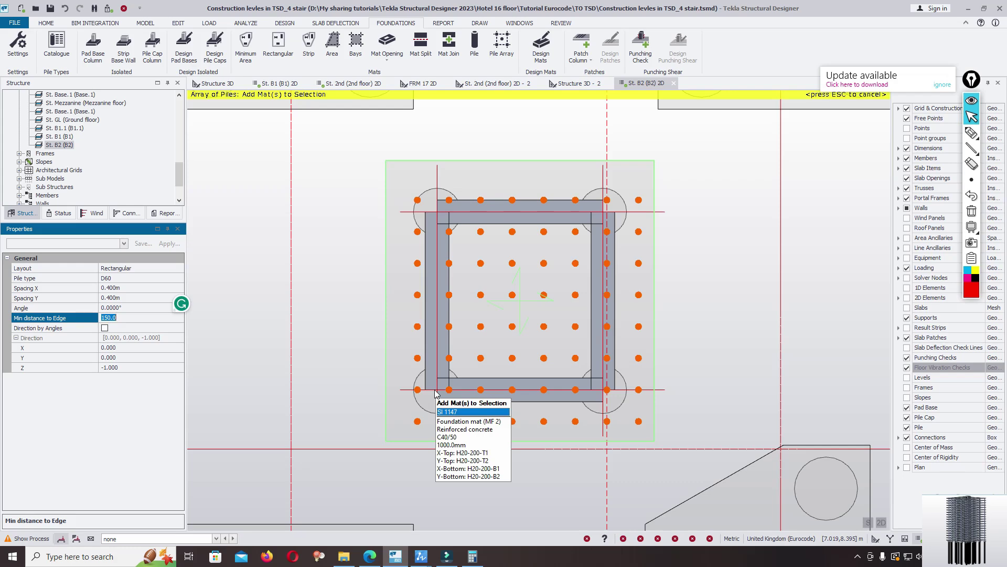
click(436, 393)
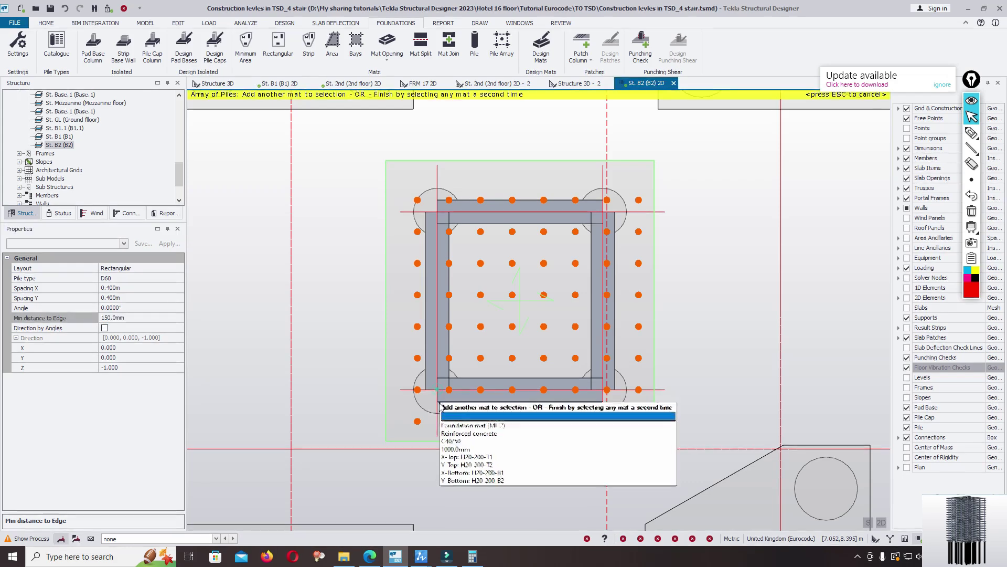
click(436, 392)
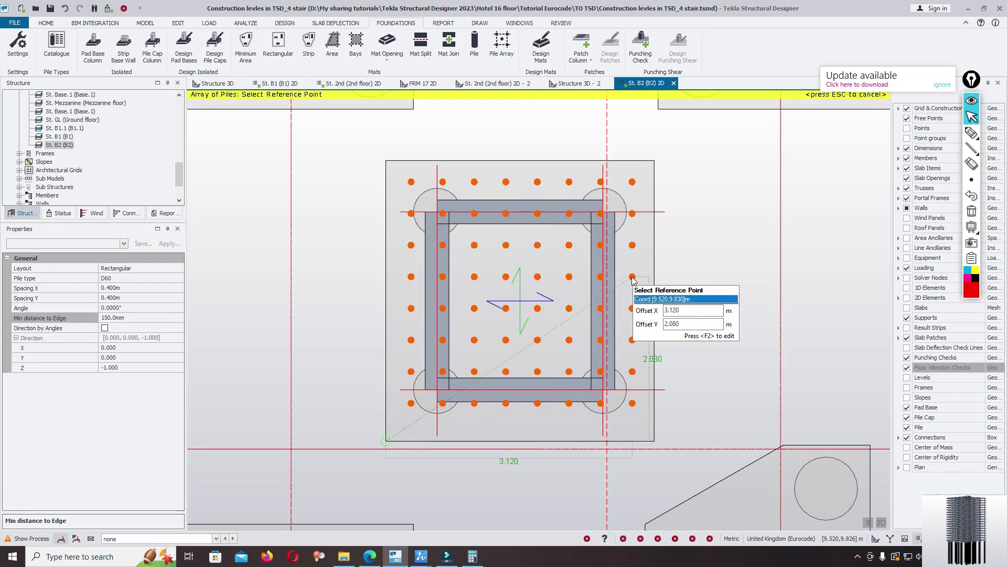
click(632, 279)
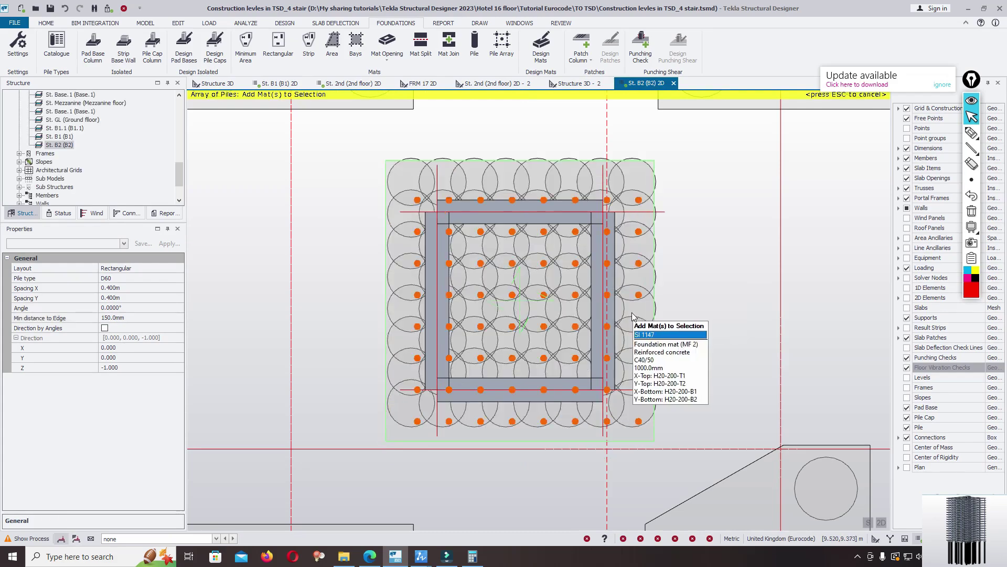
key(Escape)
- Save the model
scroll(631, 303, down, 6)
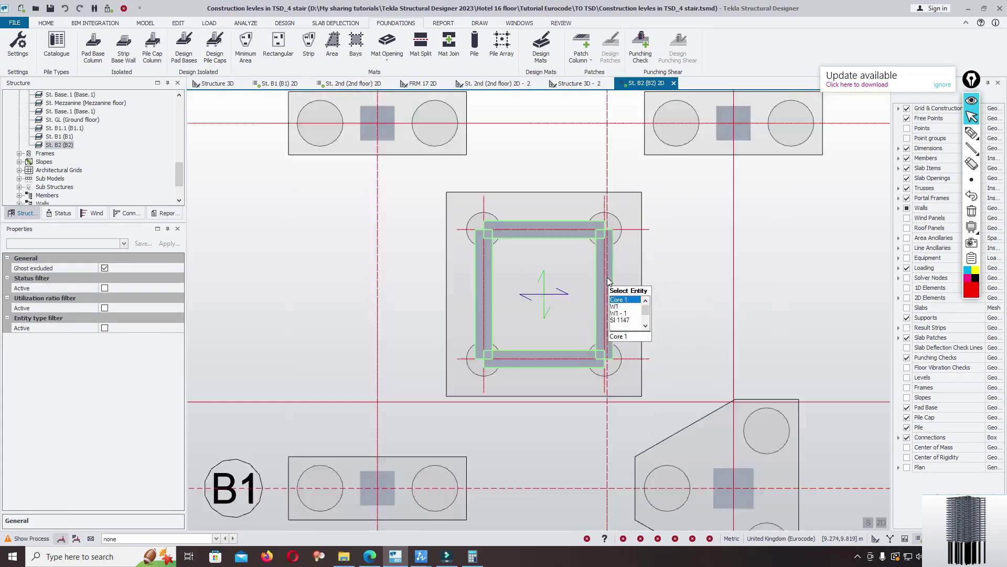
scroll(596, 238, up, 6)
scroll(596, 238, down, 6)
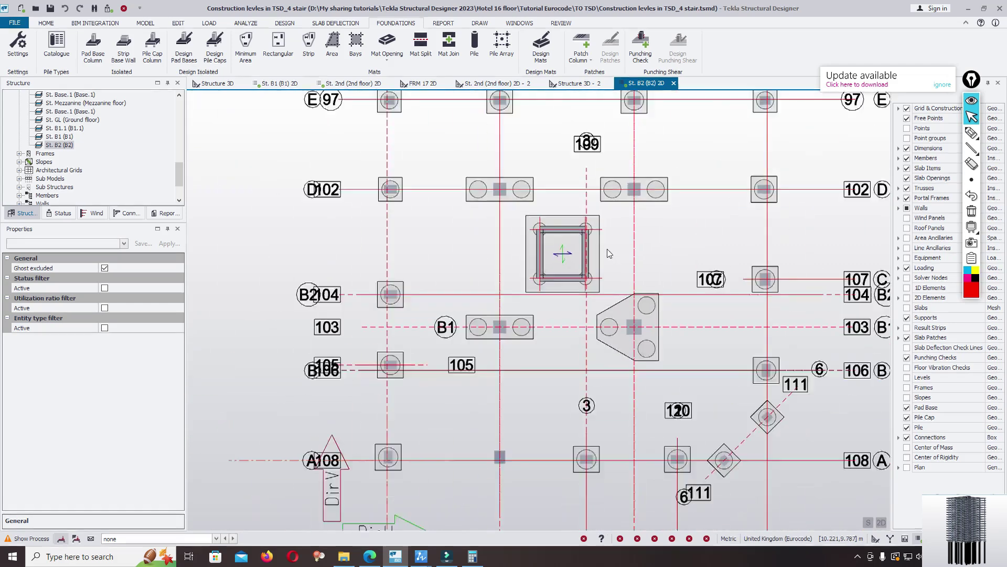
click(15, 23)
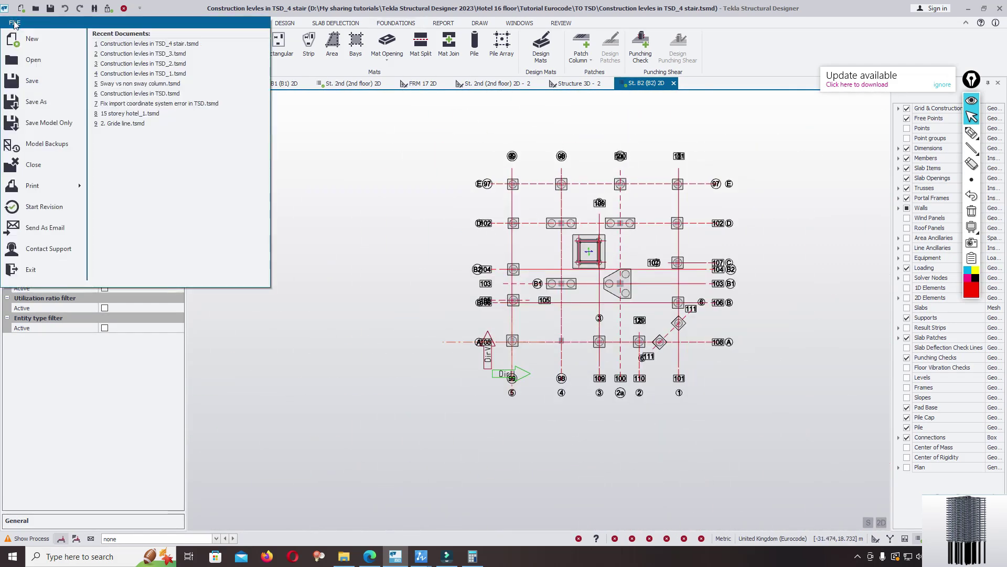
click(27, 74)
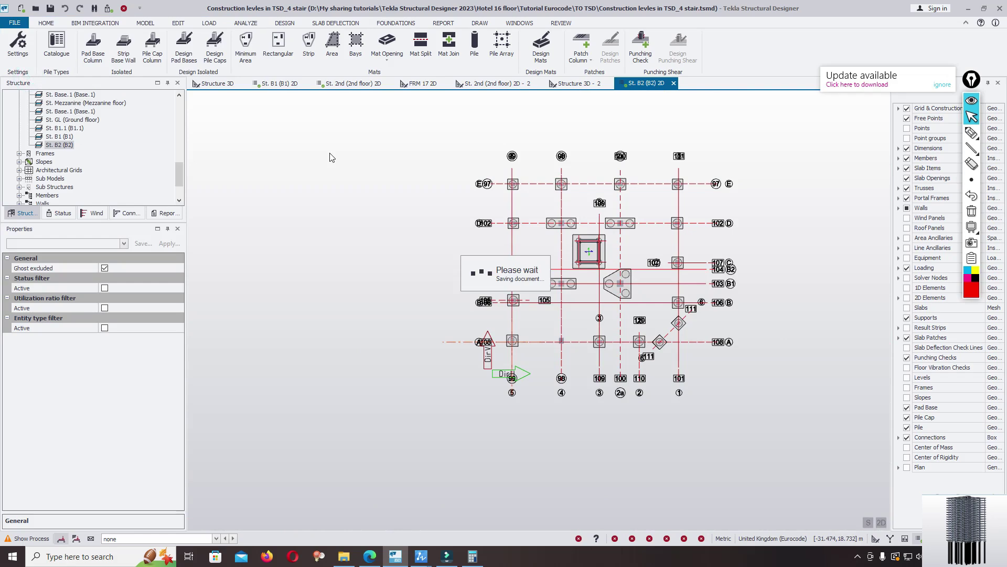
- Validate the model from the Model tab and switch to the Structure 3D view
click(145, 23)
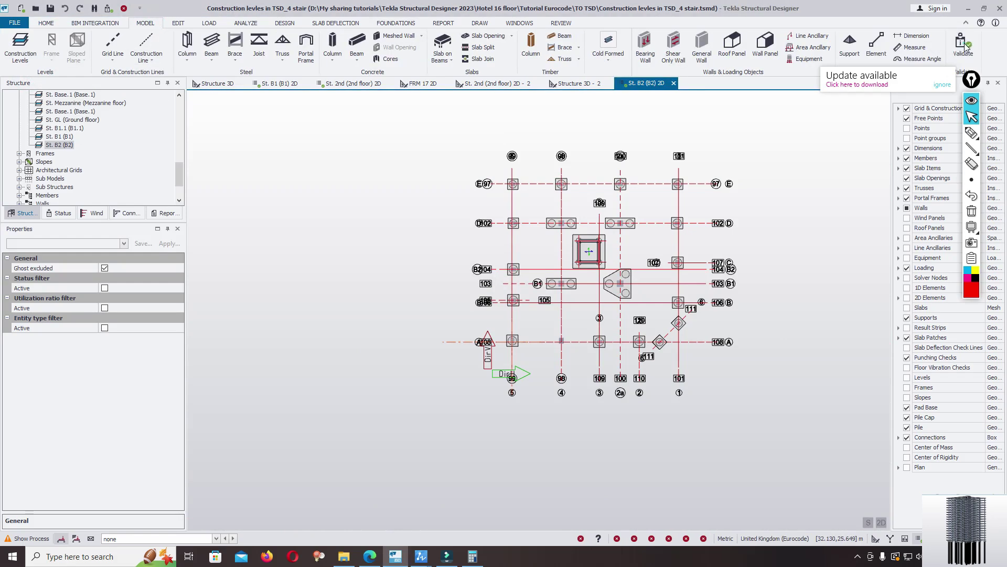
click(963, 45)
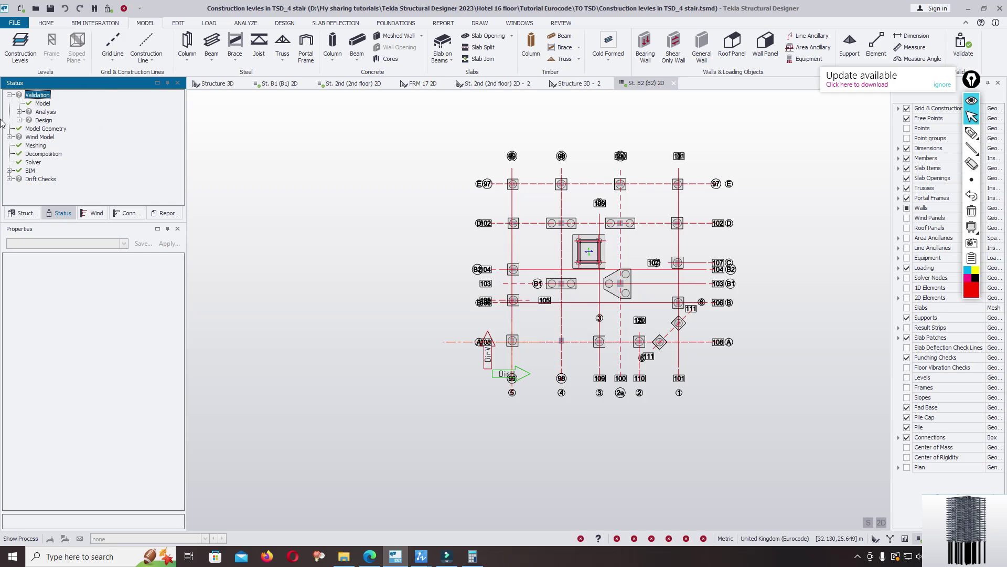
click(215, 83)
- Deactivate all cutting planes so the whole tower shows in 3D
scroll(372, 262, down, 6)
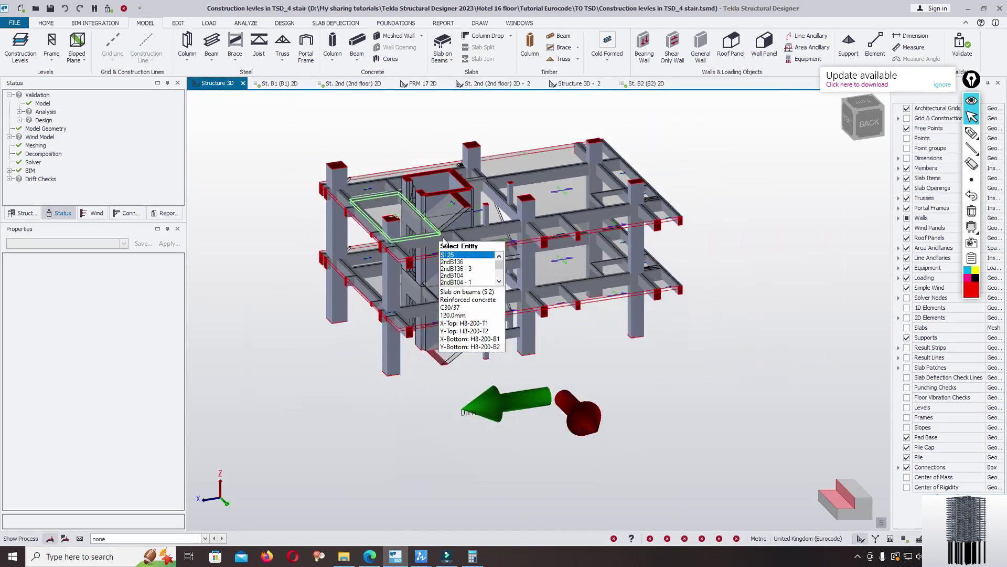
click(137, 23)
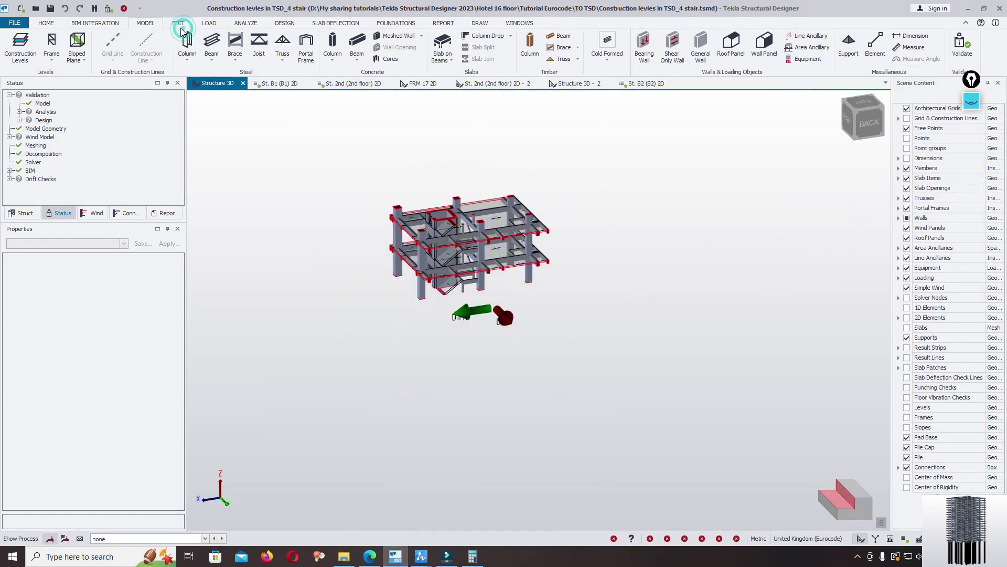
click(179, 23)
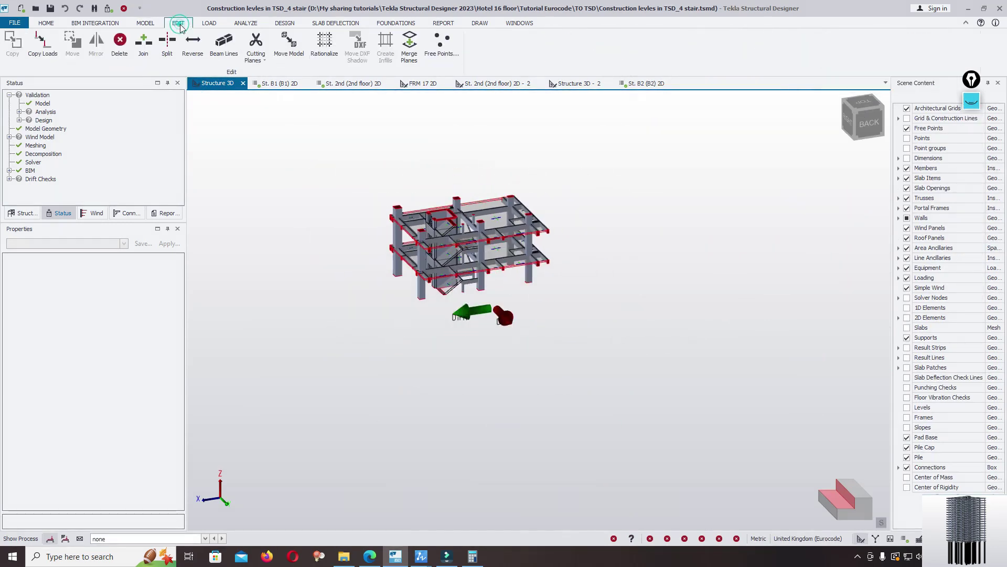
click(261, 59)
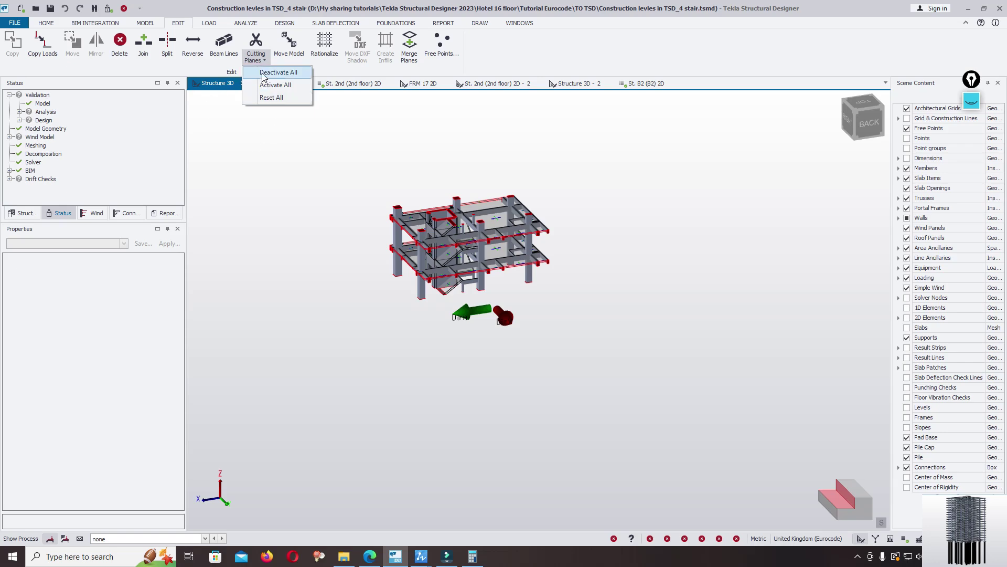
click(266, 73)
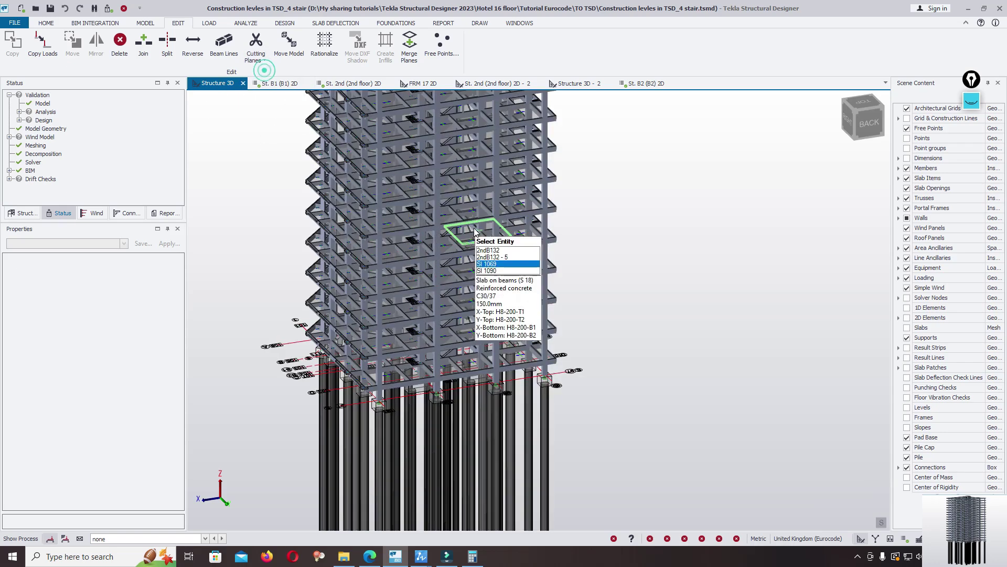
scroll(582, 279, down, 3)
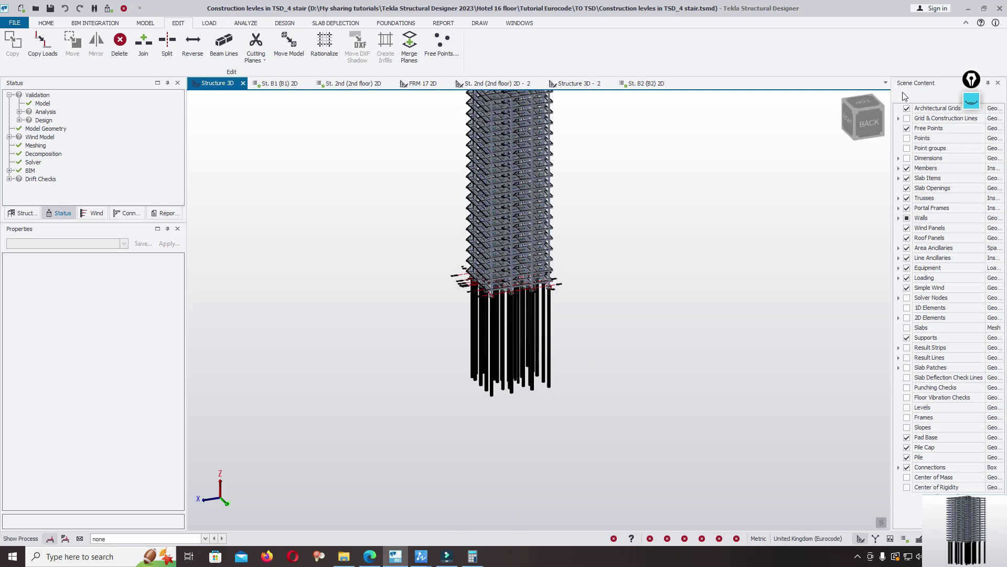
- Hide the architectural grids, turn the view isometric, and save the model
click(908, 109)
click(846, 101)
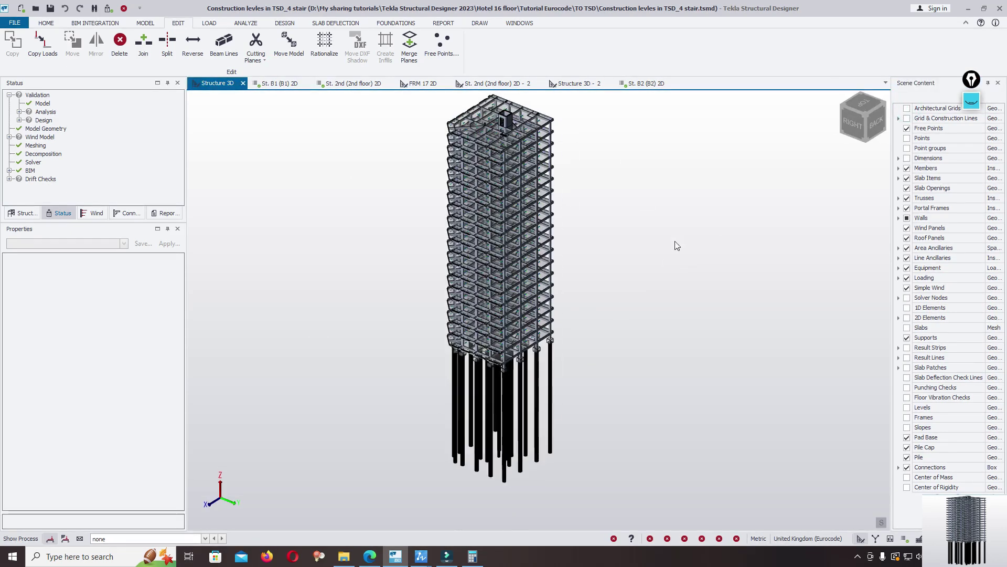
click(14, 23)
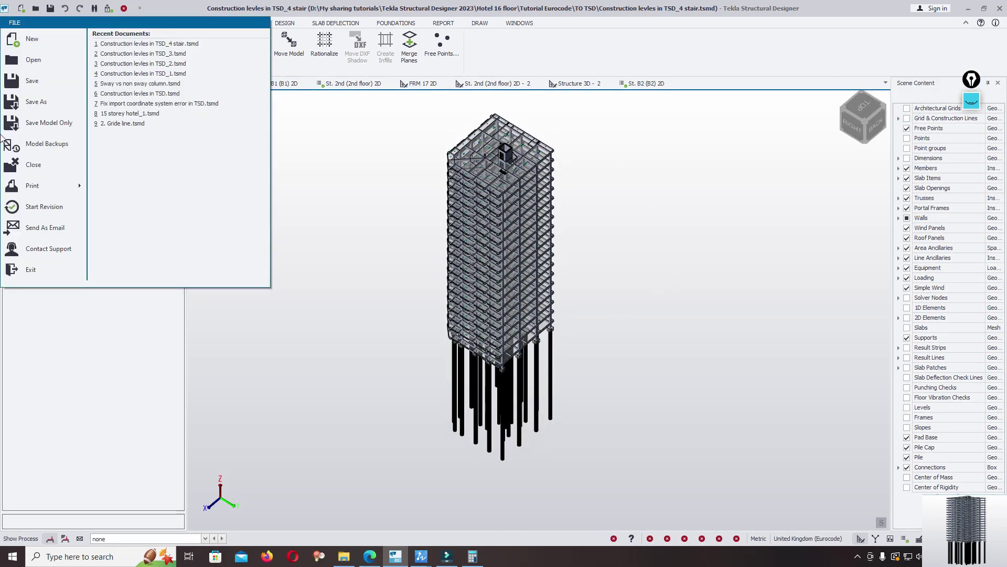
click(31, 81)
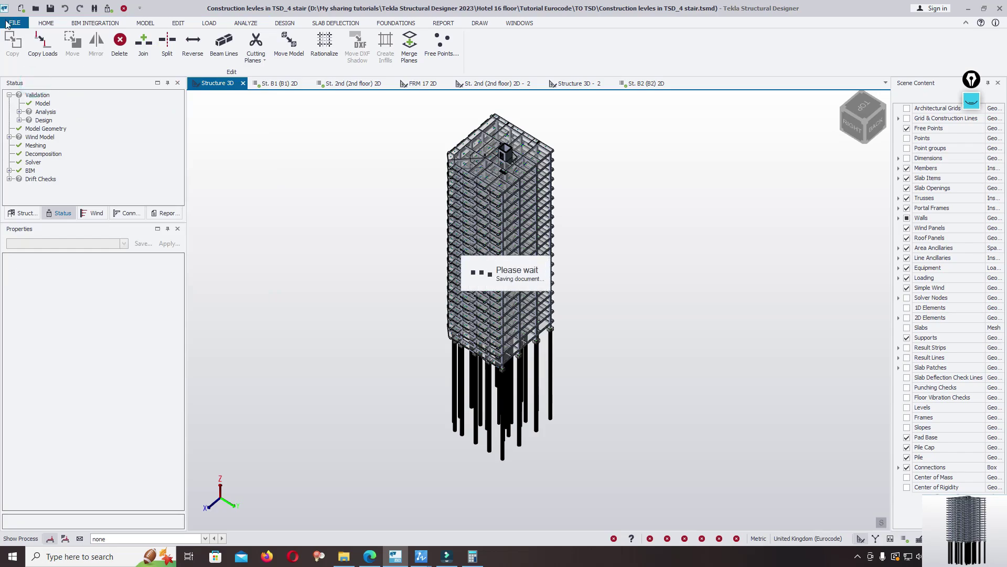